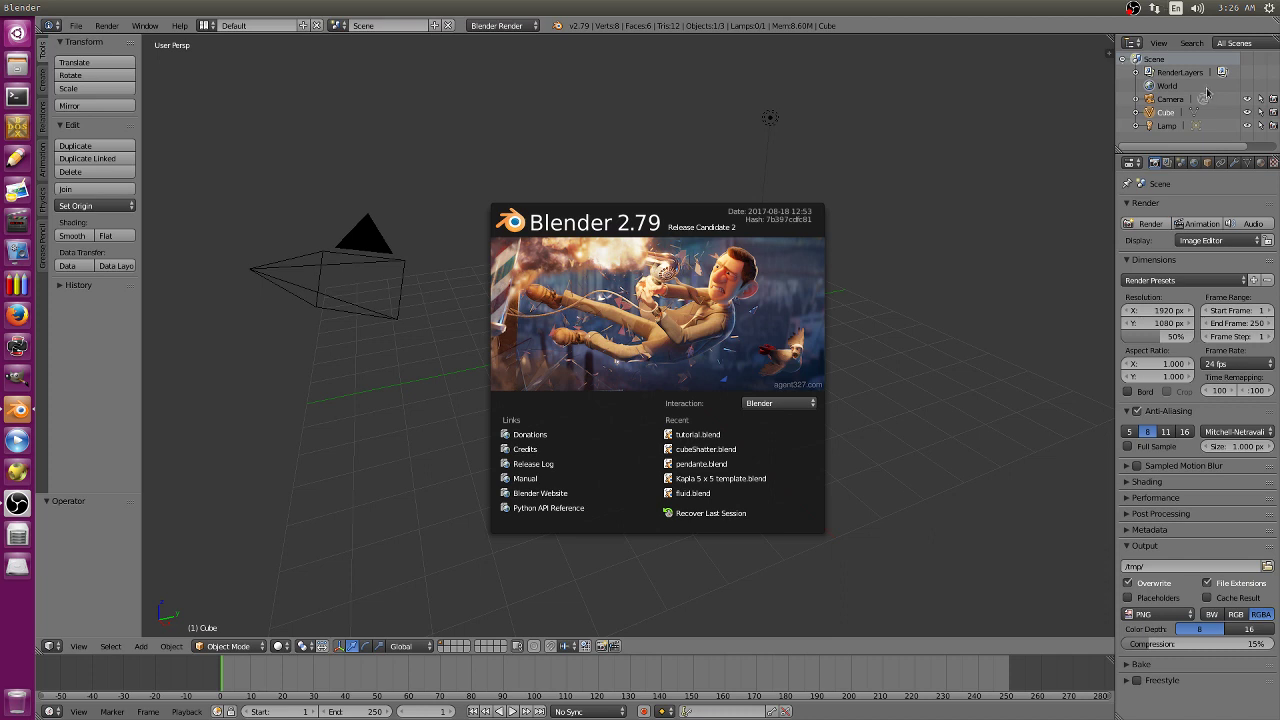
Dismiss the splash screen and delete the default cube from the scene.
click(491, 121)
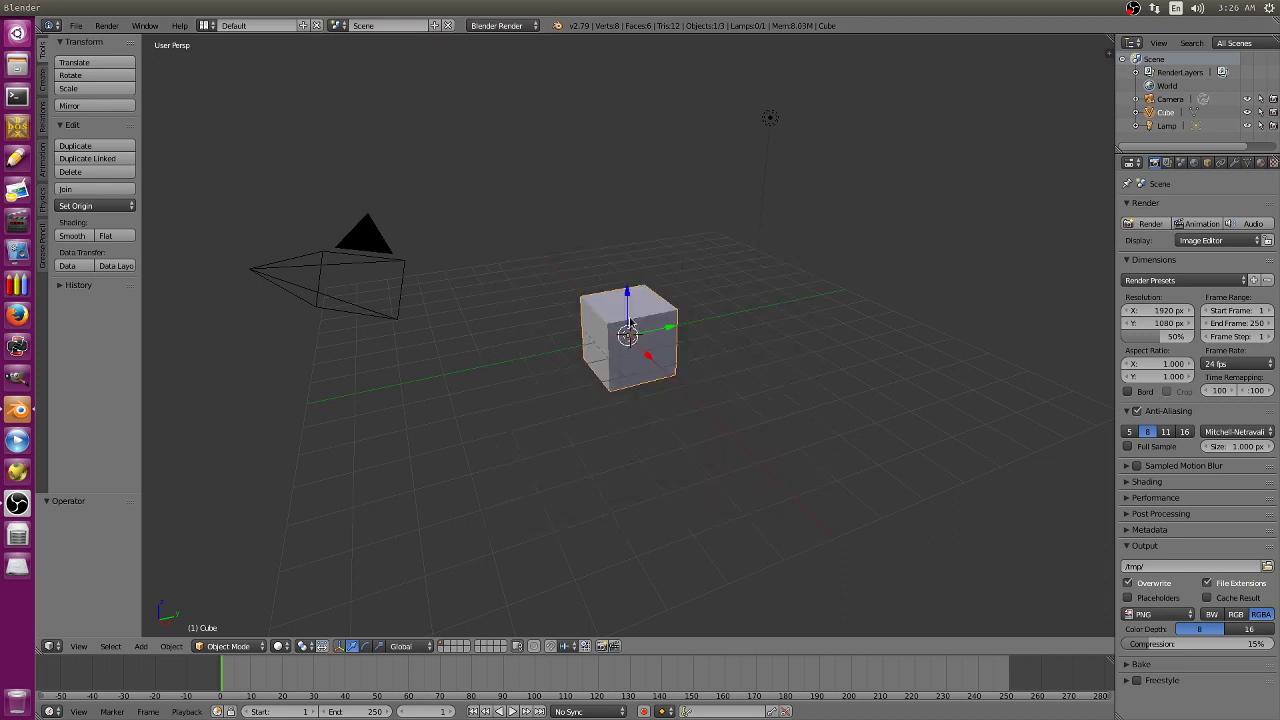
key(x)
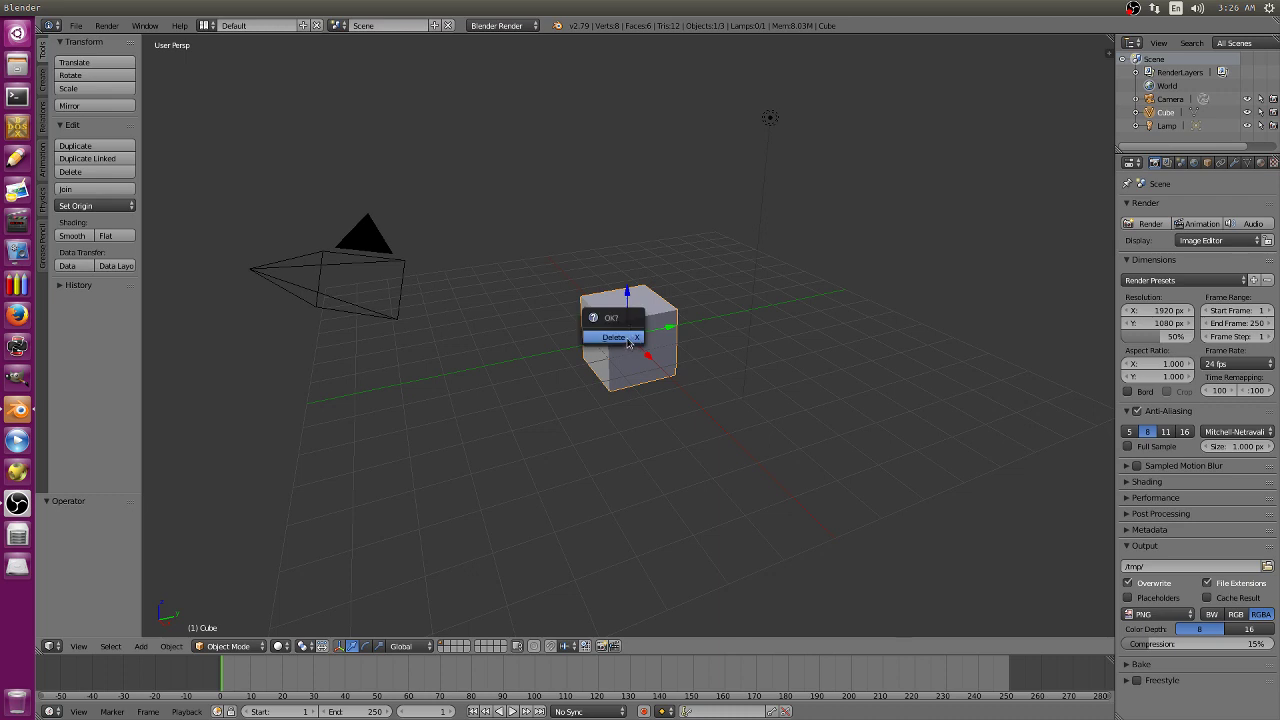
click(622, 340)
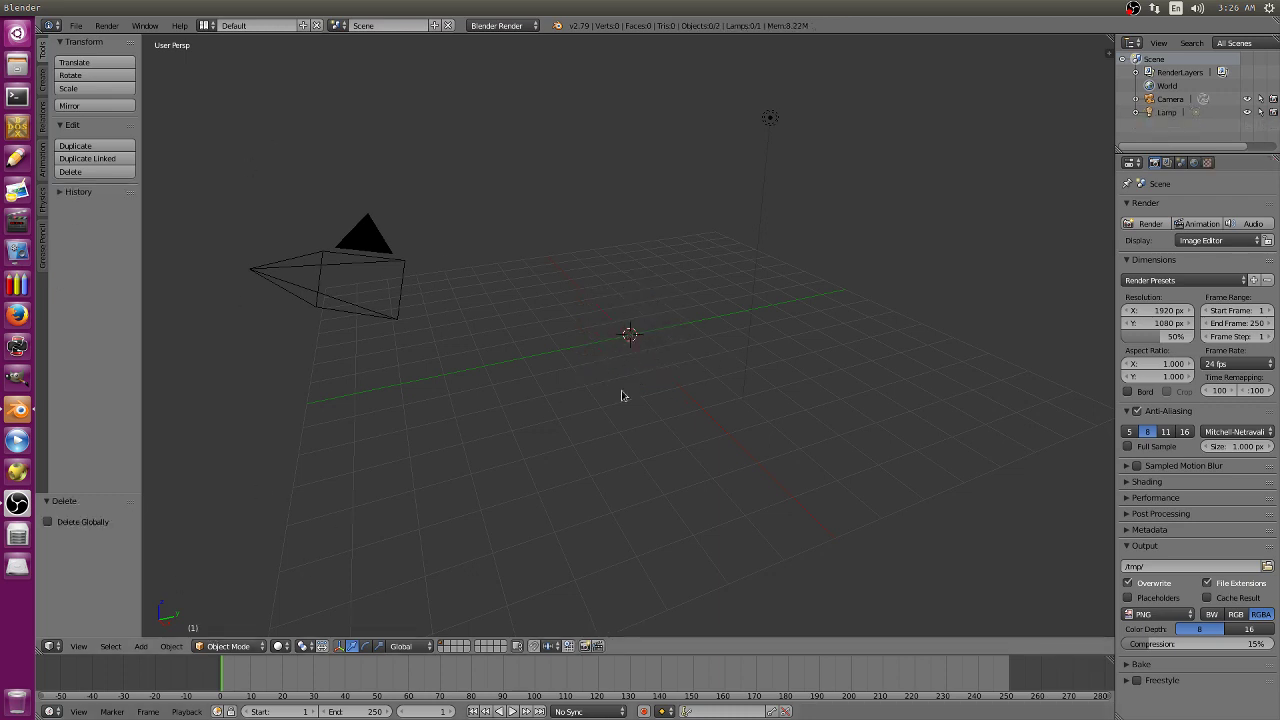
Add a plane mesh to the scene at the 3D cursor.
click(143, 647)
mouse_move(160, 634)
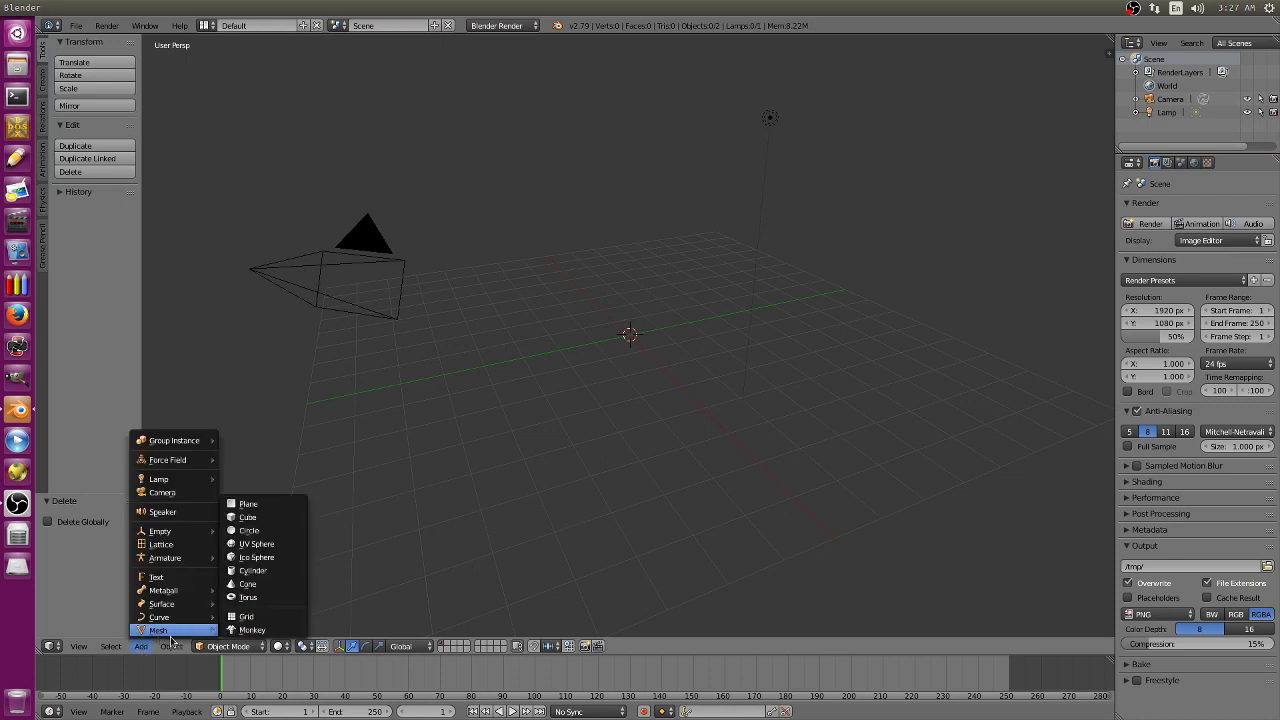
click(260, 507)
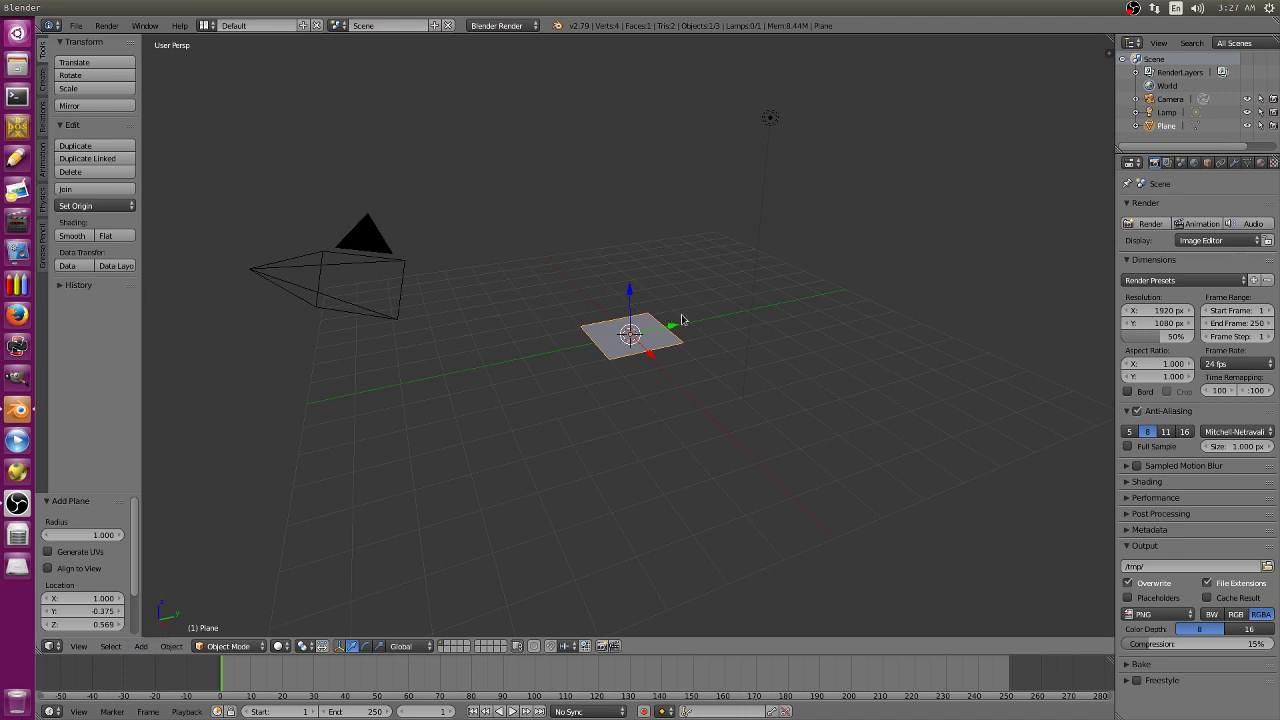
Scale the plane up uniformly by about 7.34 to form a large floor.
middle_drag(681, 313, 663, 338)
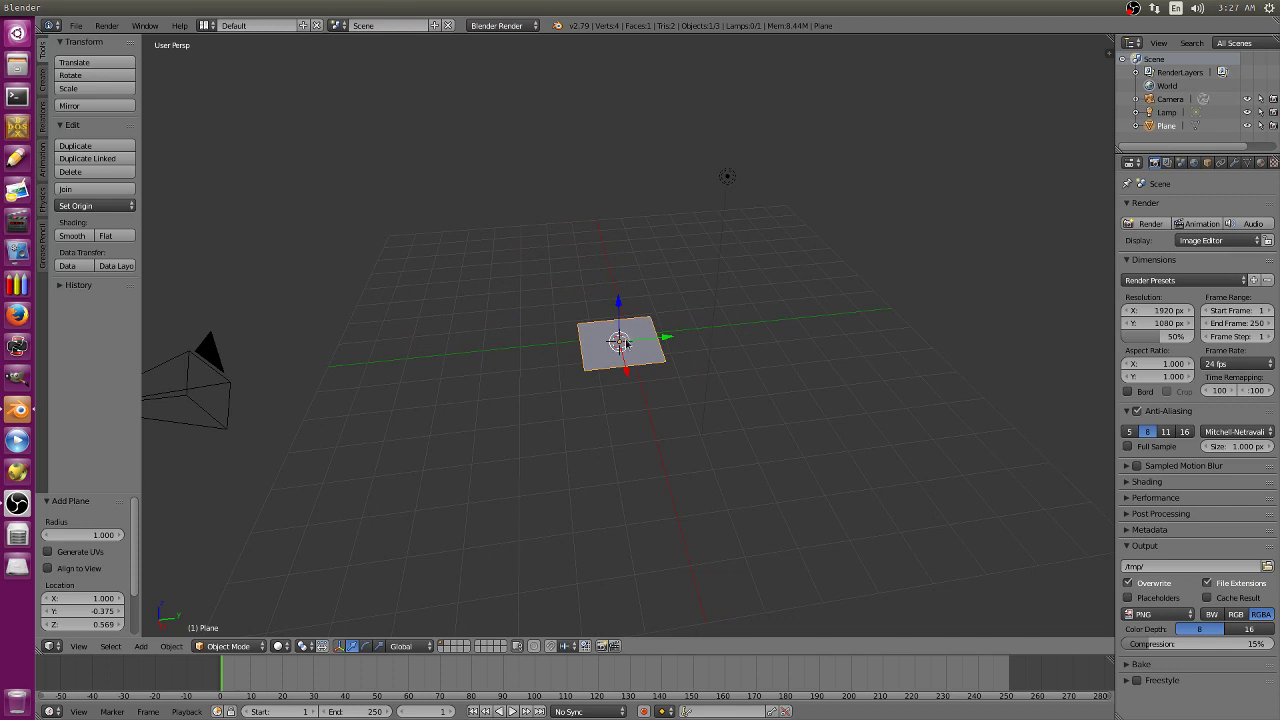
mouse_move(734, 389)
middle_down()
mouse_move(606, 354)
mouse_move(609, 317)
mouse_move(623, 380)
mouse_move(686, 429)
mouse_move(851, 417)
mouse_move(854, 352)
mouse_move(684, 370)
mouse_move(819, 396)
mouse_move(777, 351)
mouse_move(757, 382)
middle_up()
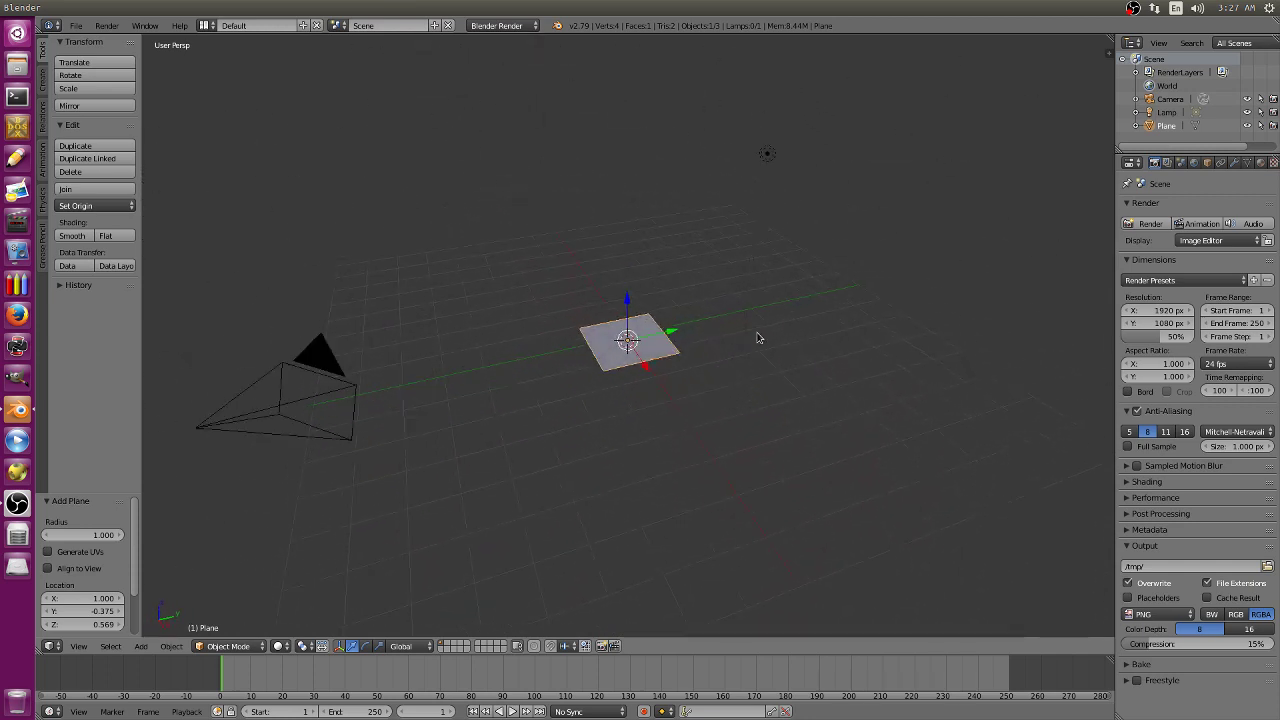
middle_drag(757, 338, 844, 395)
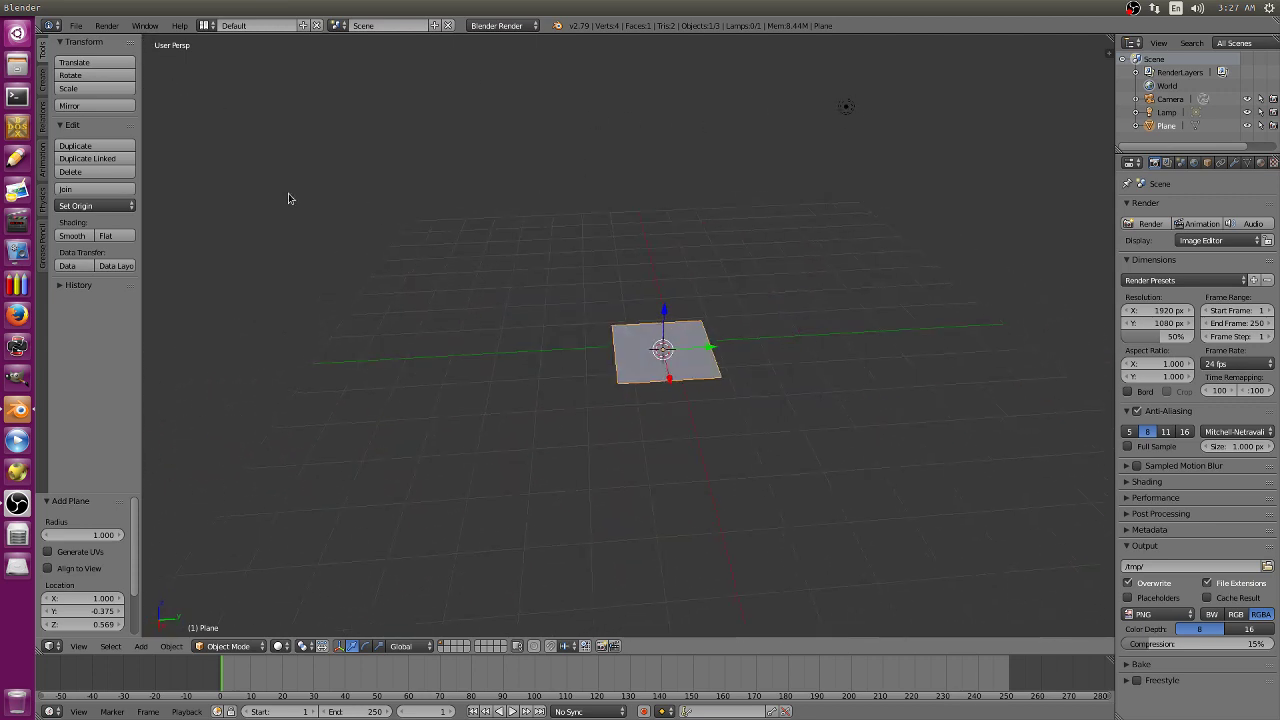
click(98, 90)
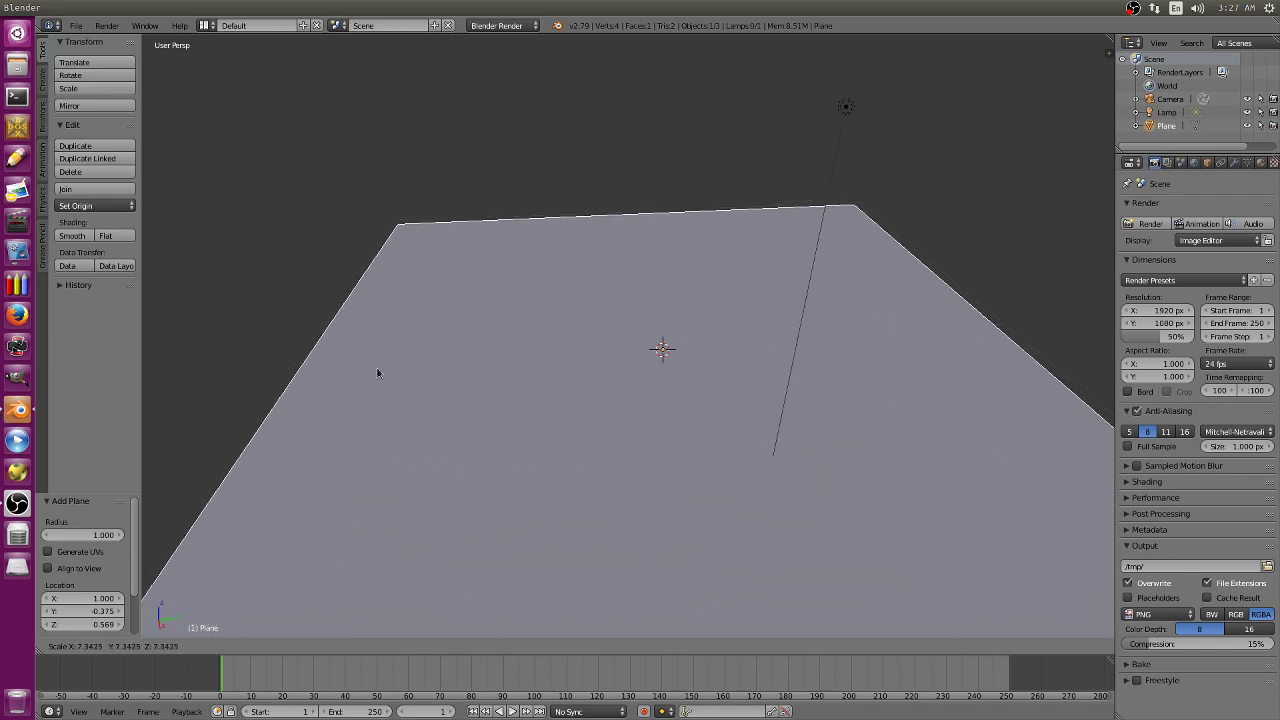
click(377, 373)
Add a cube mesh and raise it about 0.97 along Z so it sits on the floor plane.
scroll(434, 352, down, 3)
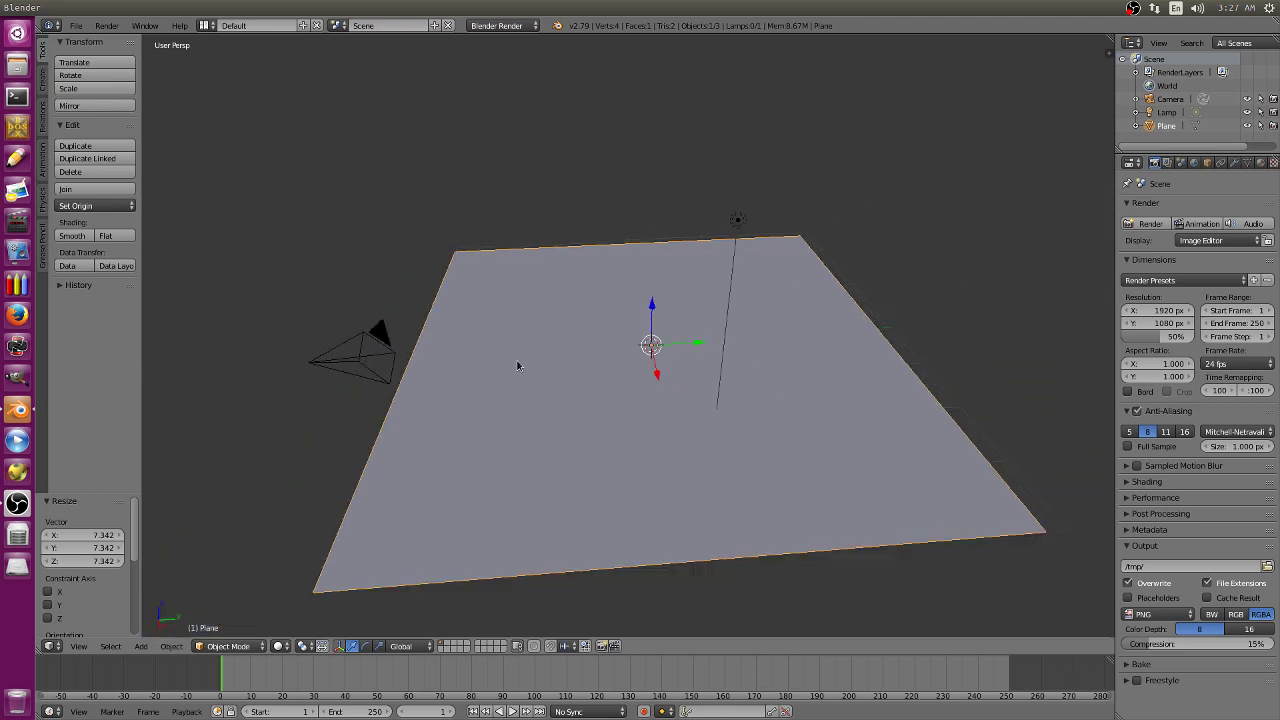
mouse_move(517, 363)
middle_down()
mouse_move(511, 306)
mouse_move(514, 346)
middle_up()
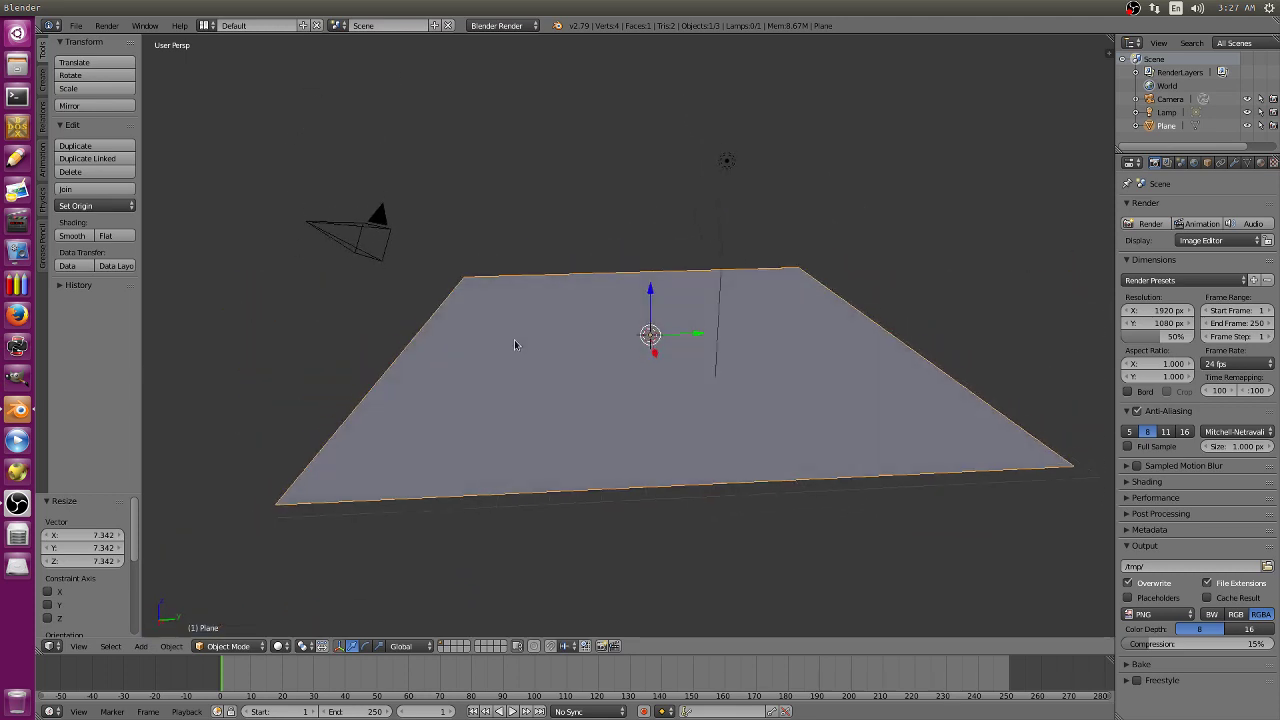
click(141, 646)
mouse_move(158, 631)
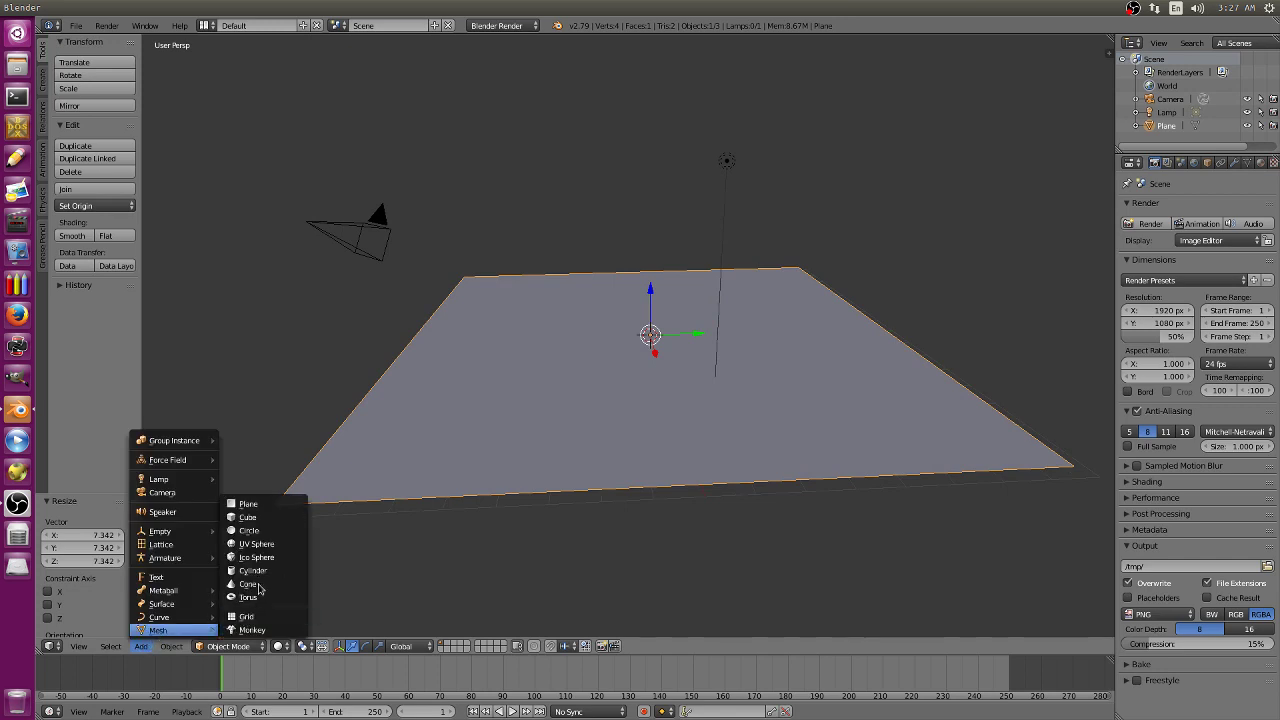
click(247, 517)
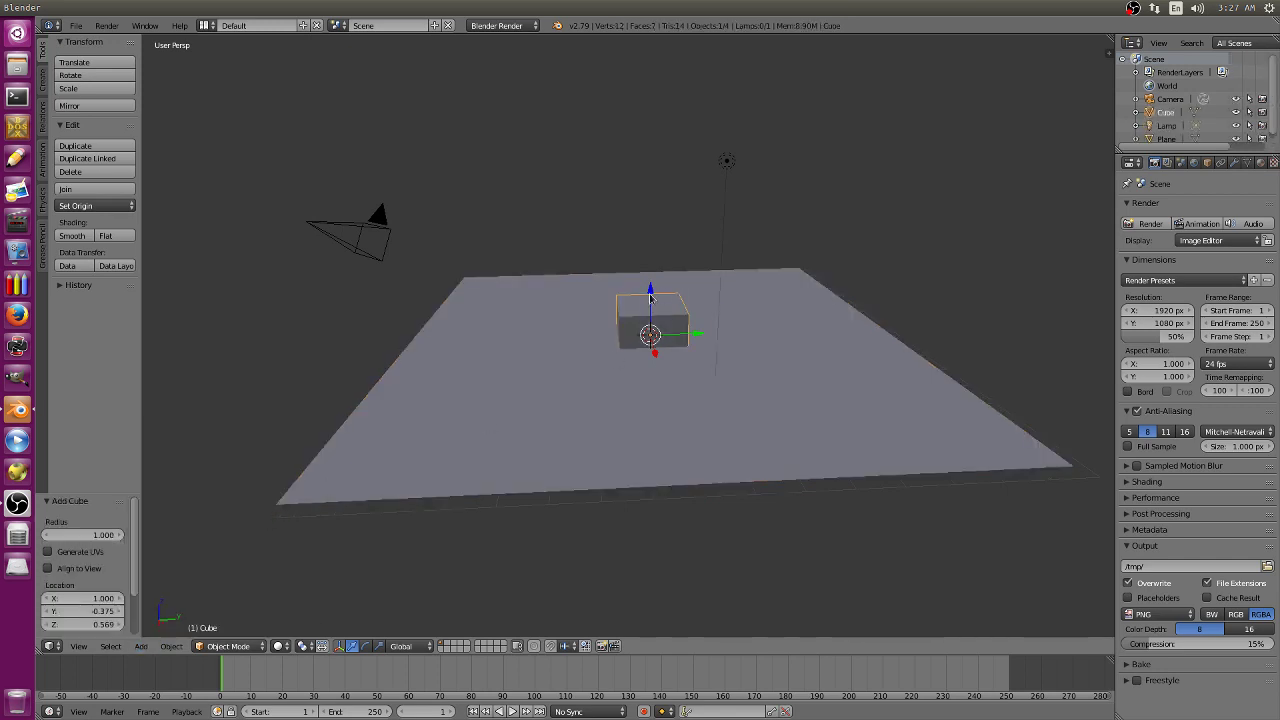
drag(650, 296, 657, 271)
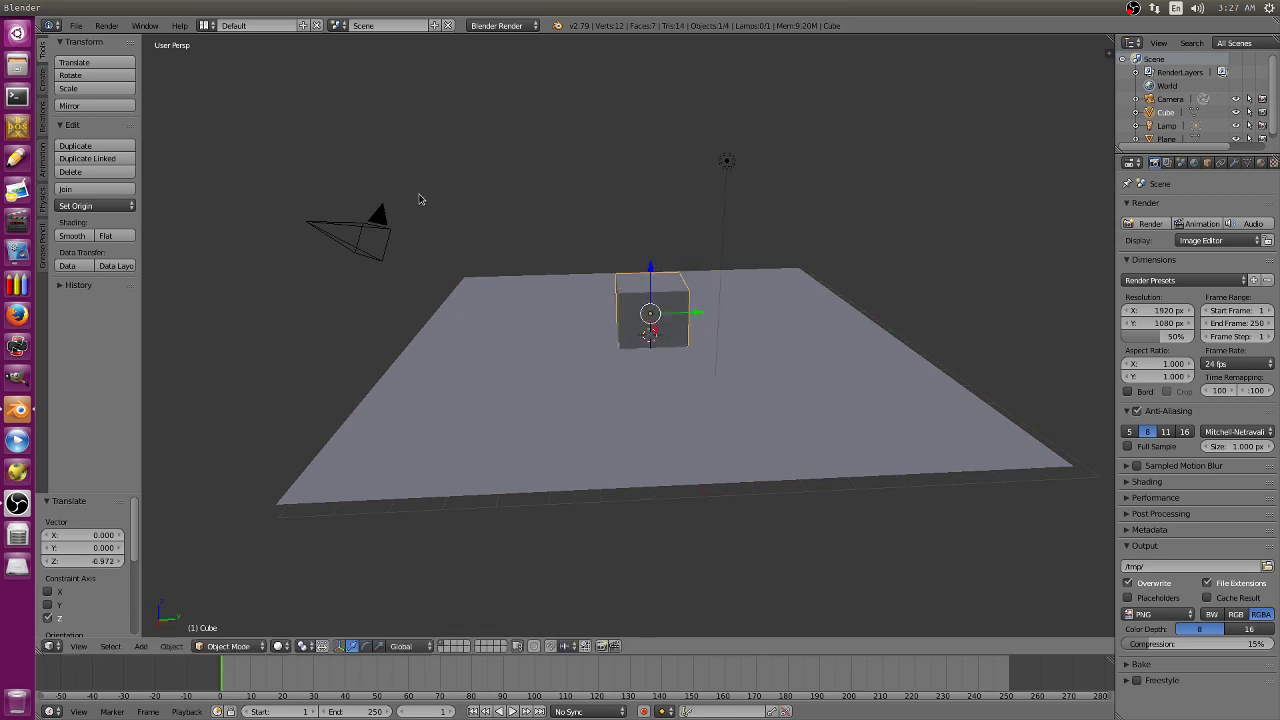
Add a monkey mesh and raise it about 2.81 along Z to place it above the cube.
middle_drag(420, 199, 559, 262)
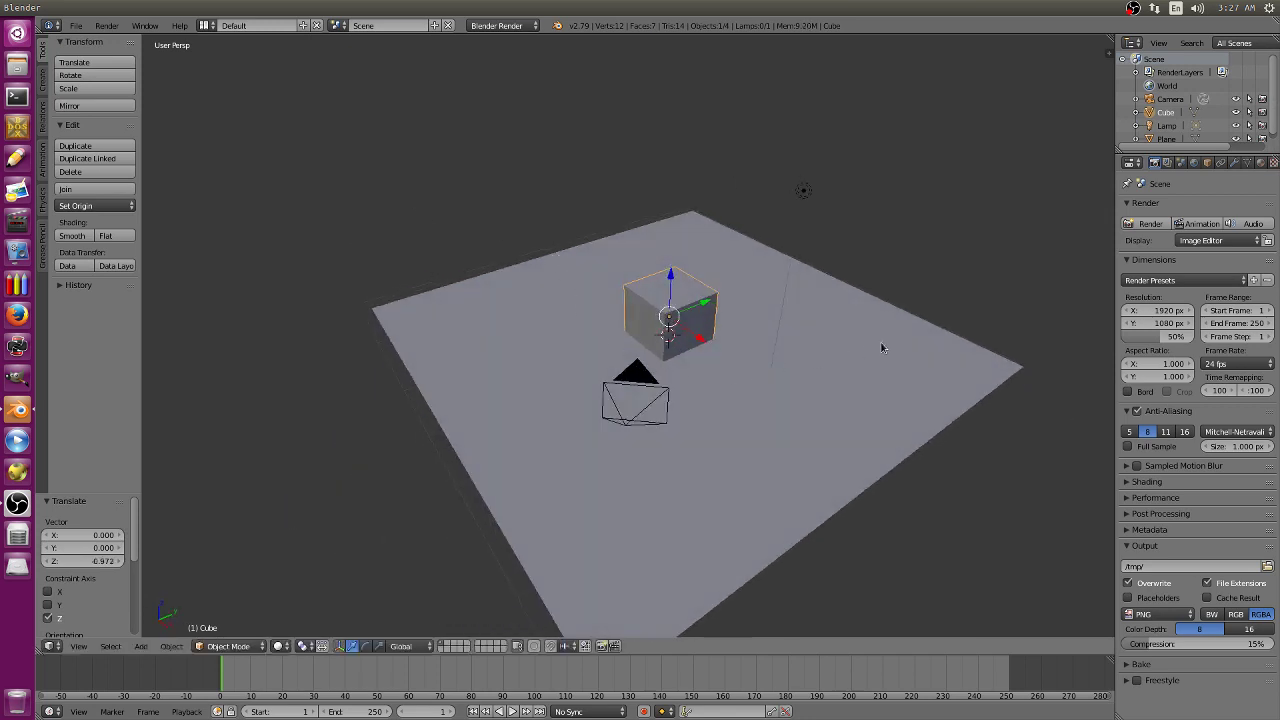
click(141, 646)
mouse_move(152, 633)
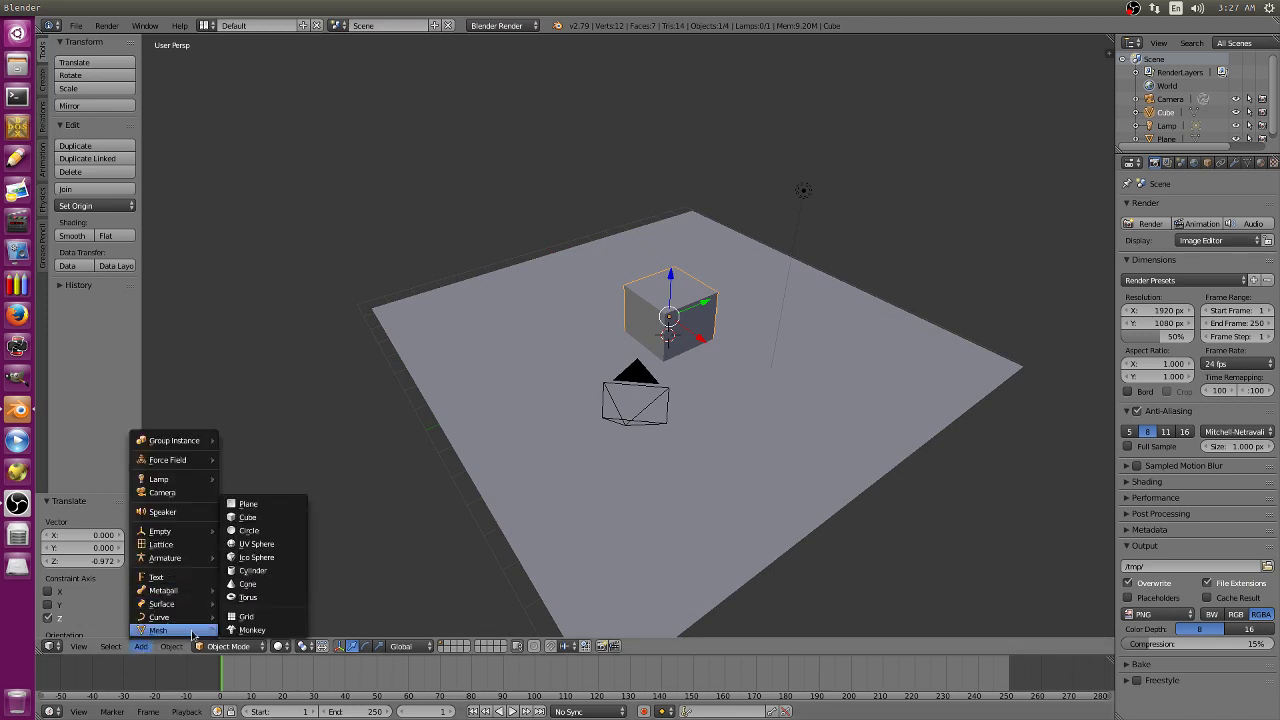
click(250, 628)
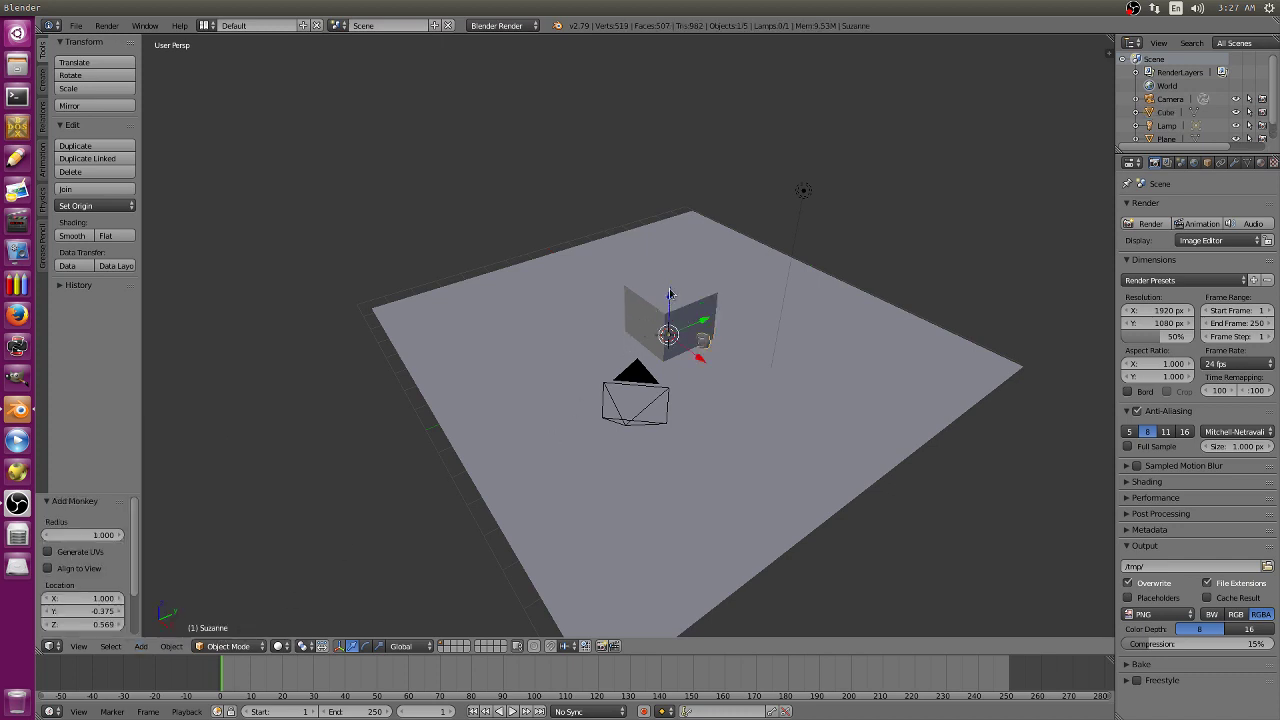
drag(670, 294, 662, 244)
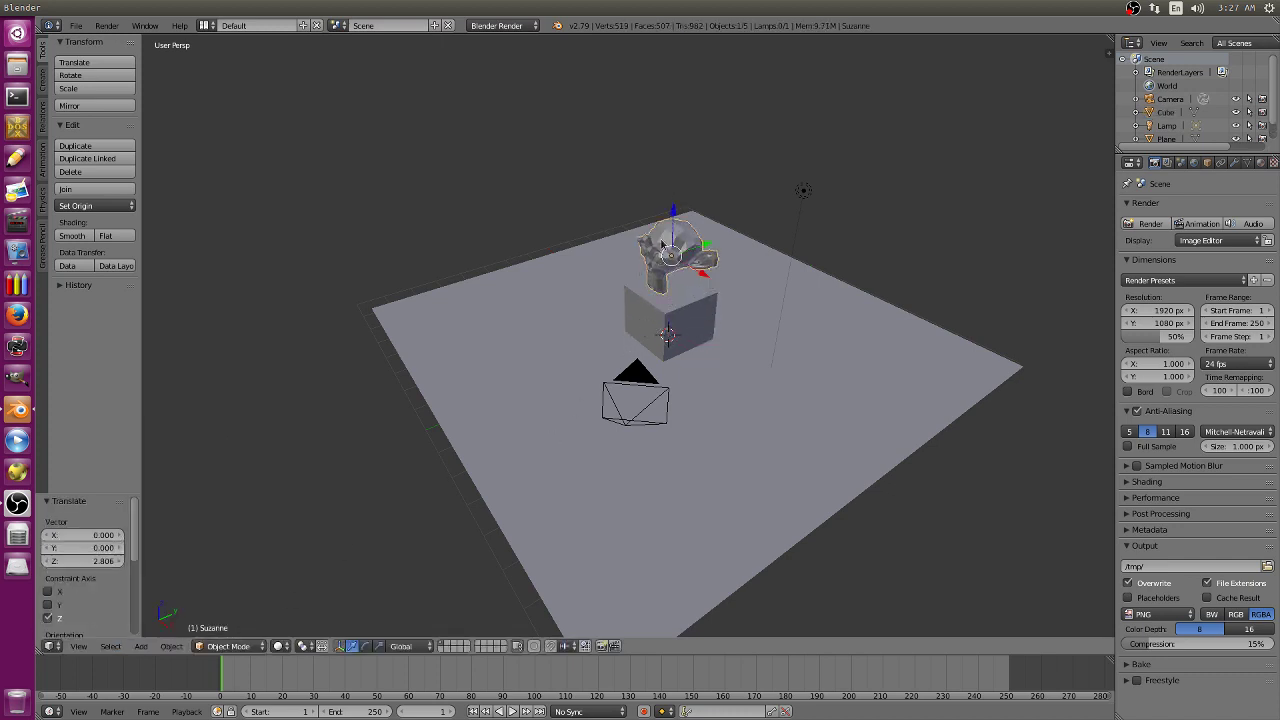
Widen the properties editor and add a Subdivision Surface modifier to the monkey head.
middle_drag(738, 305, 837, 297)
shift+middle_drag(823, 239, 794, 354)
scroll(794, 354, up, 3)
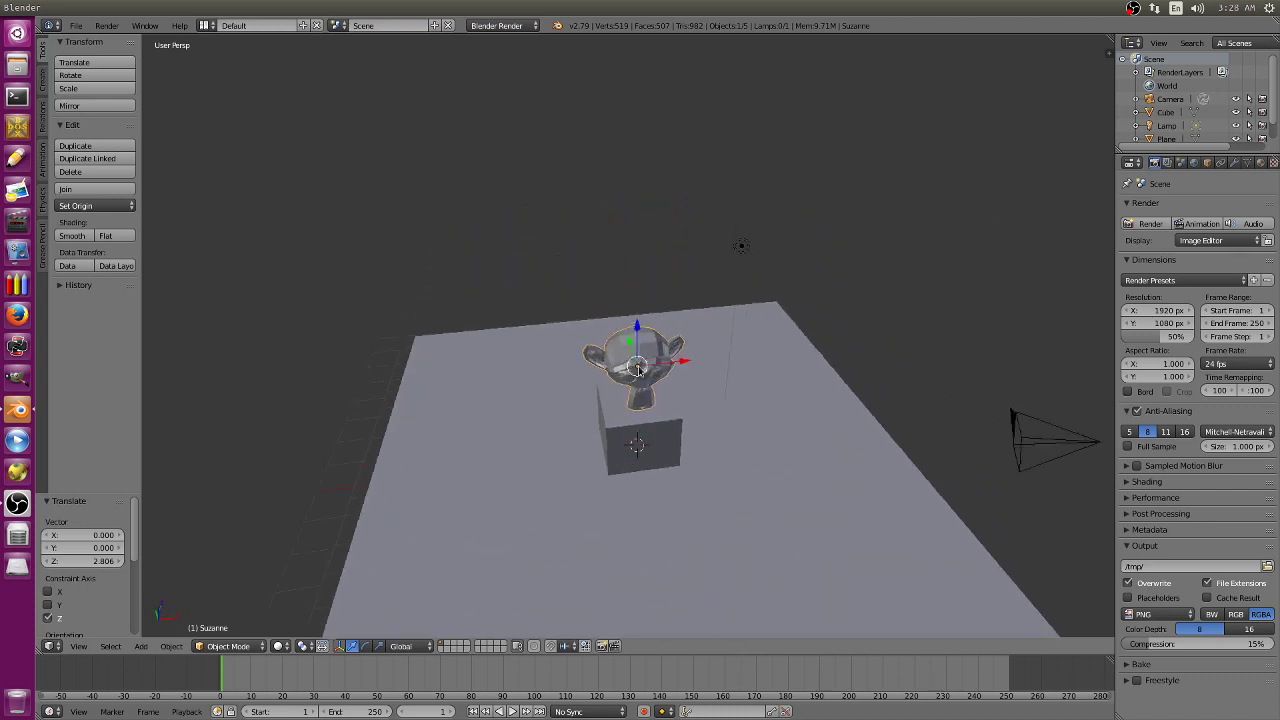
middle_drag(868, 398, 949, 303)
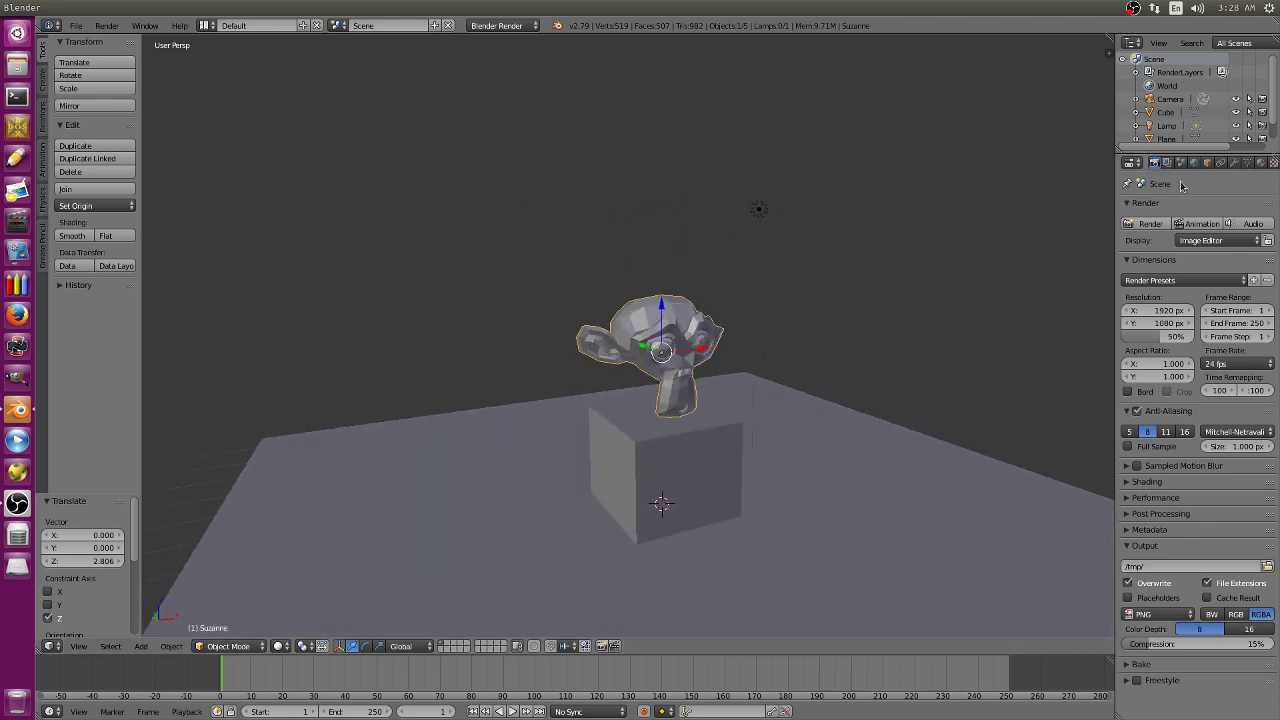
drag(1116, 180, 1071, 180)
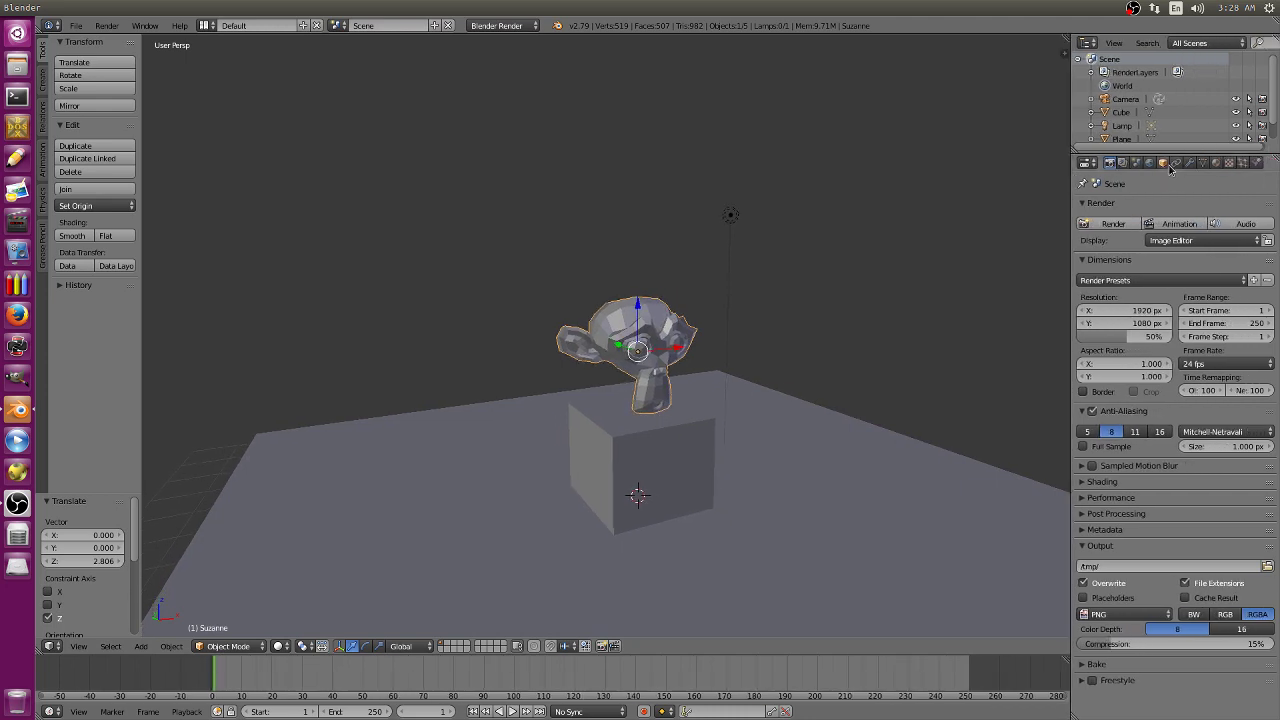
click(1190, 163)
click(1151, 208)
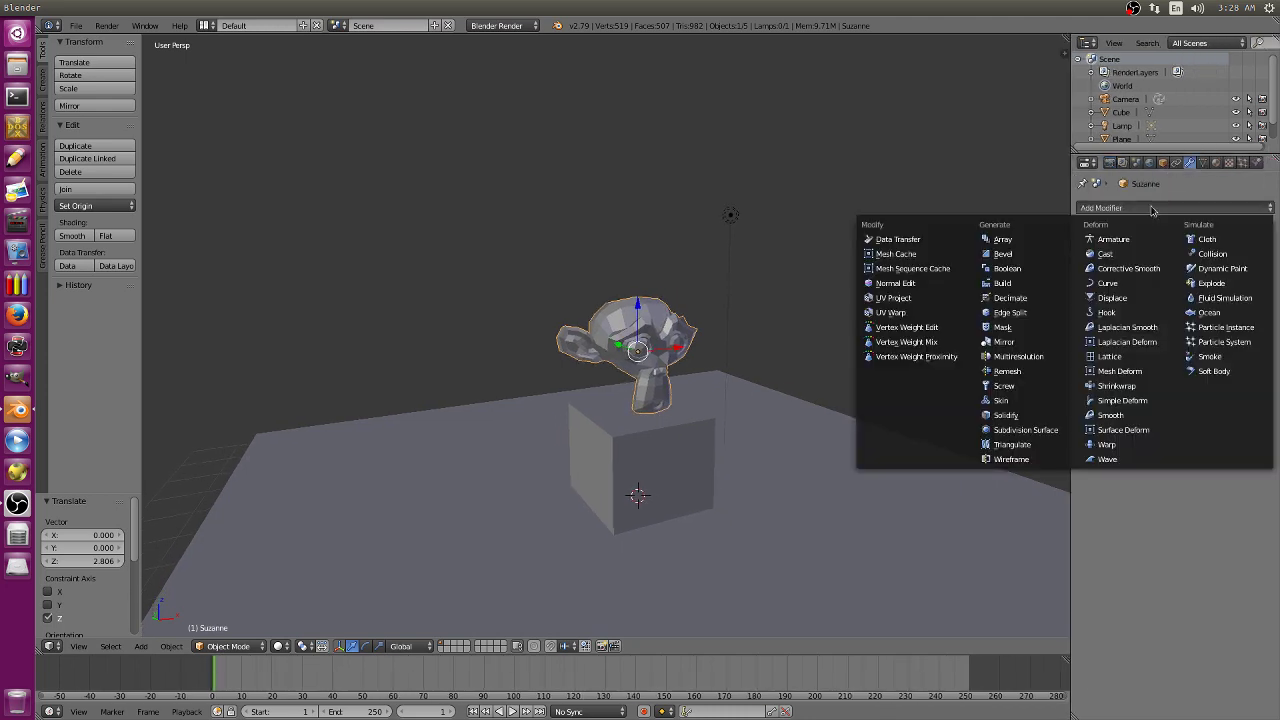
click(1040, 431)
Set the Subdivision Surface modifier's view subdivisions to 2 and apply the modifier to the monkey head.
middle_drag(743, 294, 700, 355)
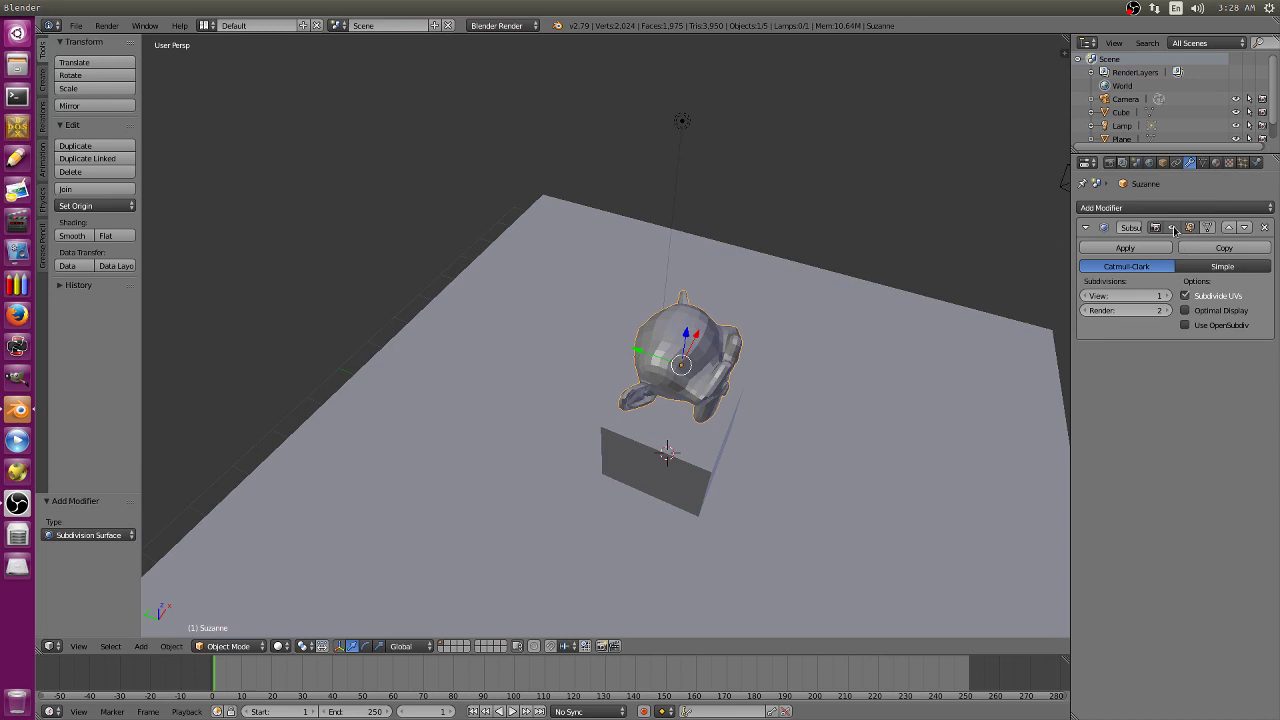
click(1165, 296)
middle_drag(871, 337, 795, 288)
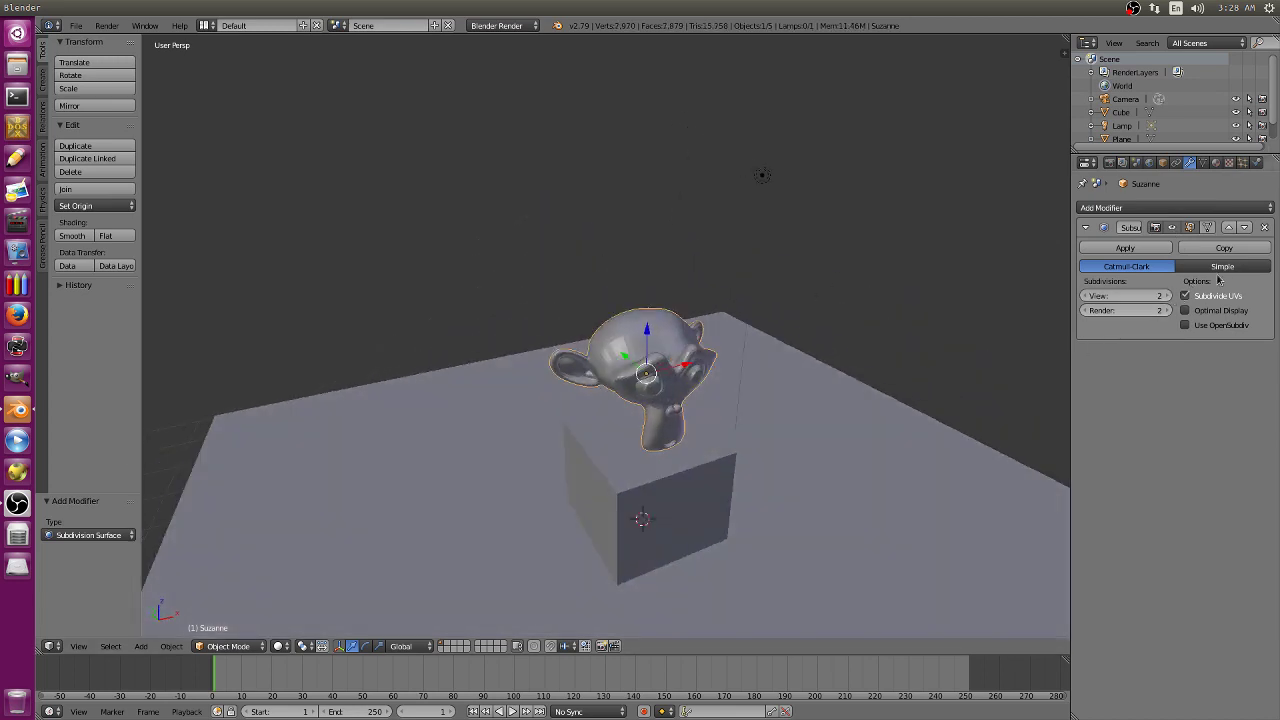
click(1160, 247)
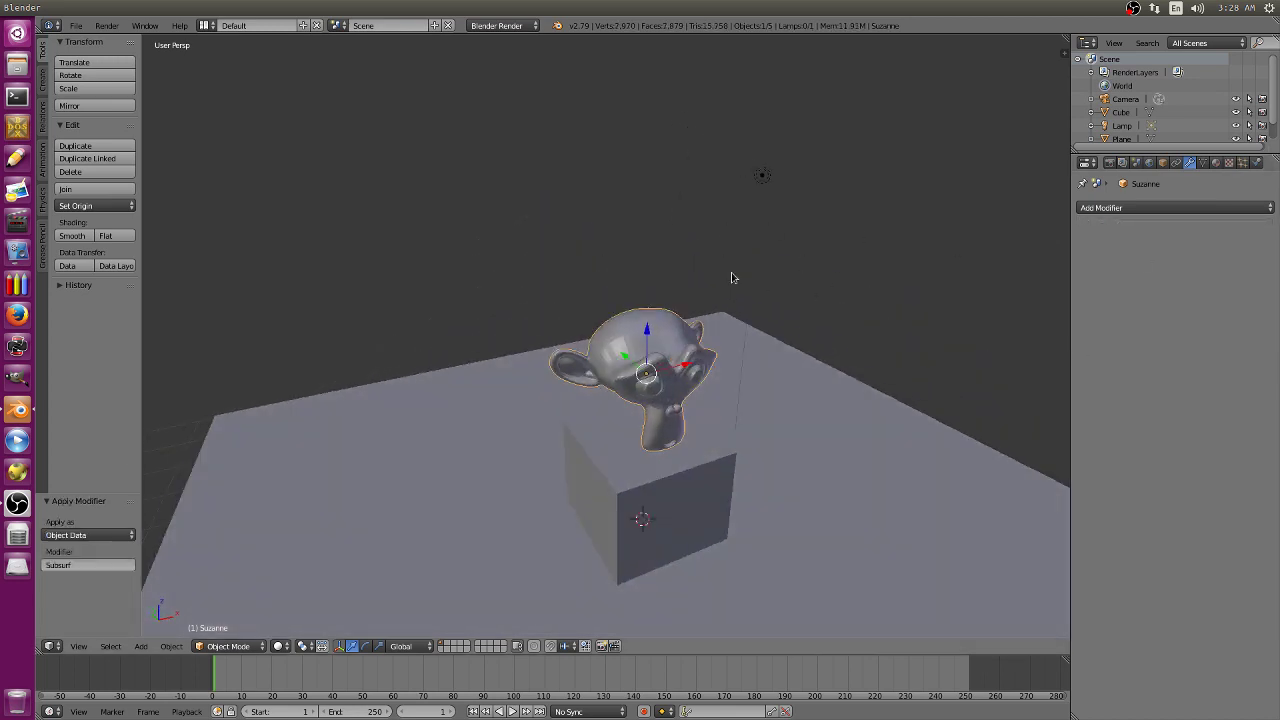
Apply smooth shading to the monkey head and check its surface up close.
middle_drag(701, 355, 660, 321)
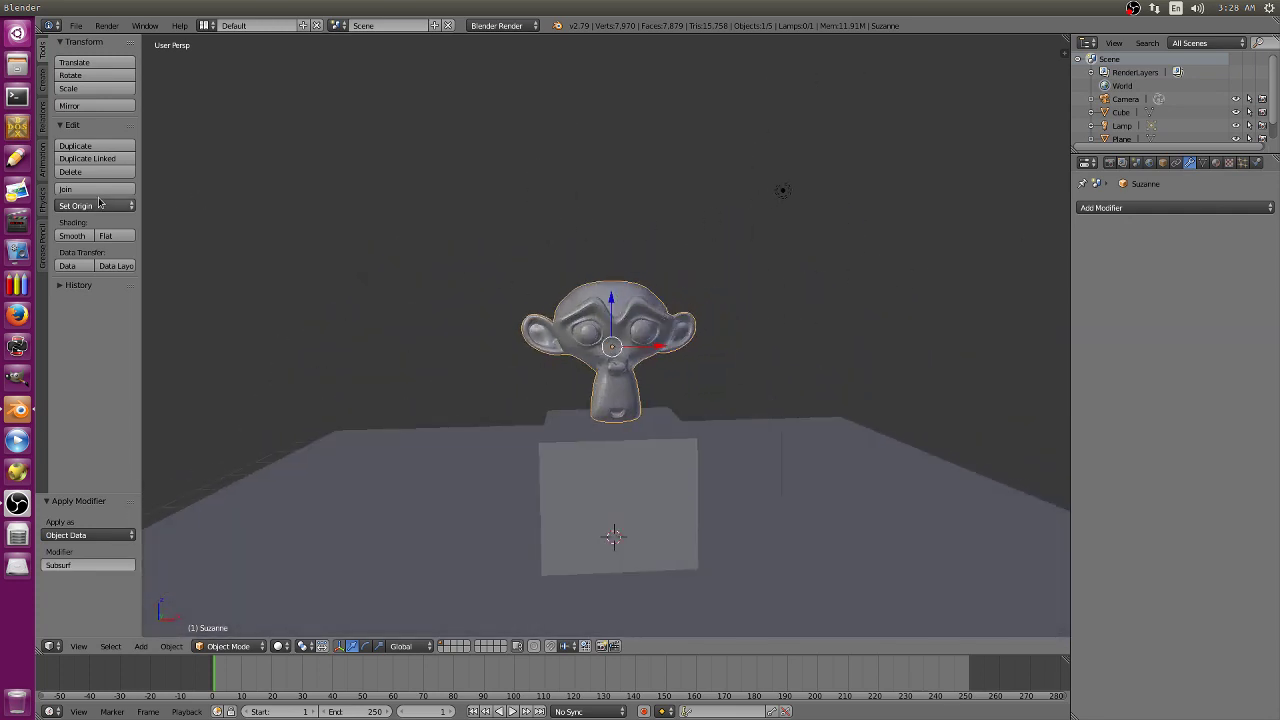
click(83, 237)
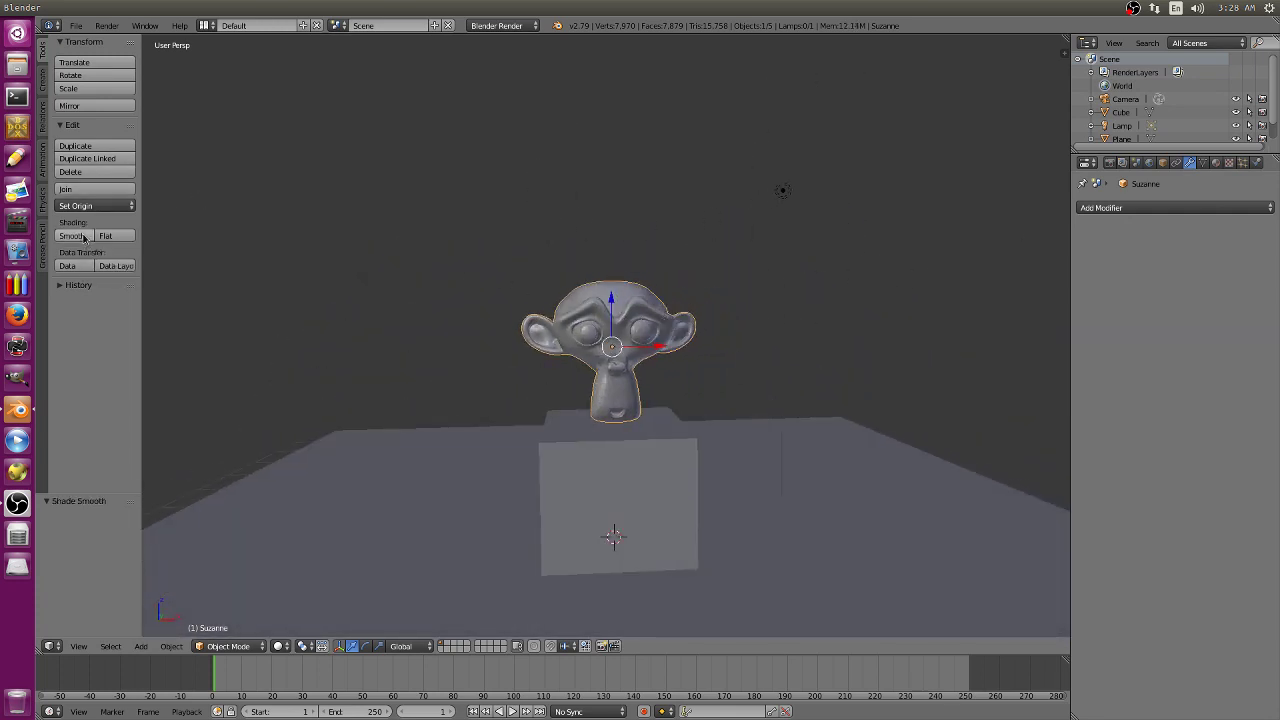
mouse_move(837, 317)
middle_down()
mouse_move(908, 360)
mouse_move(712, 326)
mouse_move(675, 274)
middle_up()
scroll(731, 300, down, 6)
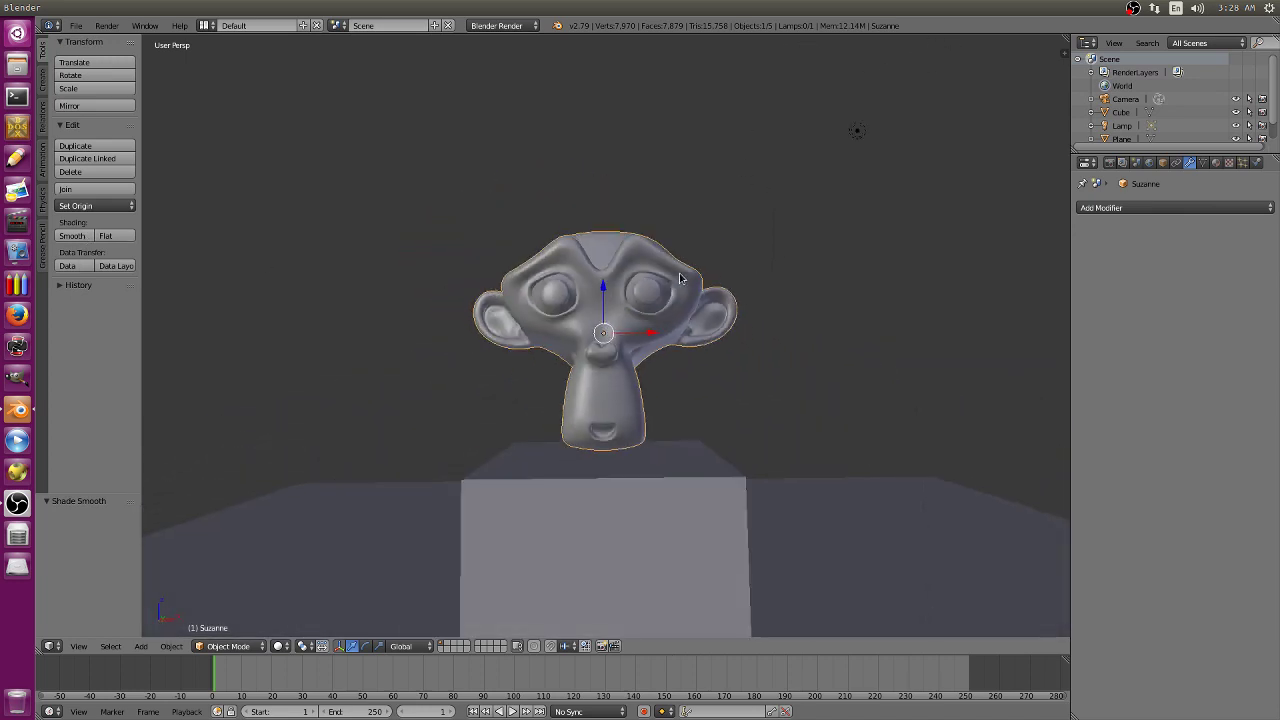
scroll(736, 282, down, 3)
scroll(737, 279, down, 2)
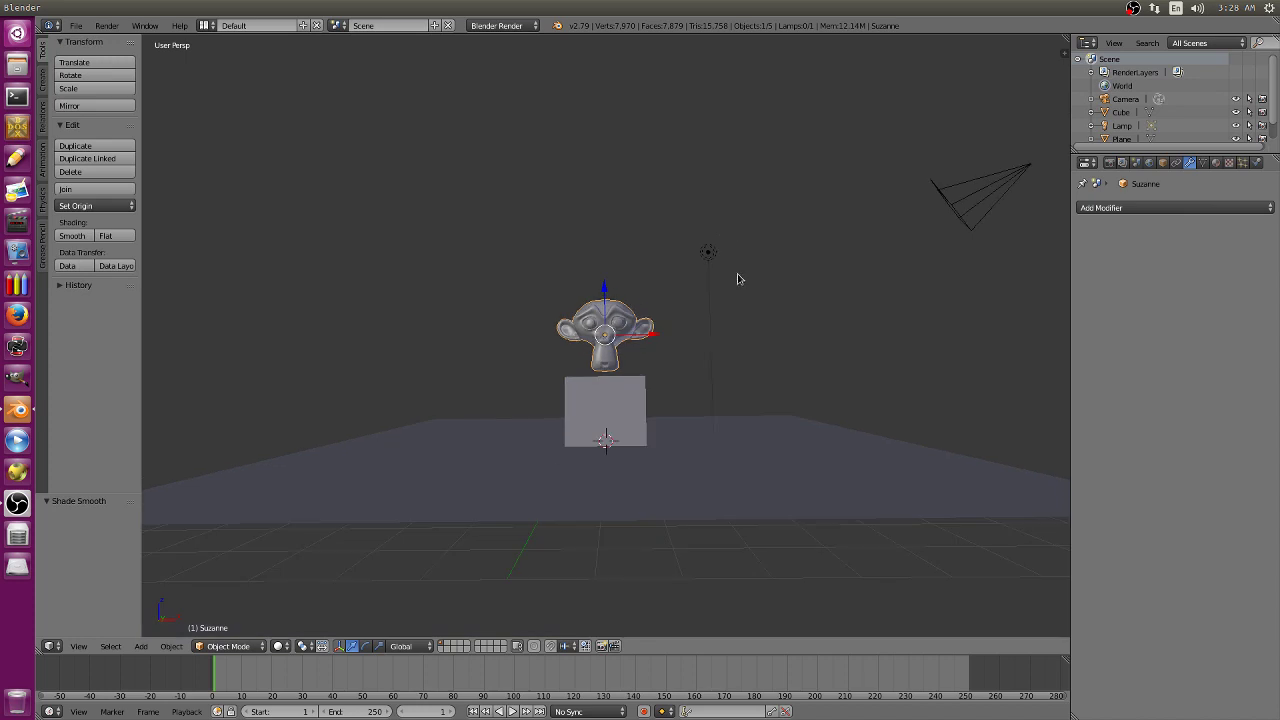
In the right orthographic view, tilt the monkey head backward and rest it on top of the cube, shifting it about 0.2 along Y.
middle_drag(740, 277, 696, 309)
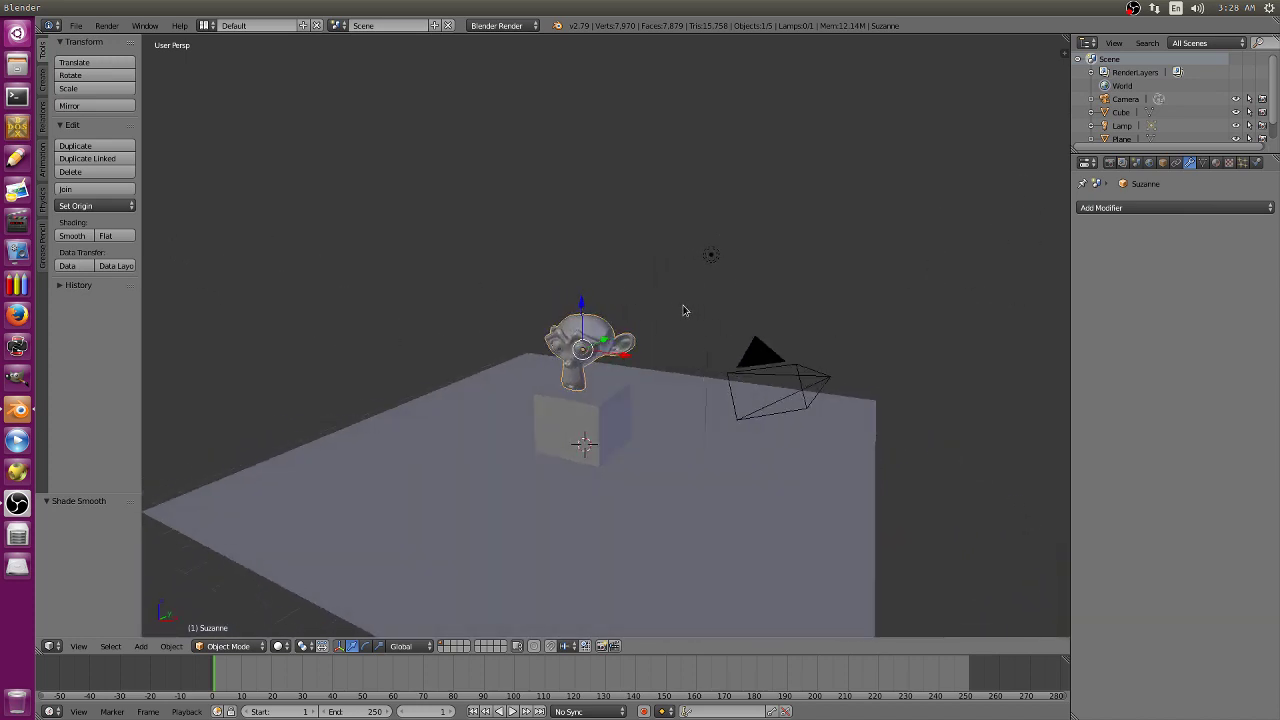
key(KP_5)
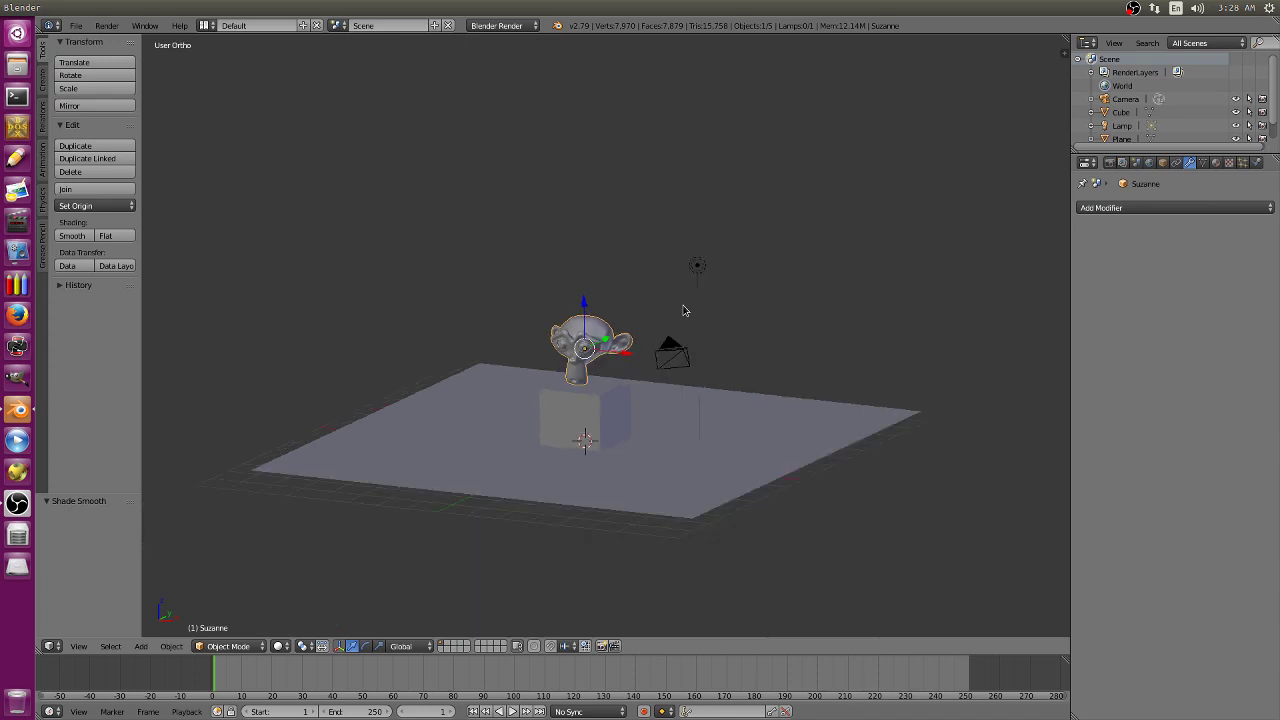
key(KP_3)
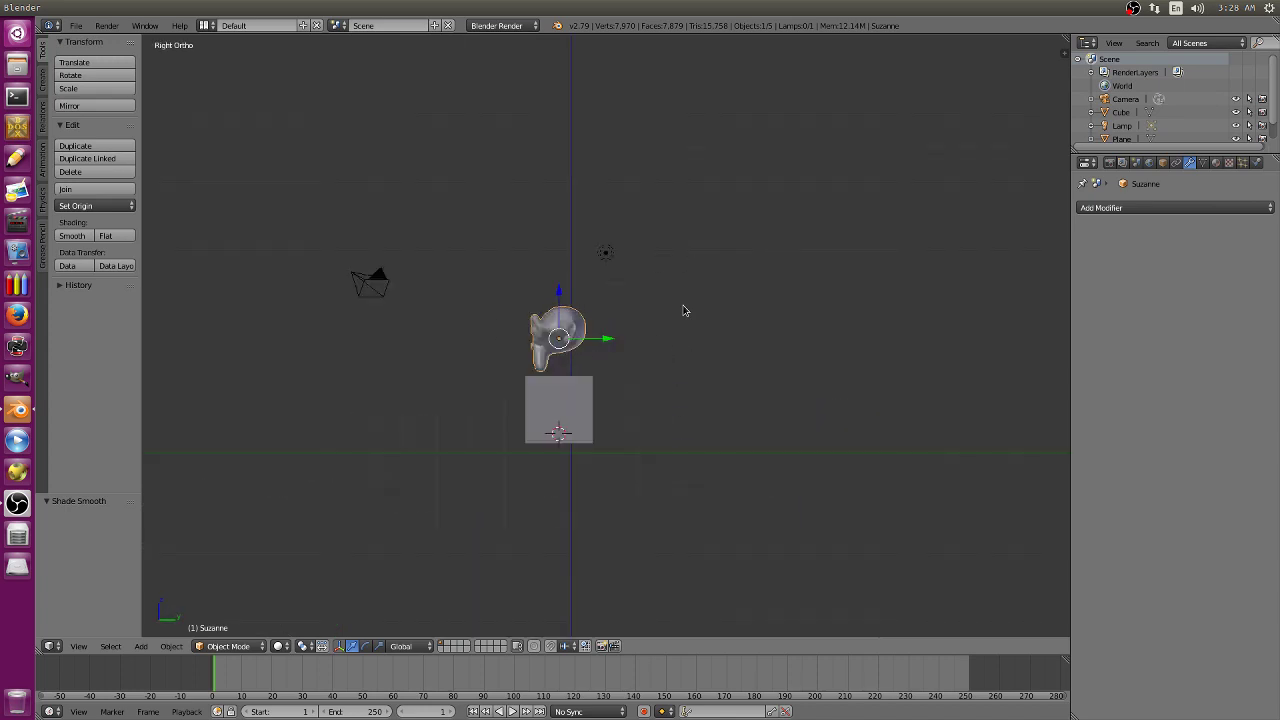
scroll(590, 350, up, 6)
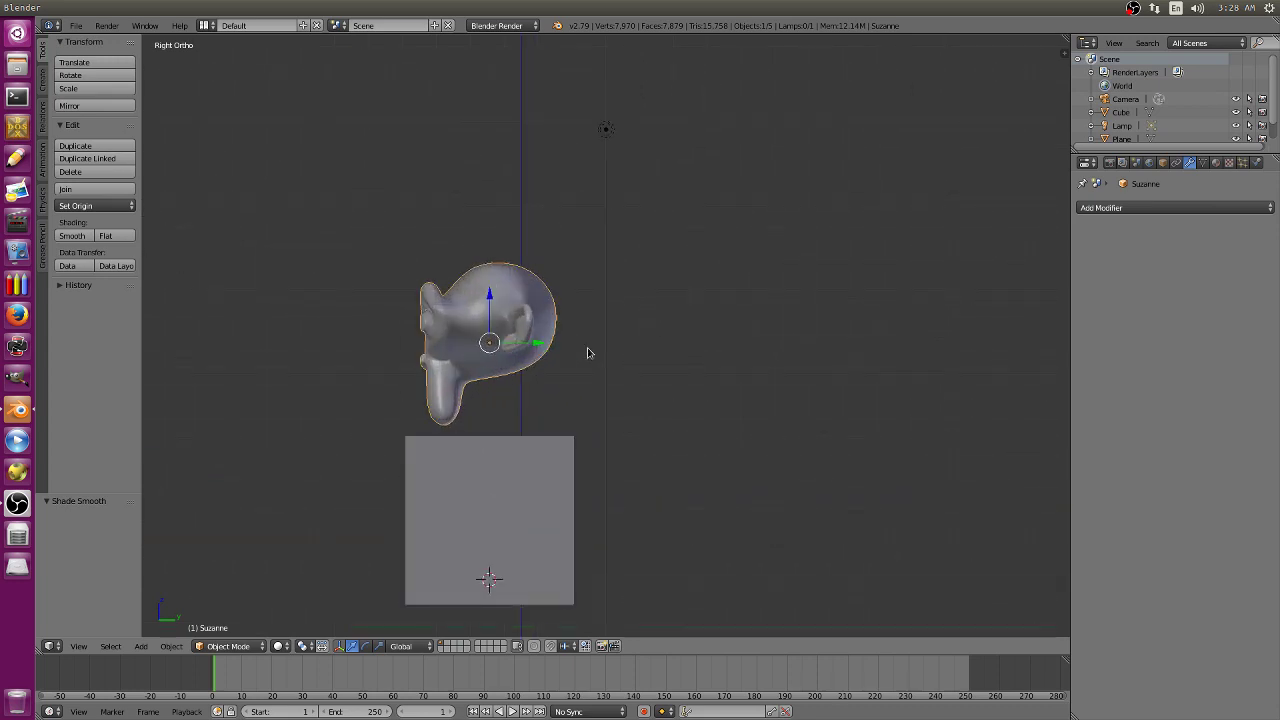
click(120, 76)
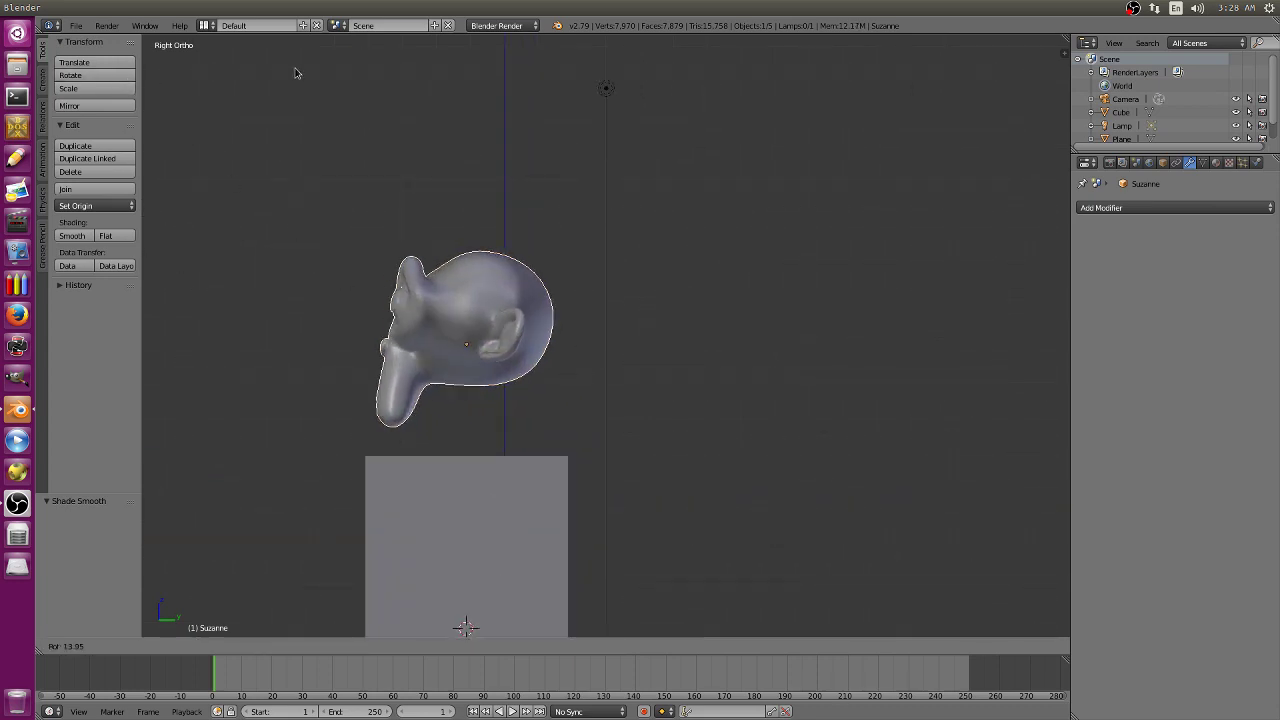
click(397, 111)
drag(465, 297, 476, 366)
drag(514, 407, 537, 432)
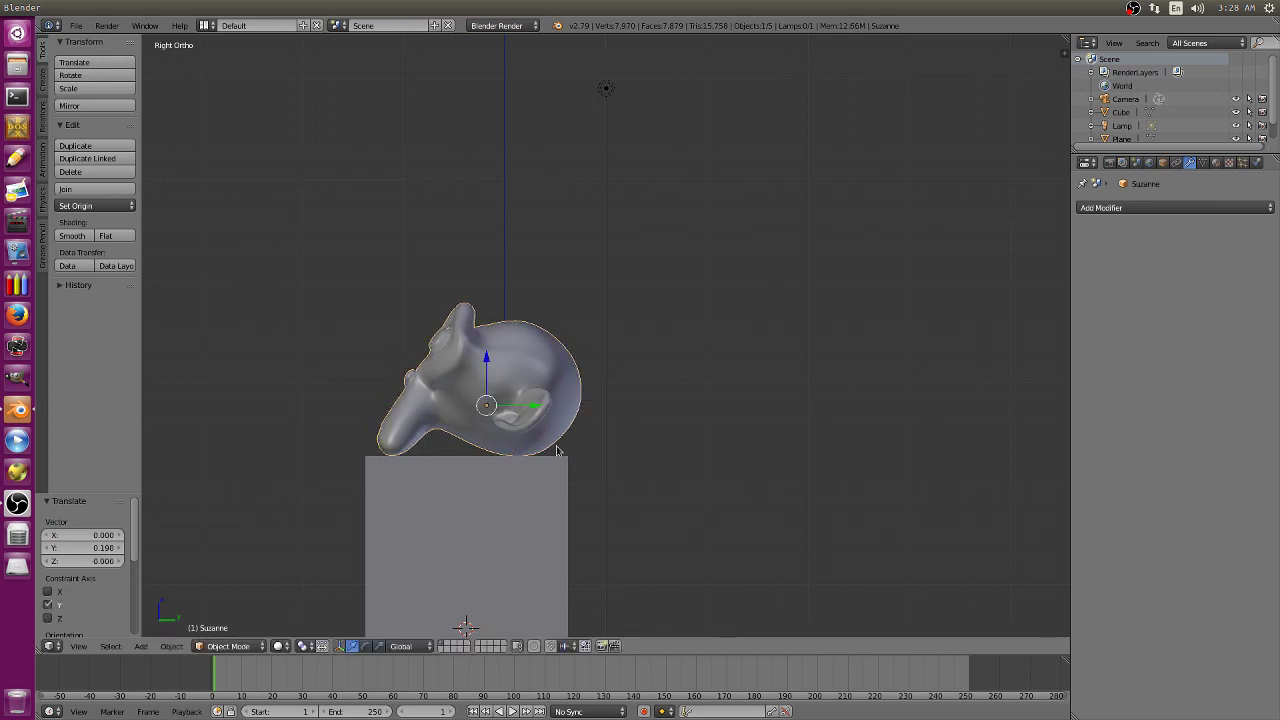
Viewed from the front, shift the monkey head about 0.013 along X on top of the cube.
key(KP_6)
key(KP_6)
key(KP_4)
key(KP_4)
key(KP_4)
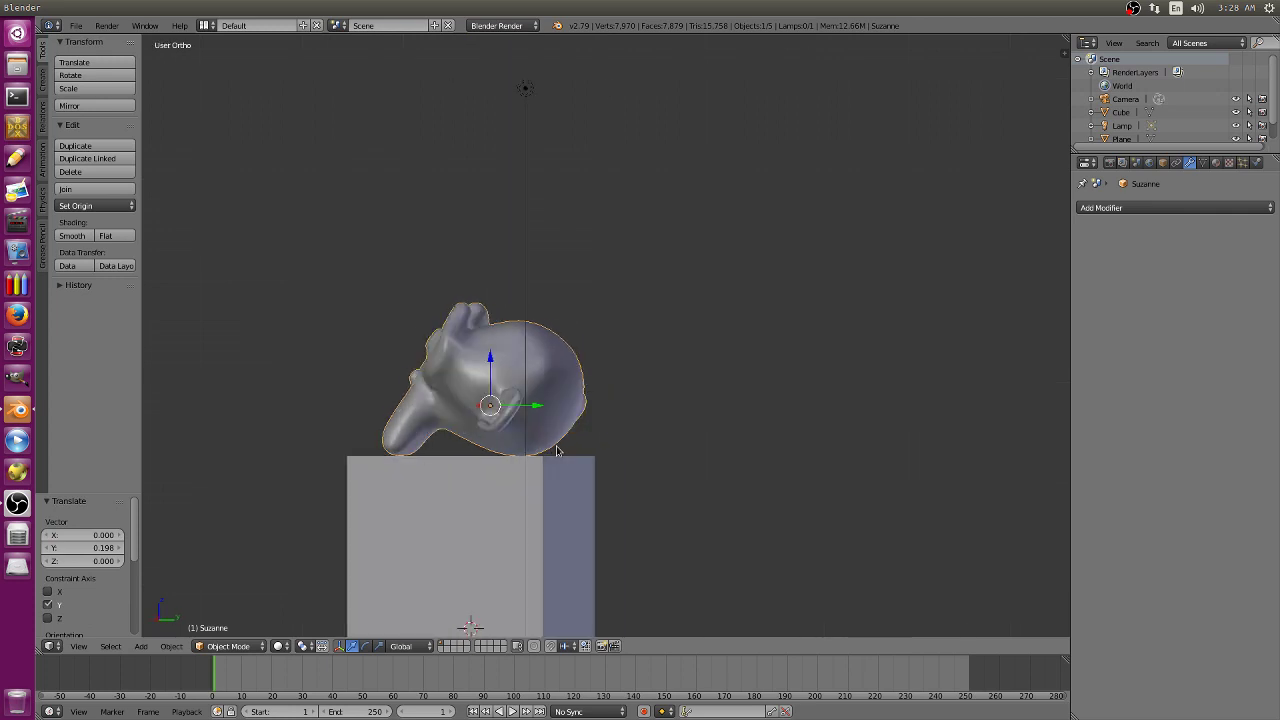
key(KP_4)
key(KP_4)
key(KP_4)
key(KP_4)
key(KP_4)
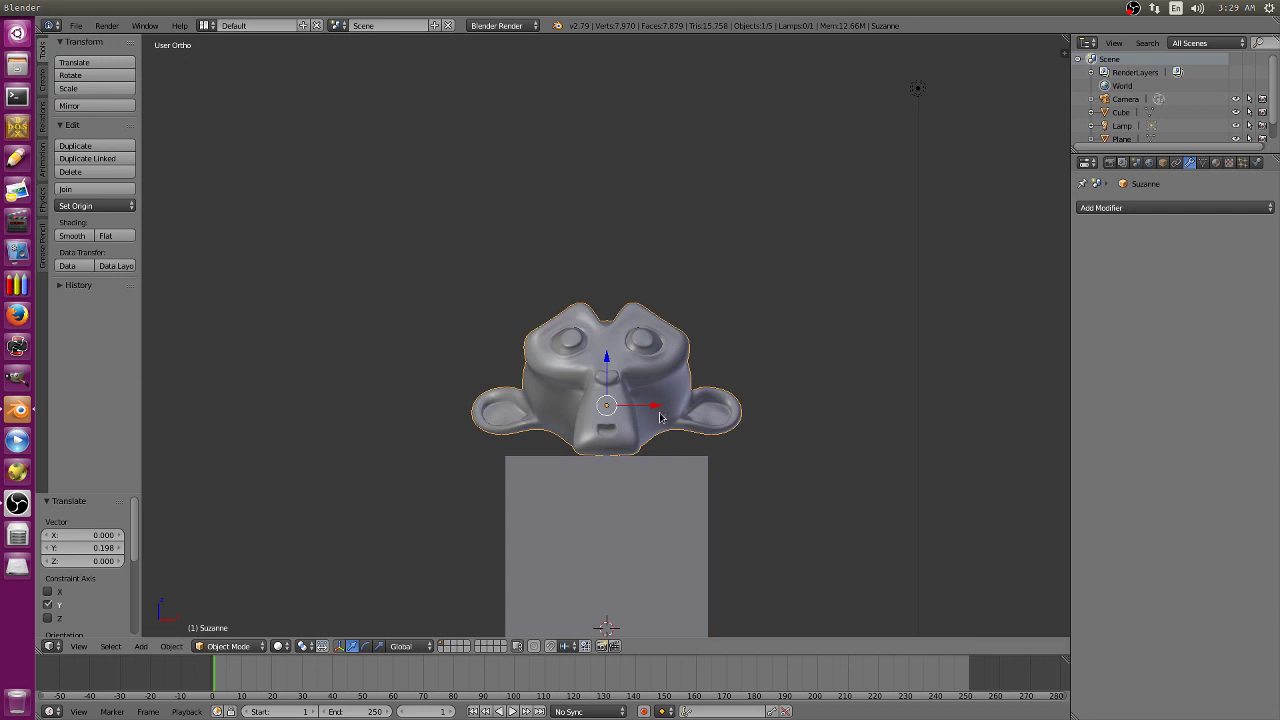
drag(656, 410, 649, 414)
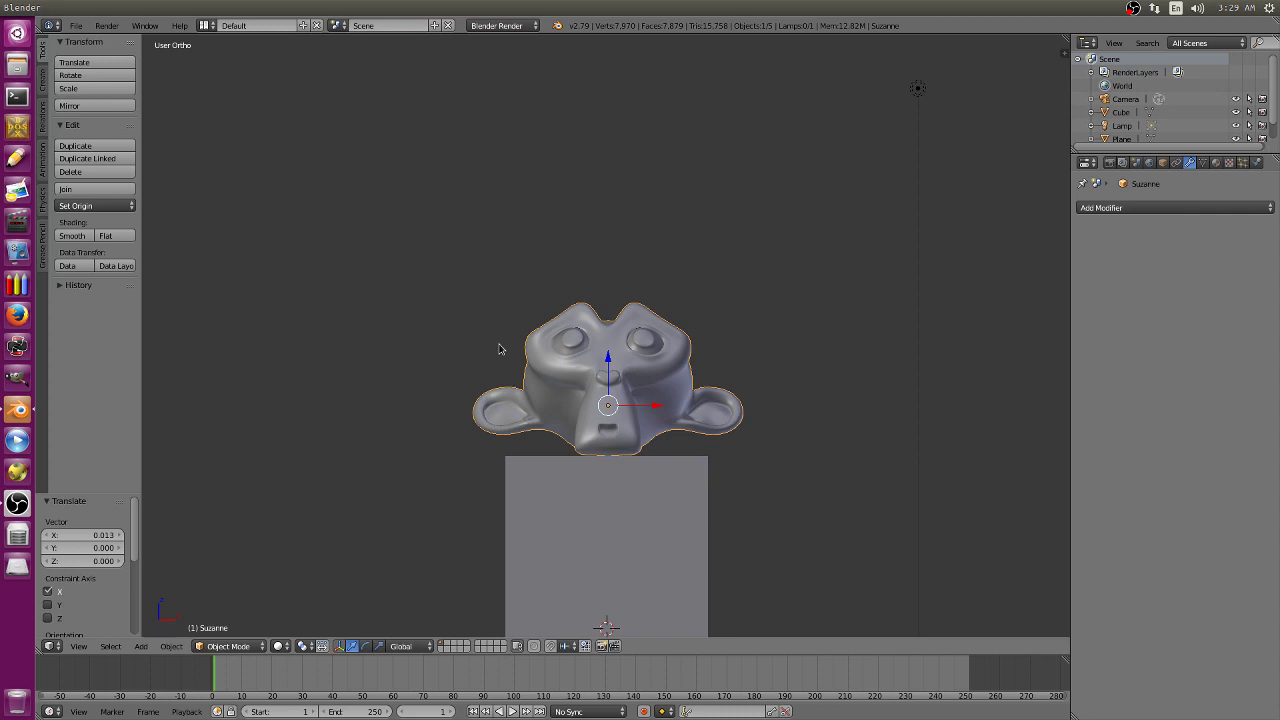
In the top orthographic view, rotate the monkey head about -22.1° so it faces slightly sideways.
key(KP_7)
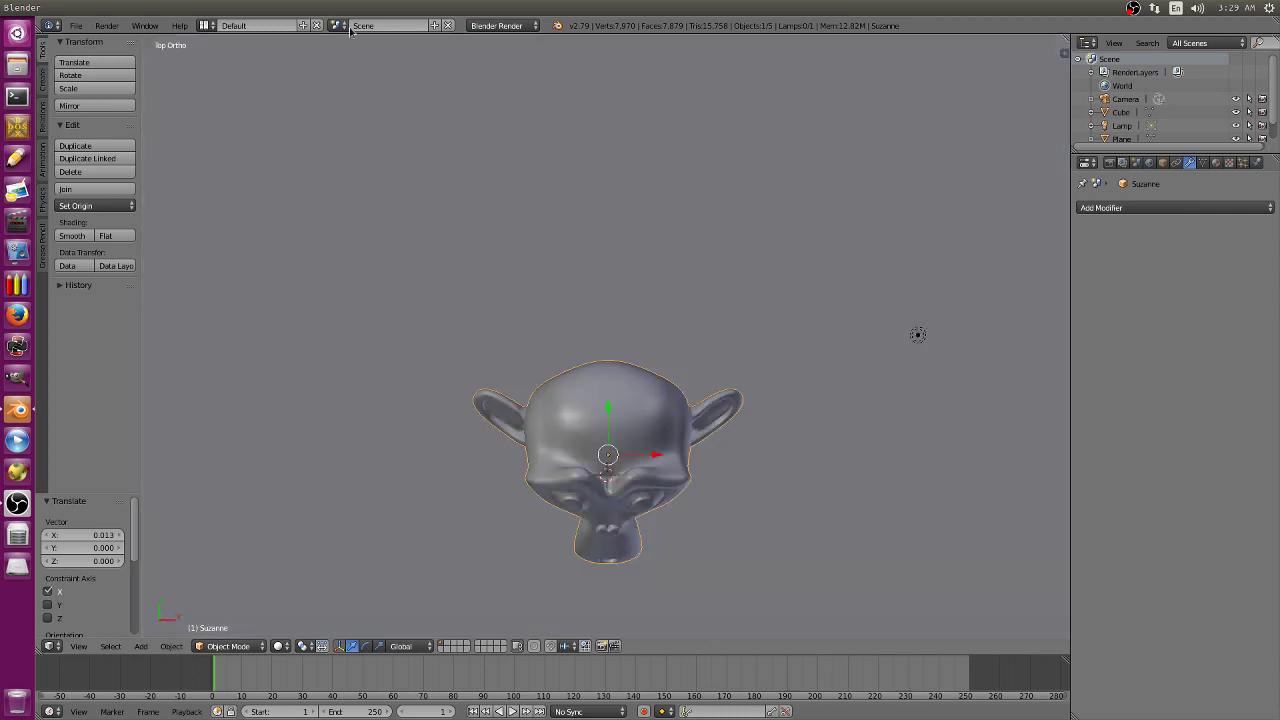
click(96, 76)
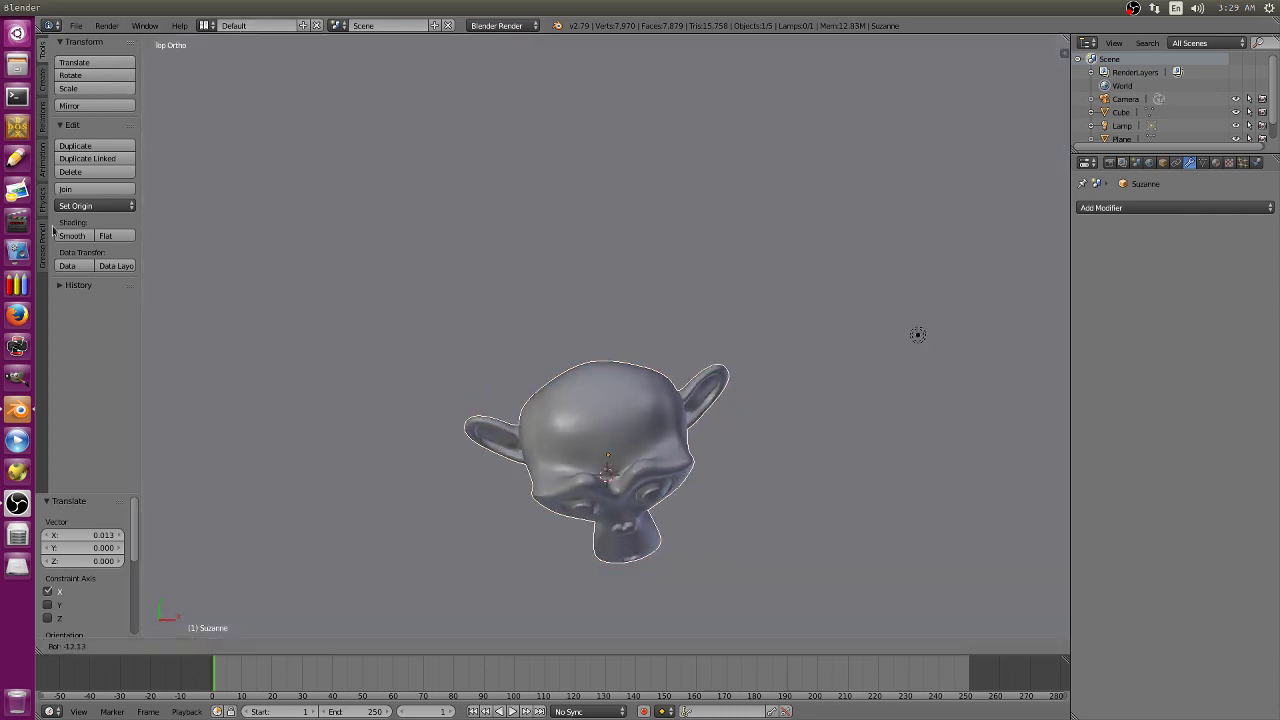
click(1032, 317)
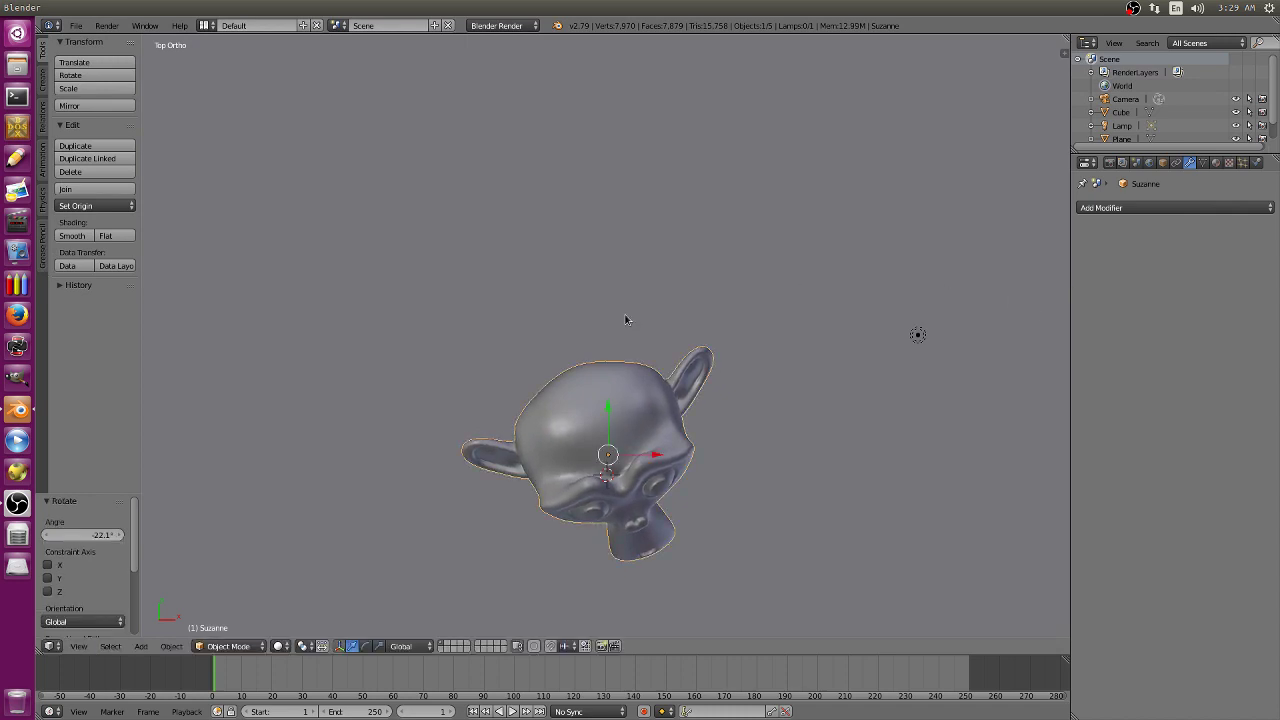
Switch to perspective and view the whole scene through the active camera.
key(KP_5)
scroll(576, 297, down, 4)
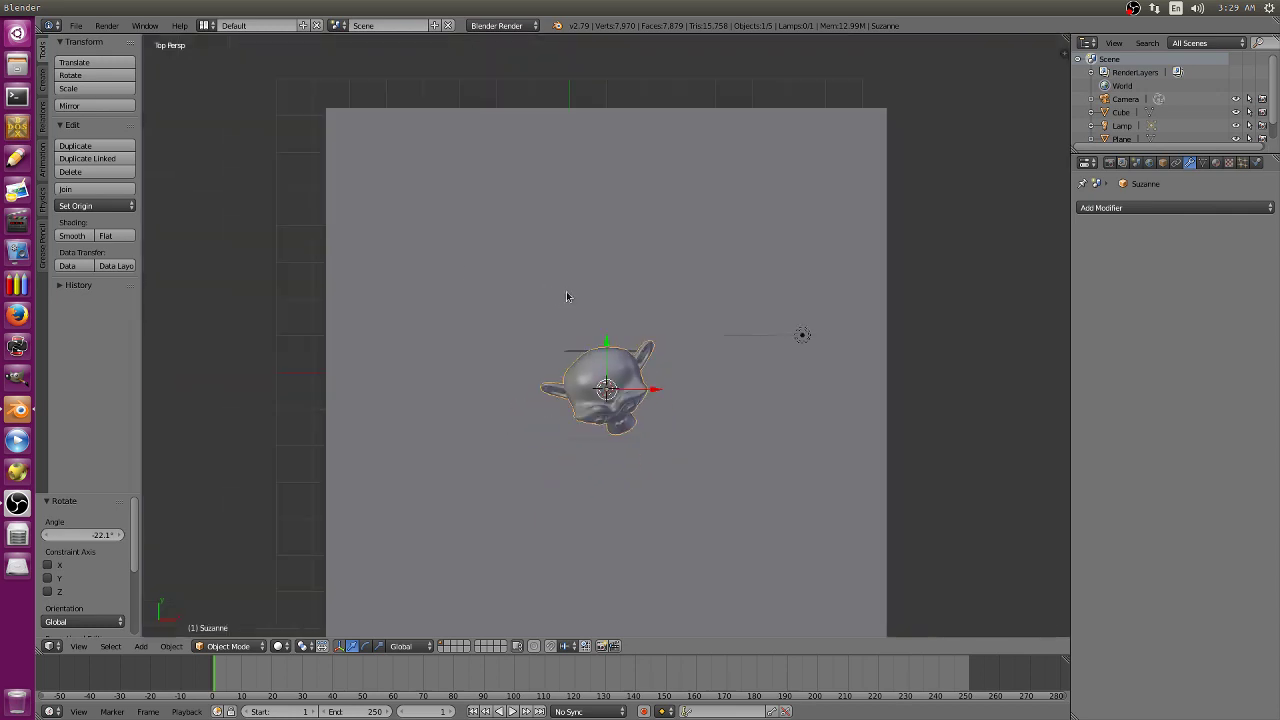
middle_drag(645, 342, 575, 253)
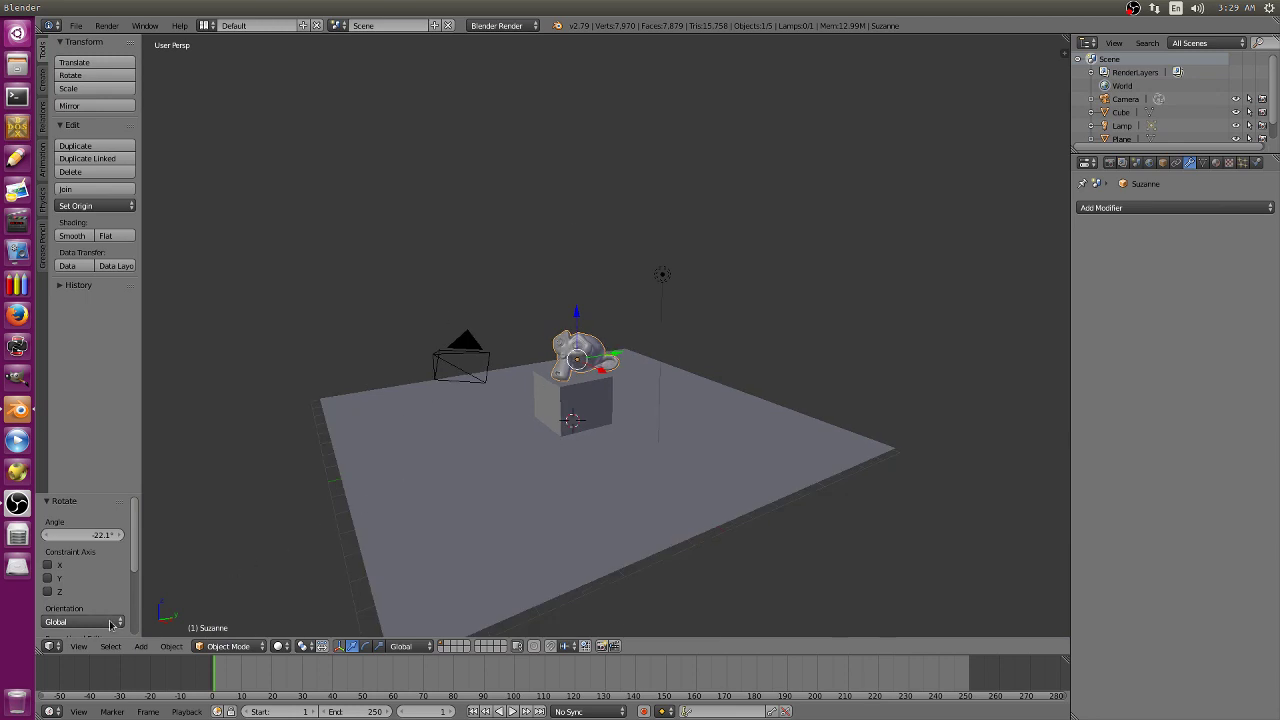
click(78, 646)
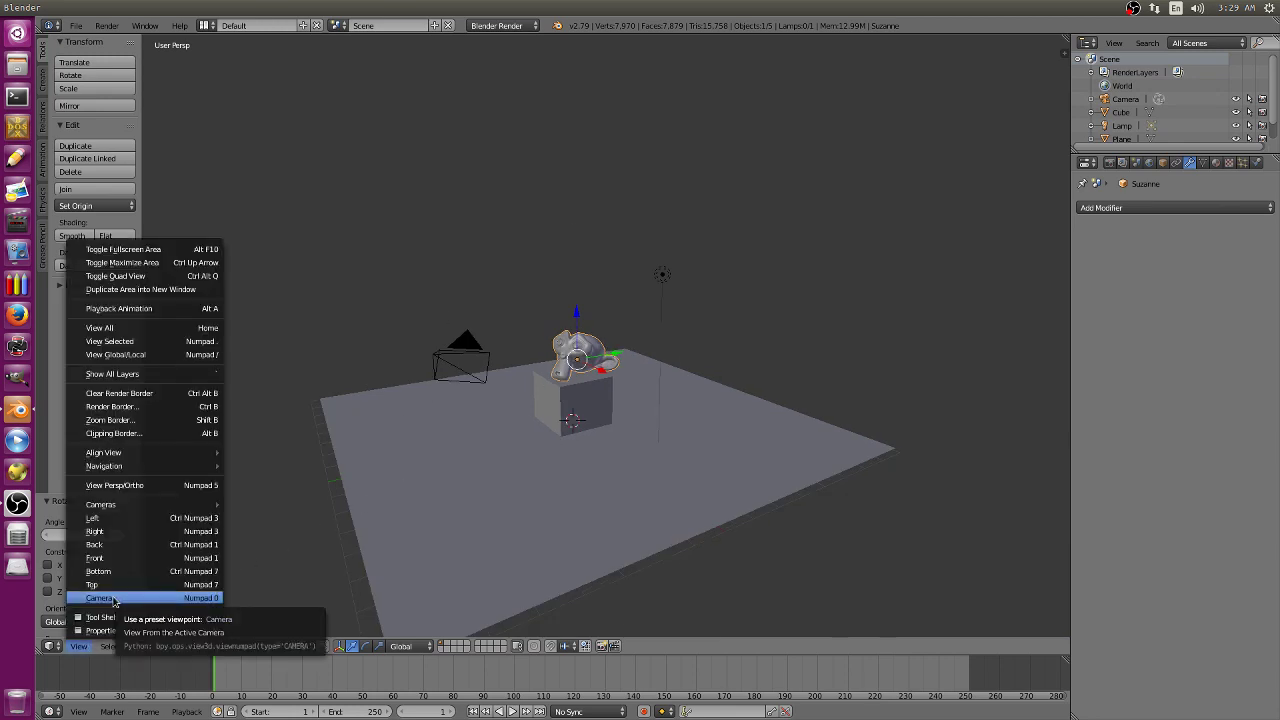
click(114, 598)
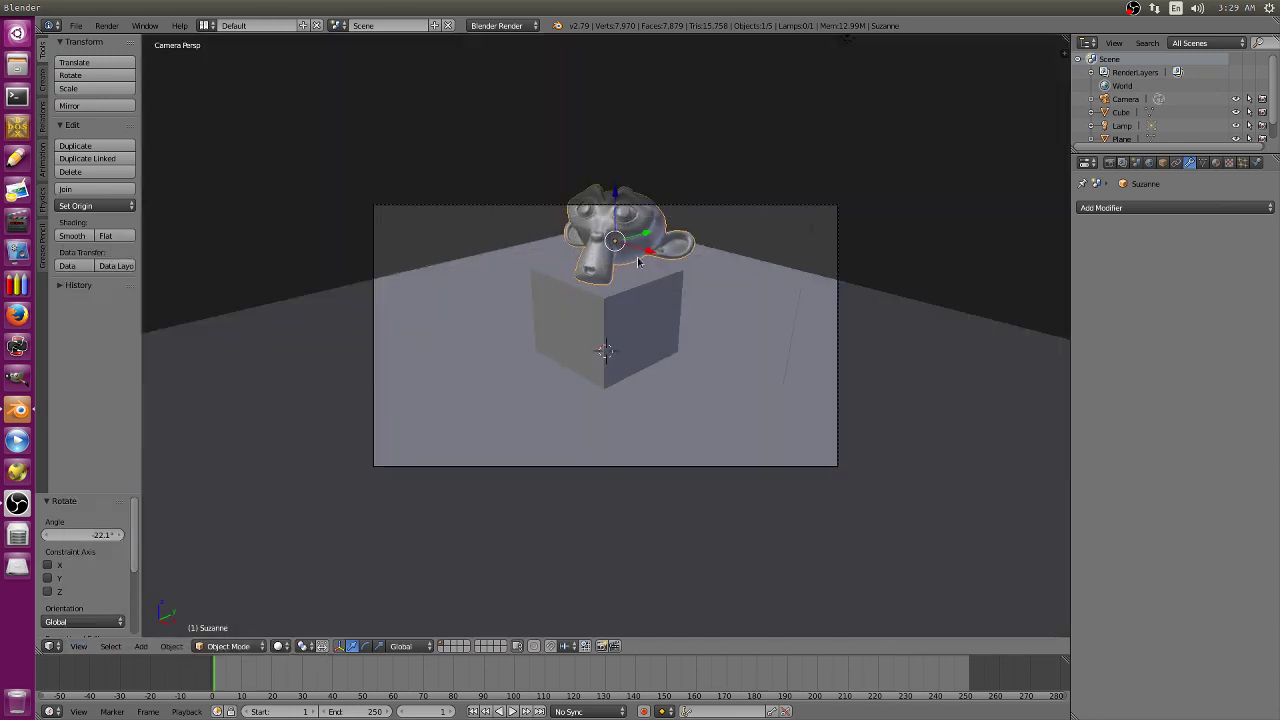
Lock the camera to the view, reframe the shot so the whole monkey head fits inside the frame, and unlock the camera.
click(84, 647)
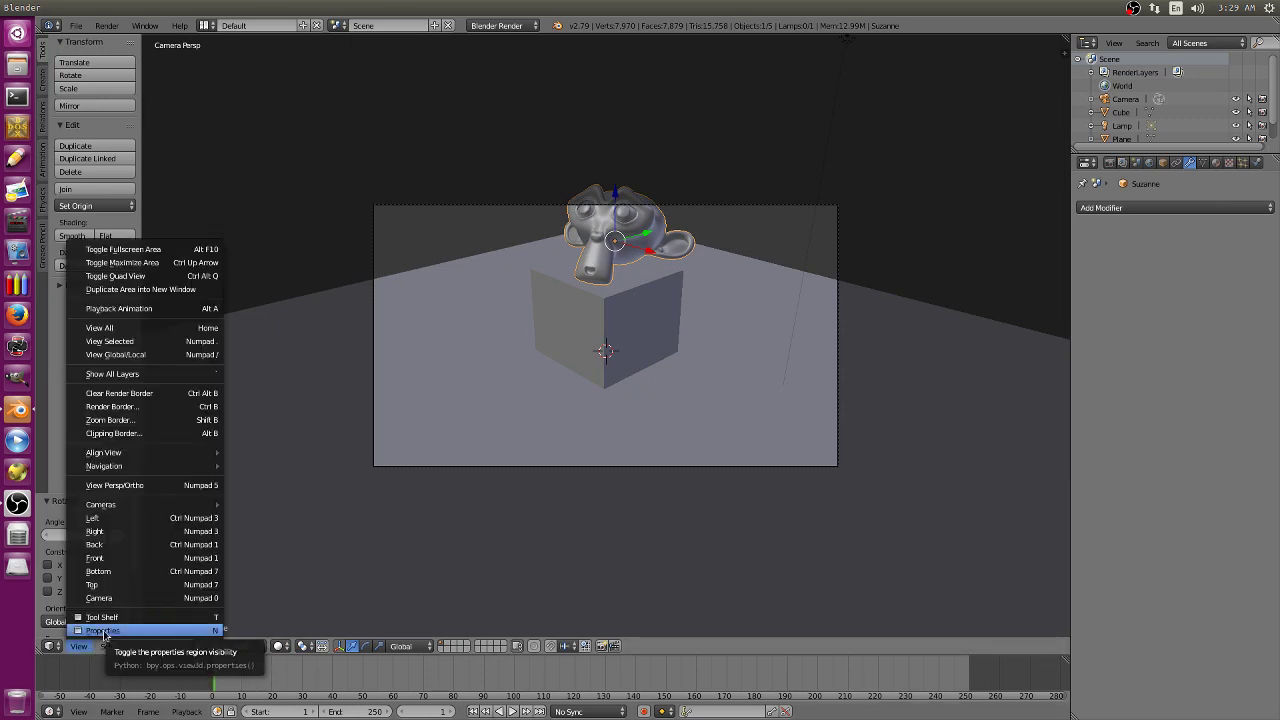
click(103, 631)
scroll(985, 475, down, 1)
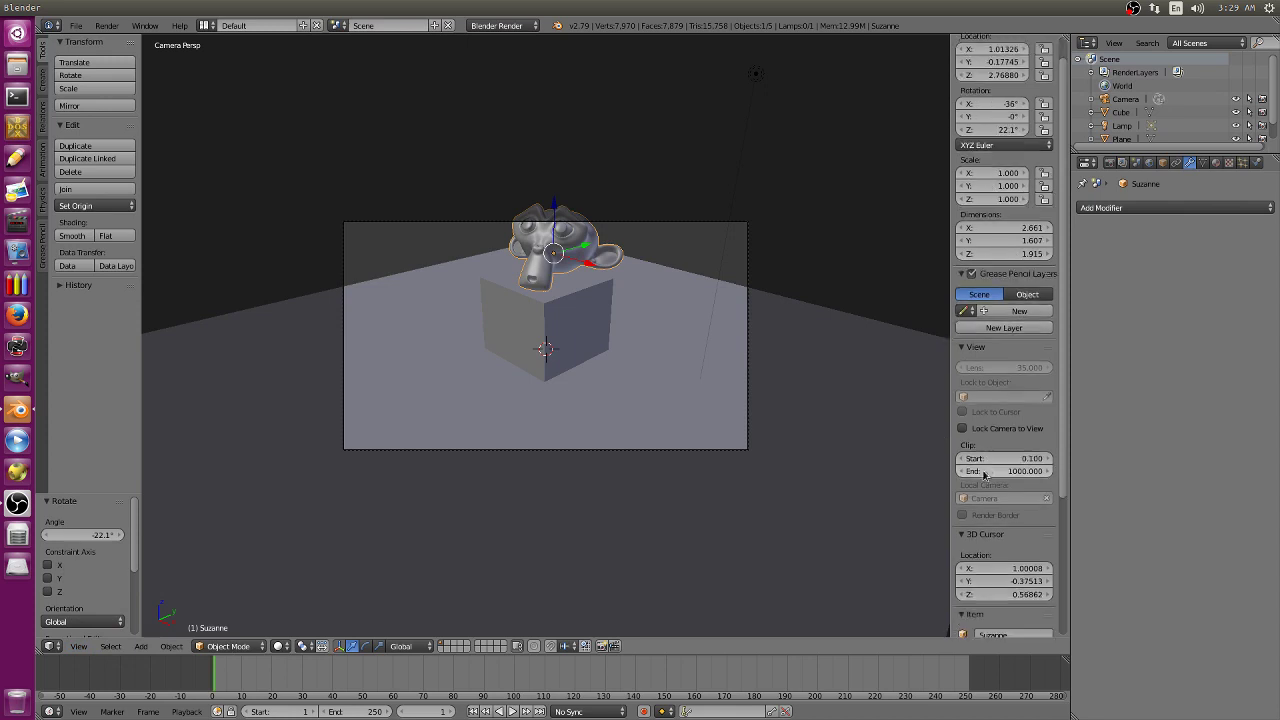
click(964, 429)
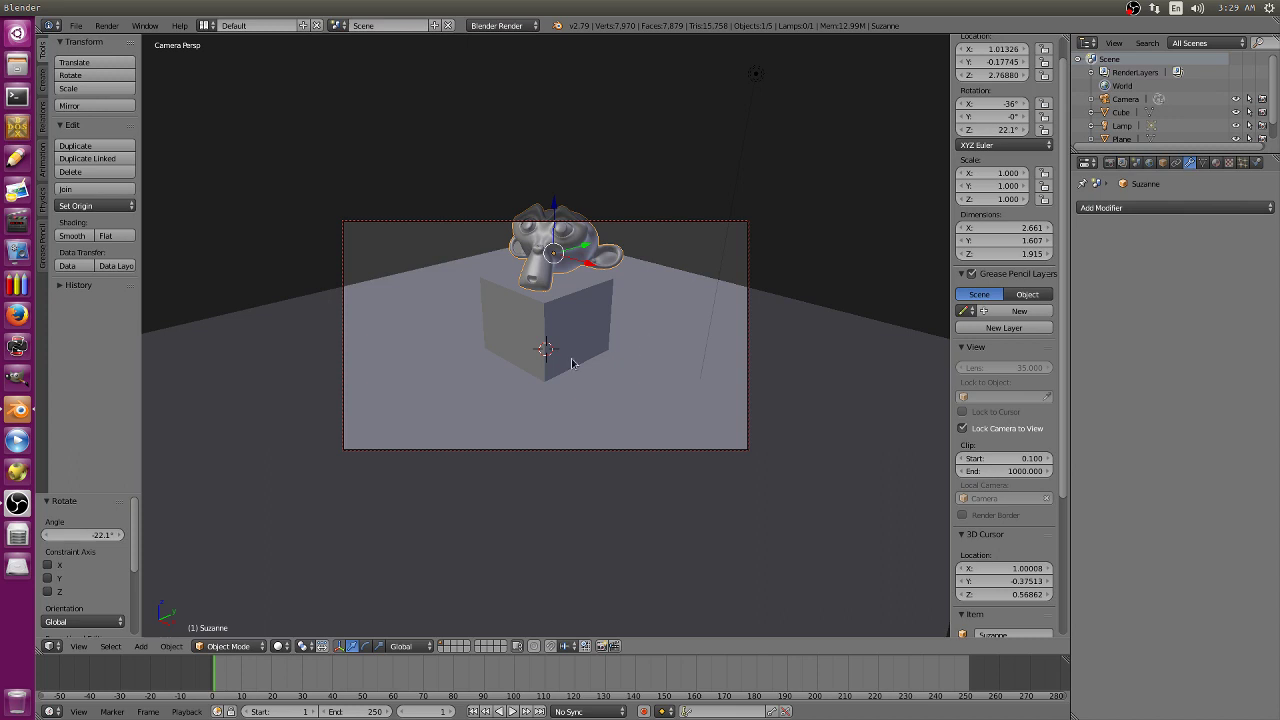
middle_drag(600, 347, 574, 357)
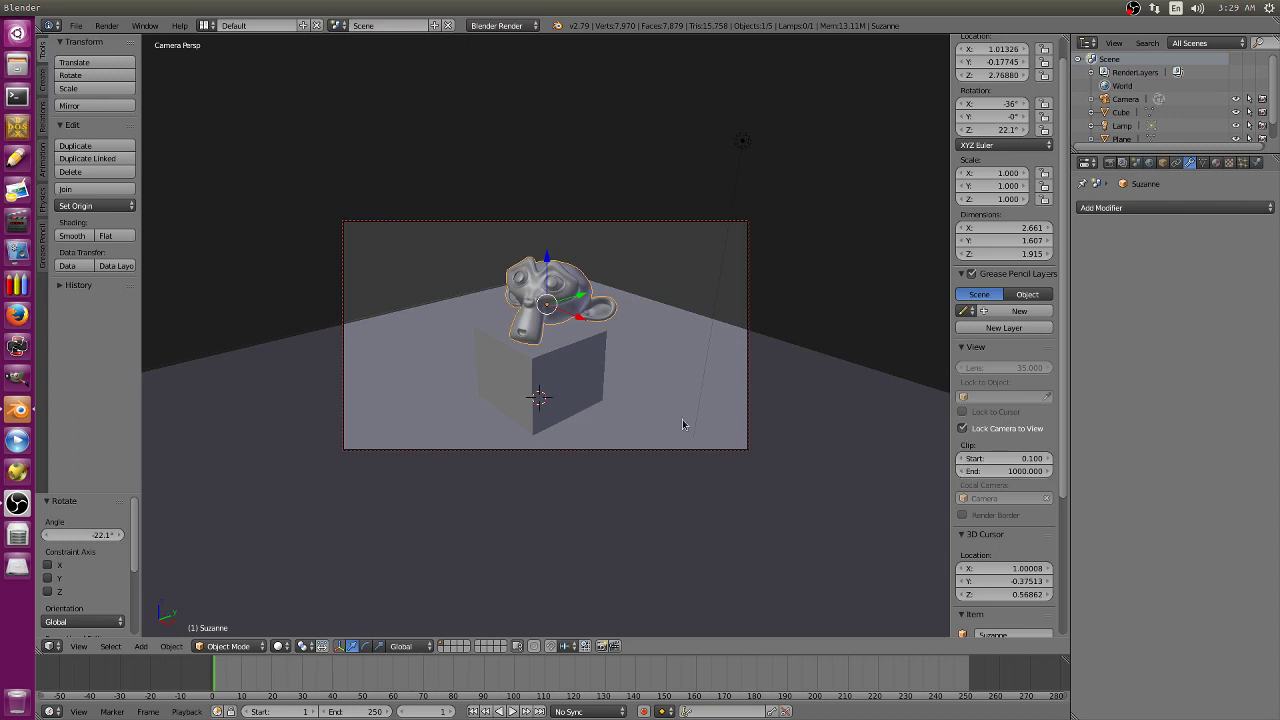
click(964, 430)
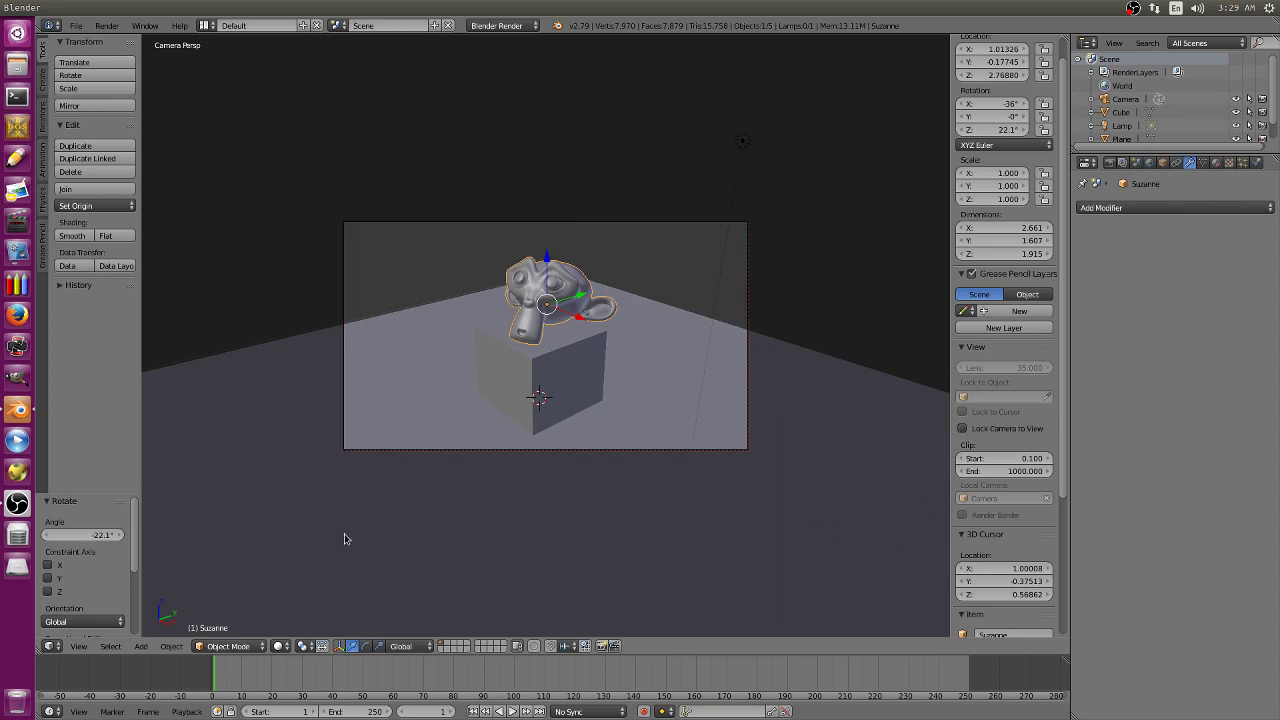
Leave the camera view, add a new plane at the 3D cursor, and raise it about 3.93 along Z above the monkey head.
click(80, 647)
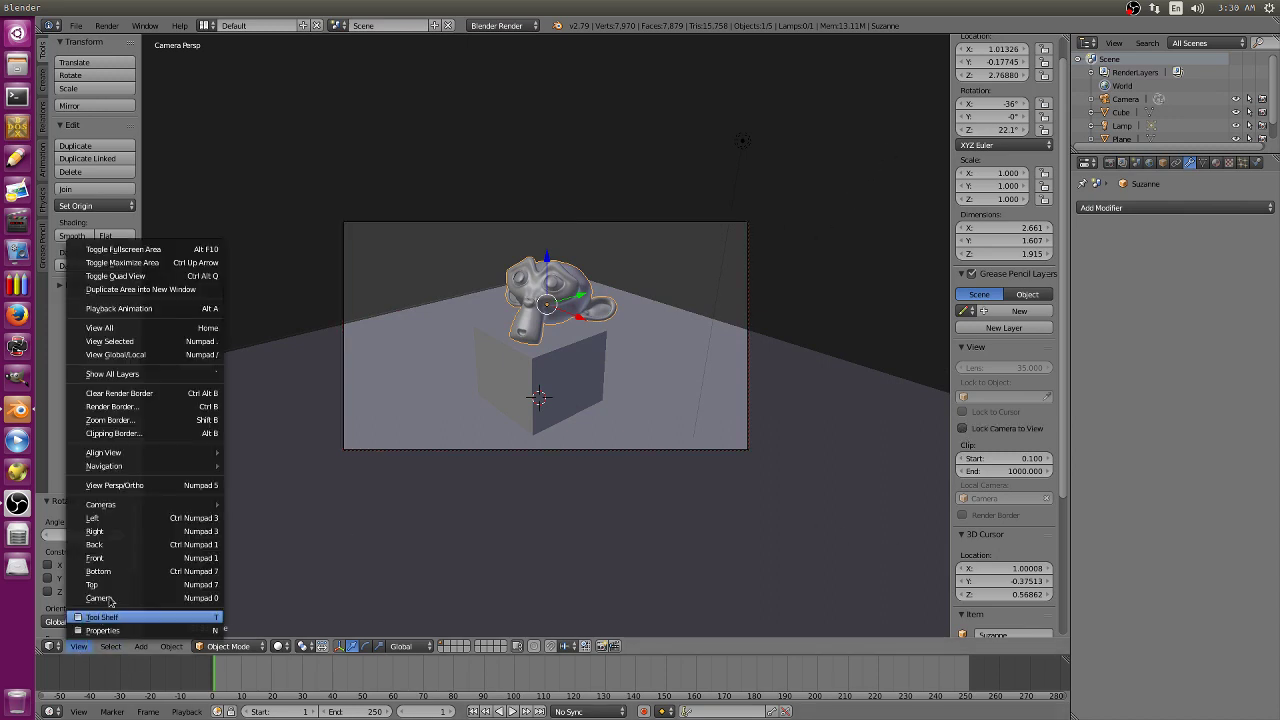
click(120, 565)
middle_drag(206, 539, 516, 431)
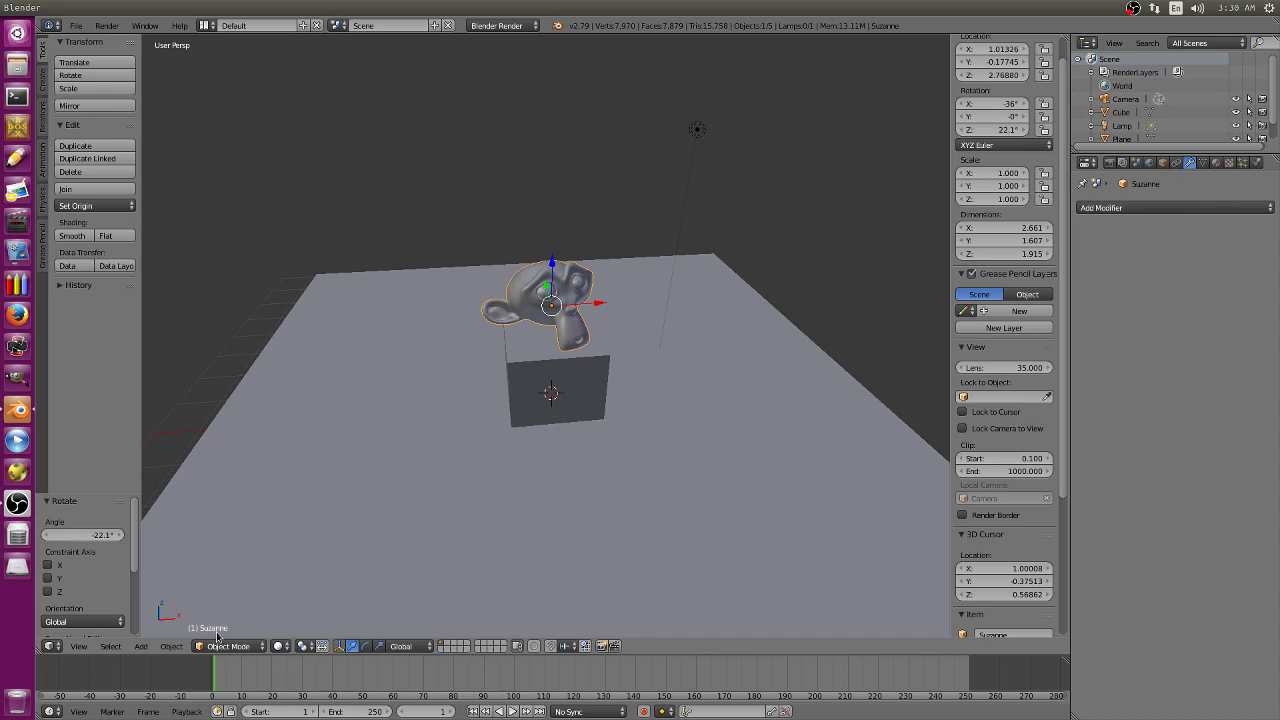
click(80, 646)
mouse_move(142, 647)
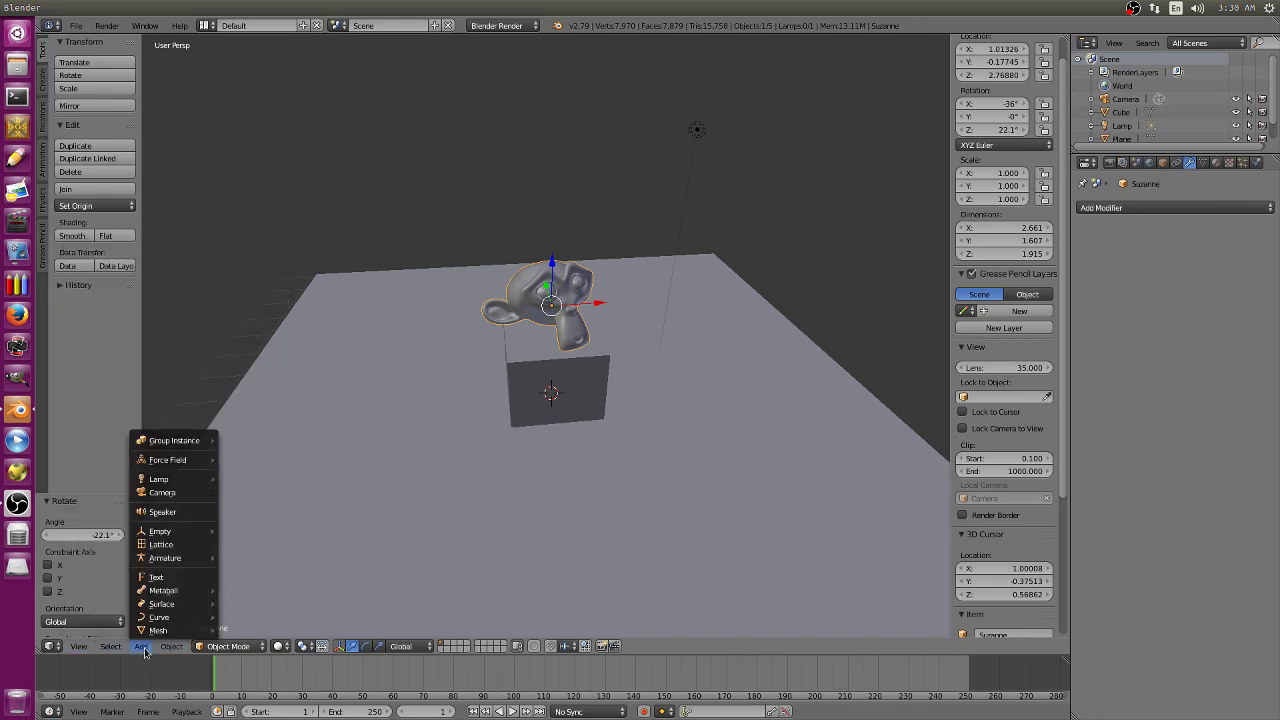
click(252, 502)
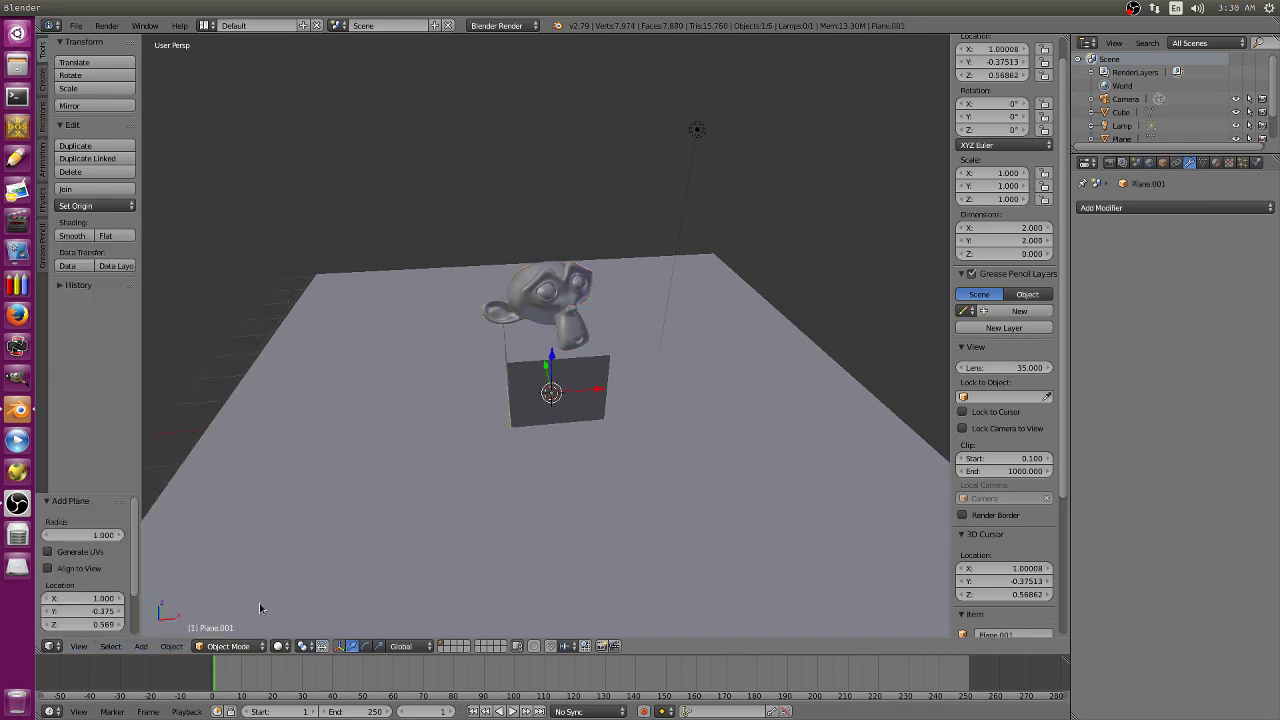
drag(553, 360, 555, 205)
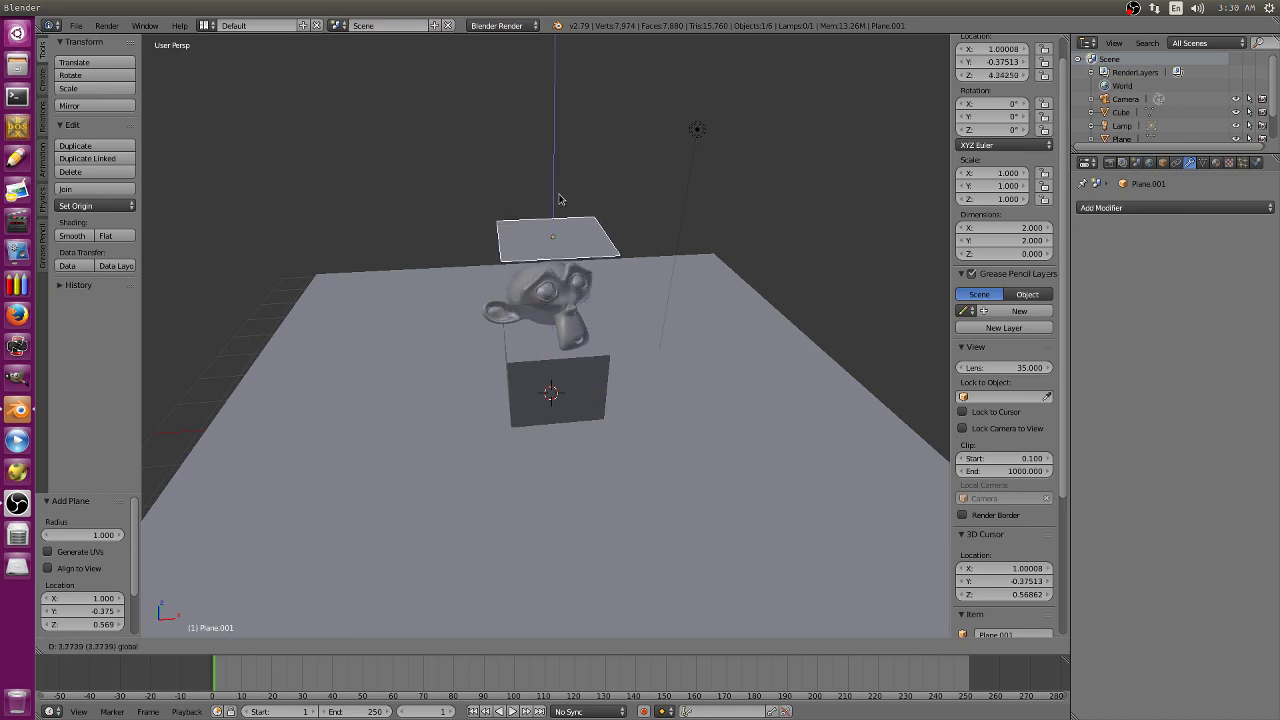
Scale the new plane up to about 2.03 and move it about -5.25 along Y, away from the monkey head.
scroll(621, 275, down, 3)
middle_drag(621, 275, 328, 459)
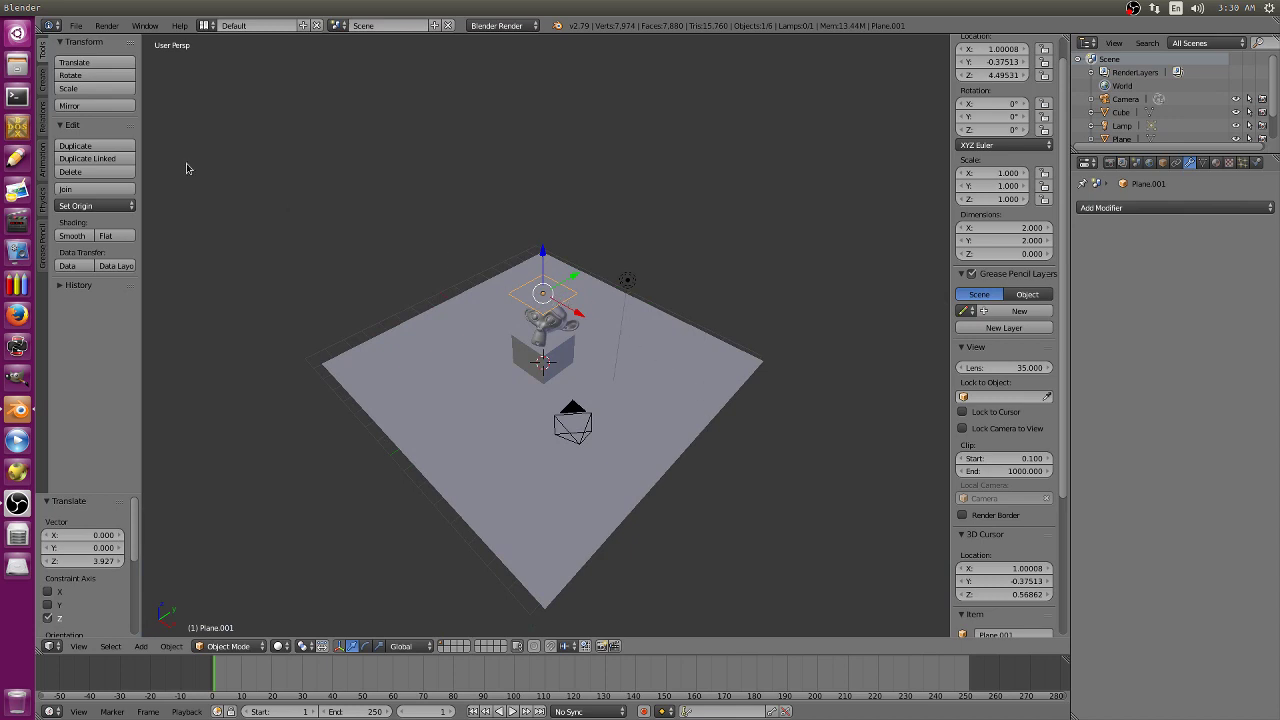
click(95, 88)
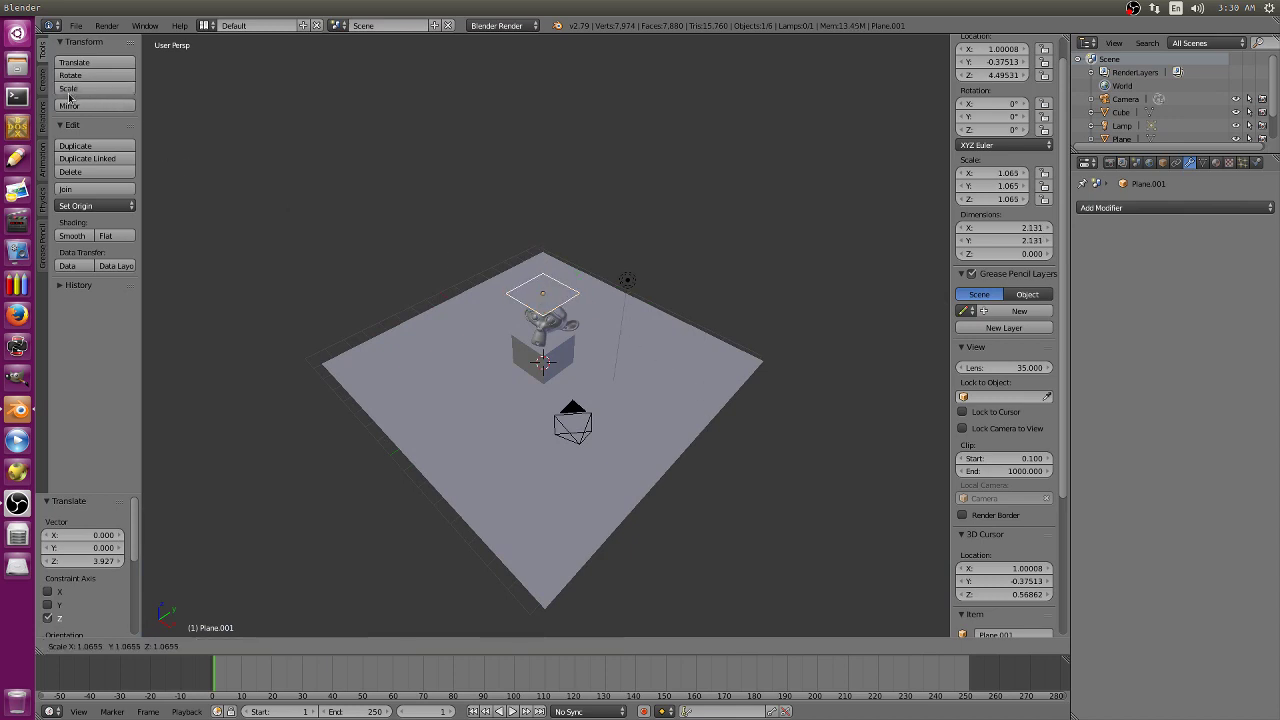
click(592, 249)
drag(575, 281, 560, 350)
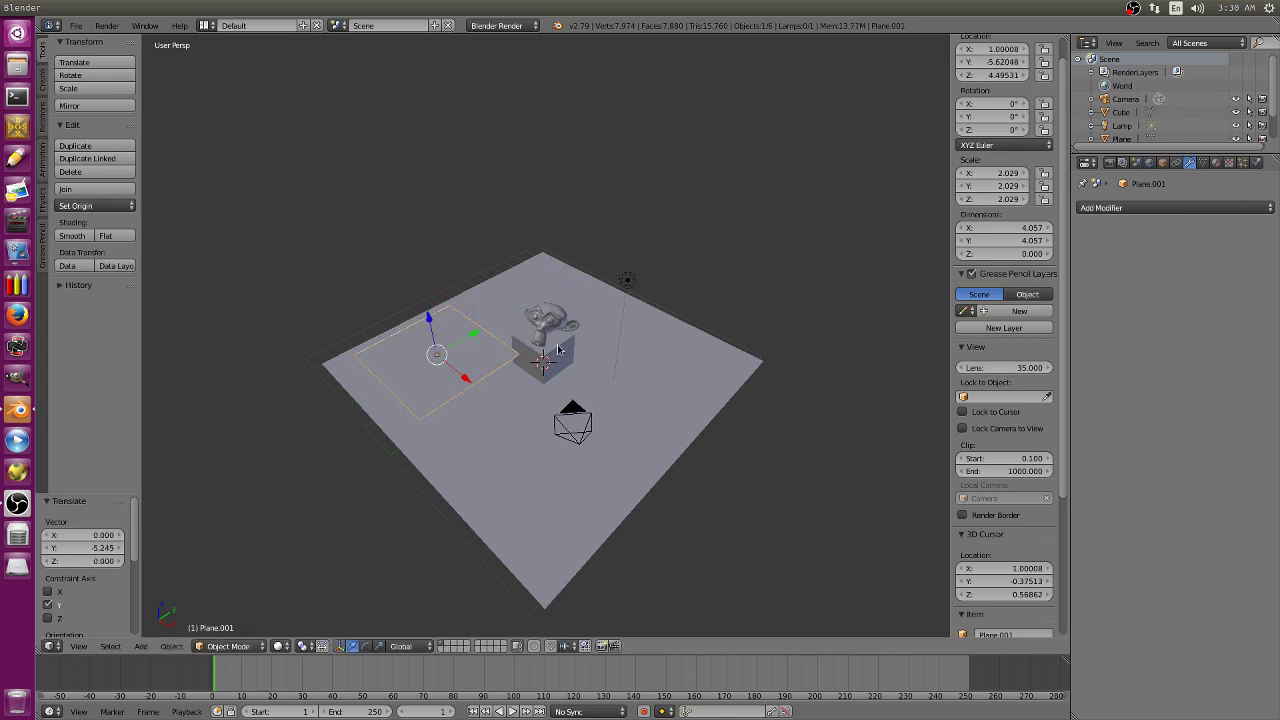
In the right orthographic view, tilt the raised plane to 52° about X and lift it about 1.36 along Z.
key(KP_5)
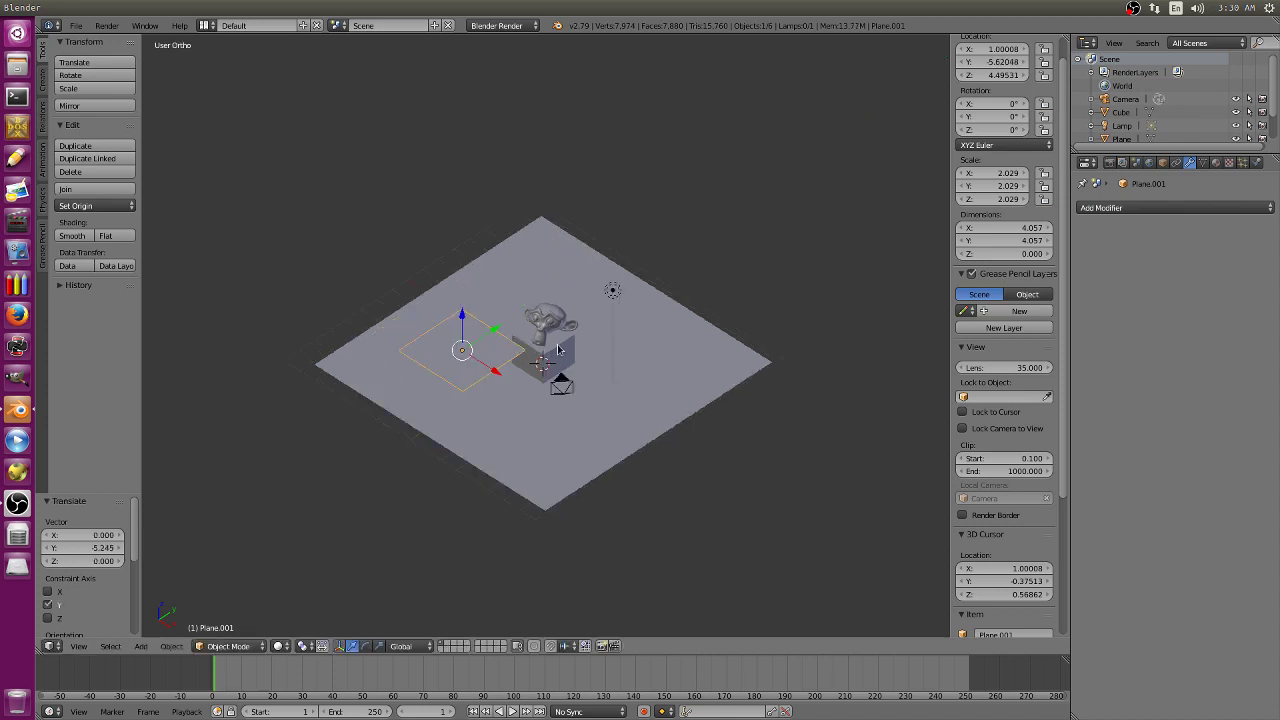
key(KP_3)
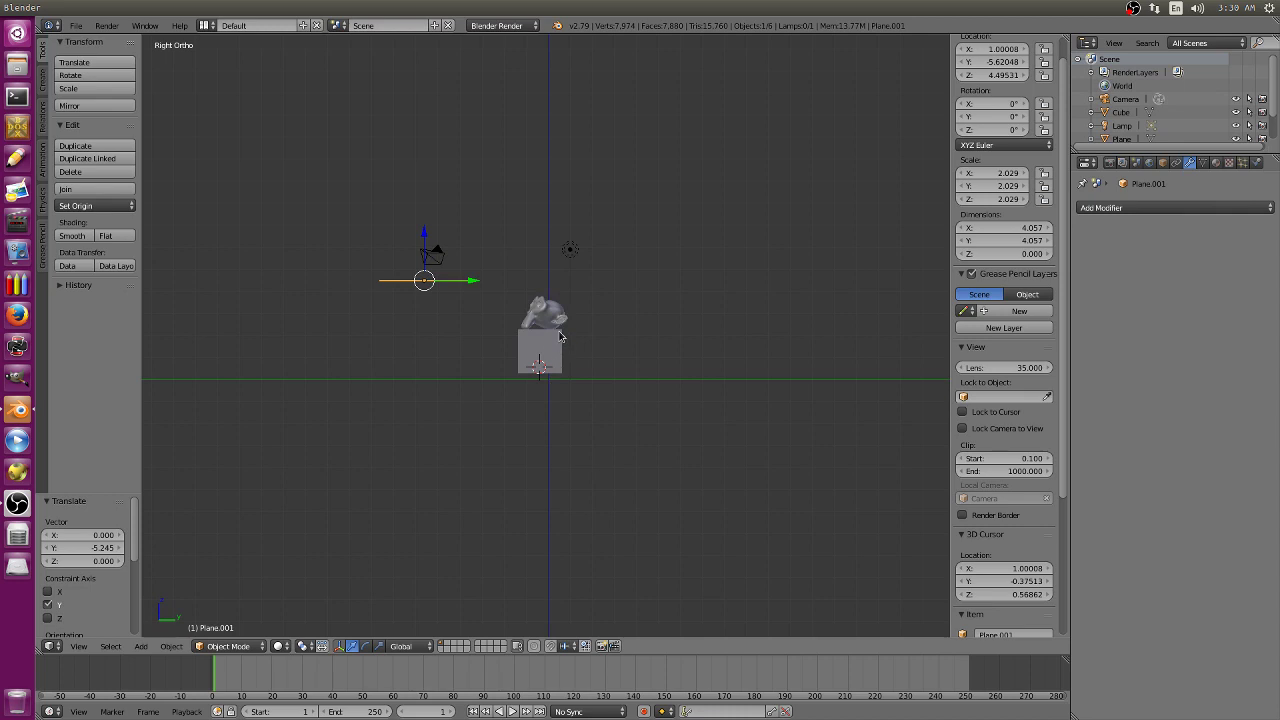
click(86, 77)
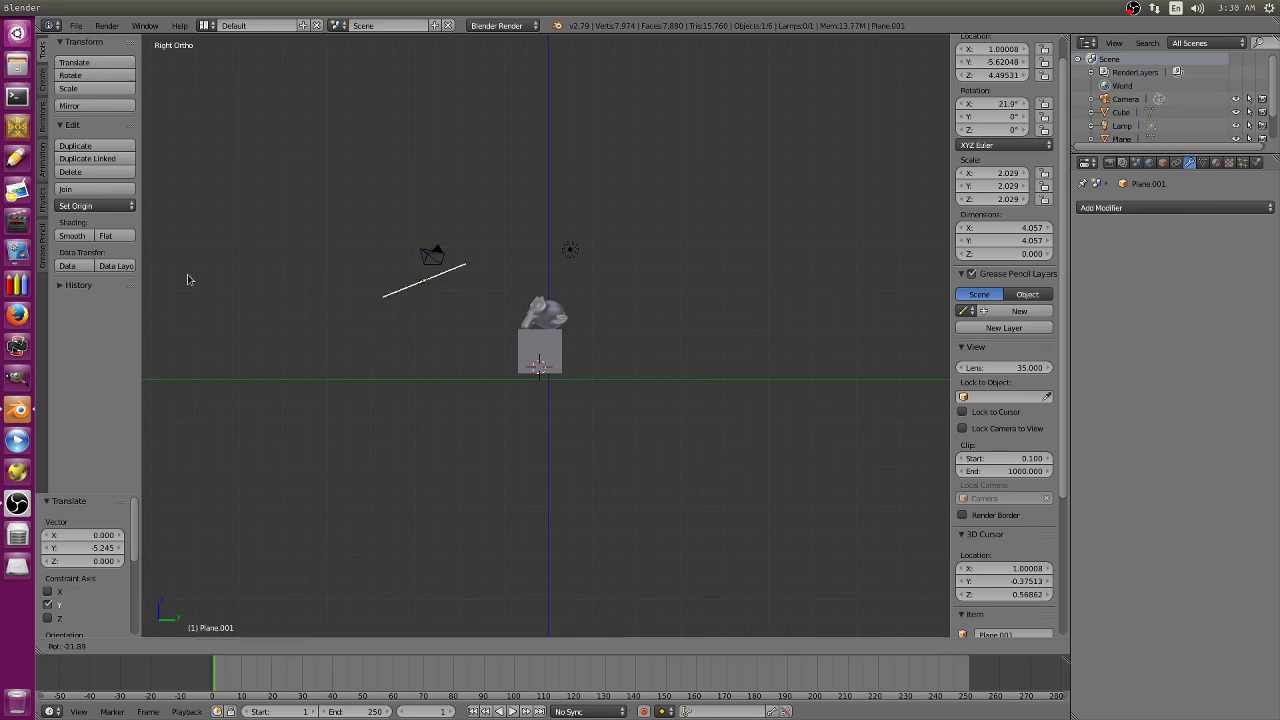
click(281, 334)
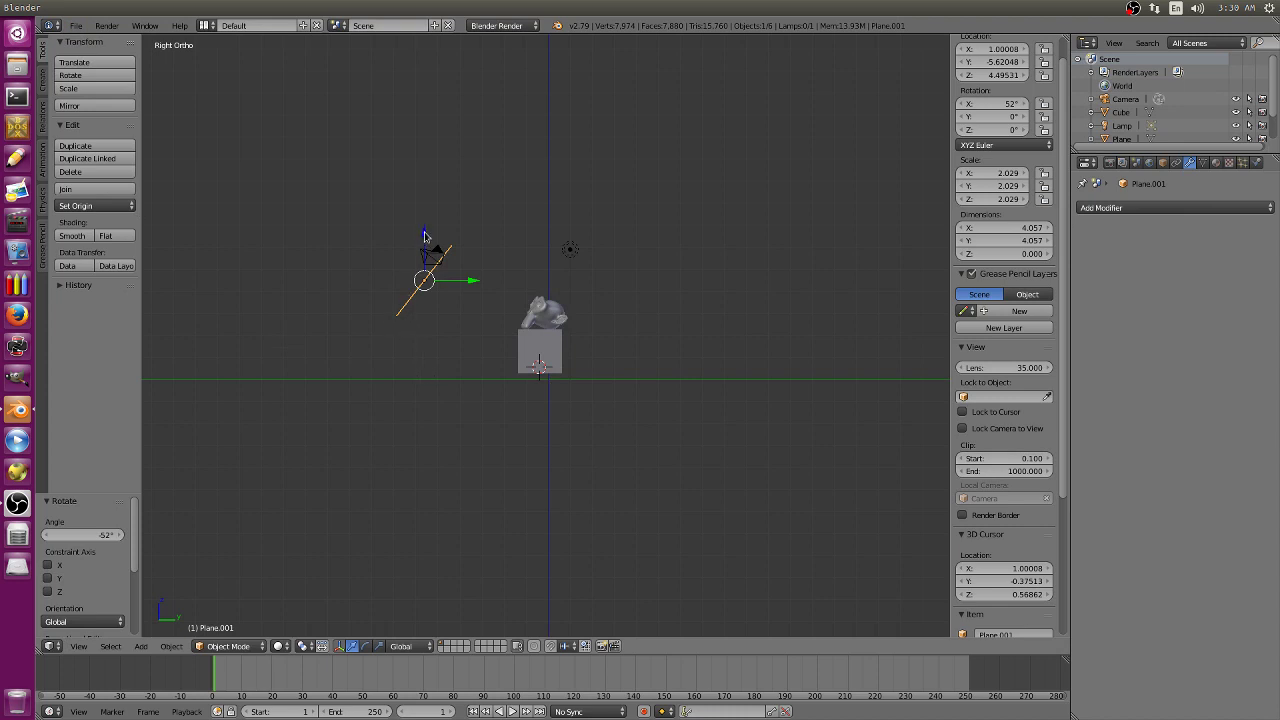
drag(426, 237, 426, 208)
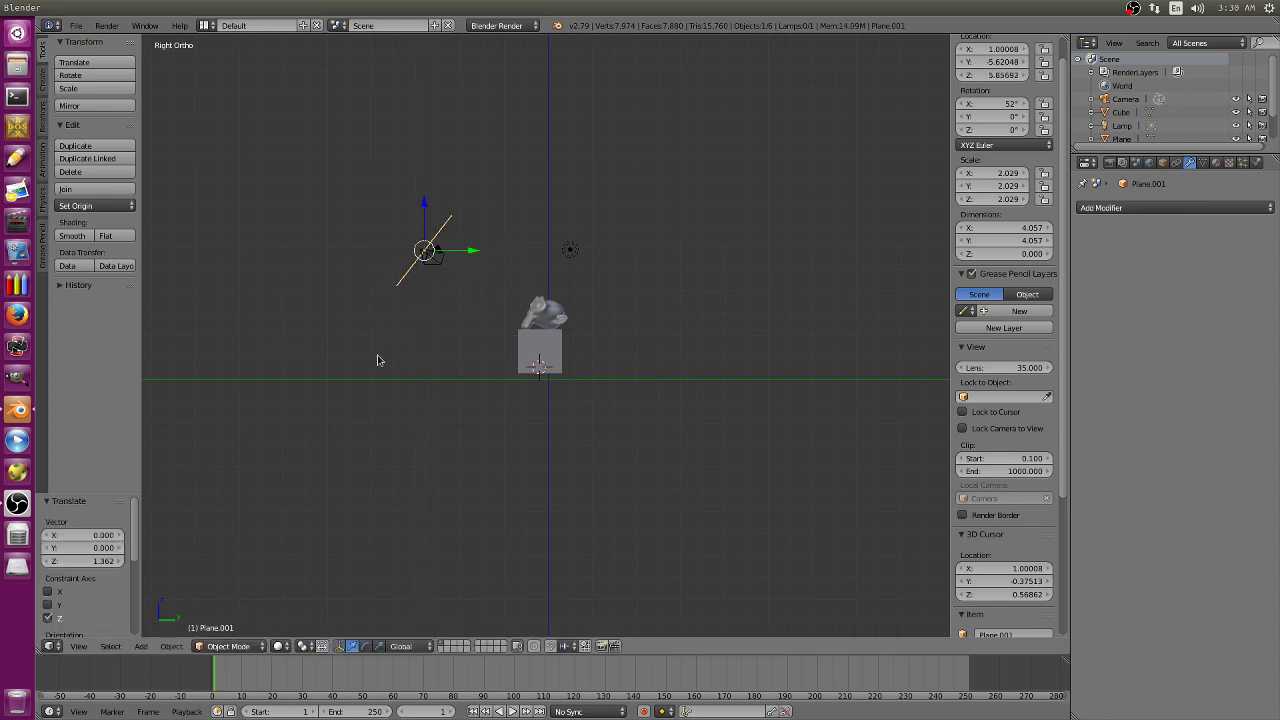
In perspective, copy and paste the tilted plane, and move the copy about 5.68 along X.
key(KP_5)
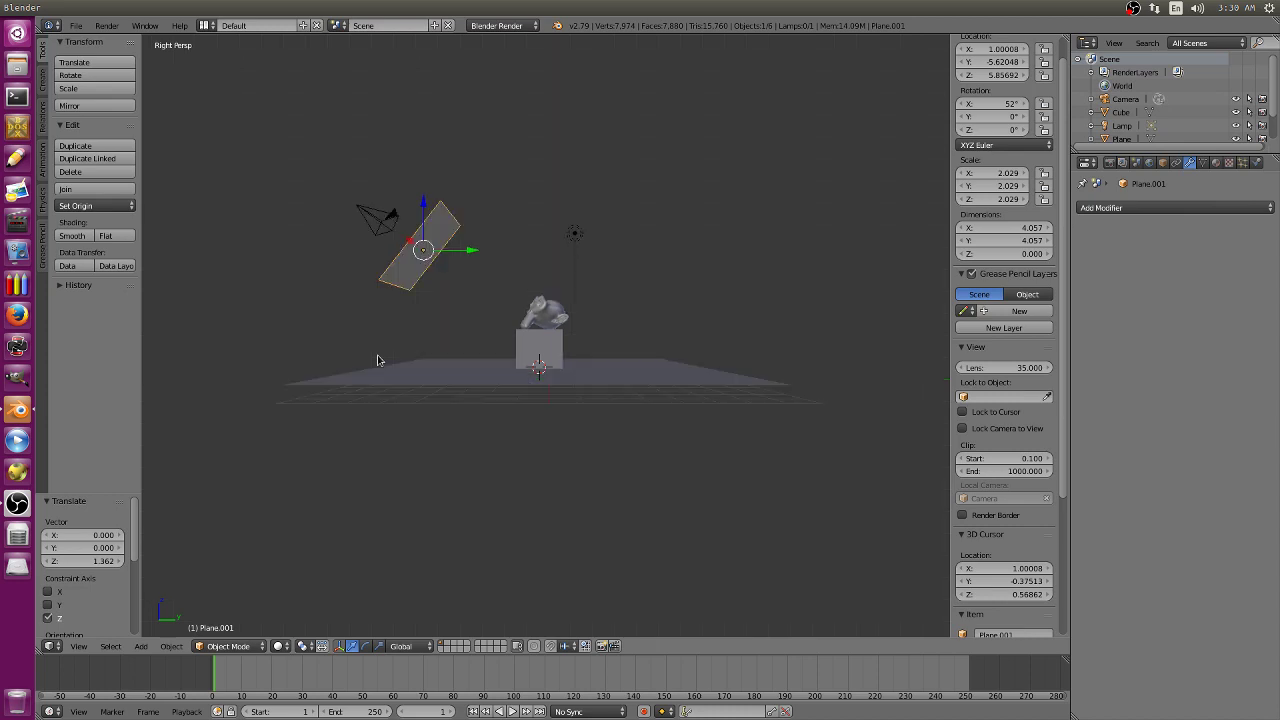
middle_drag(396, 339, 466, 388)
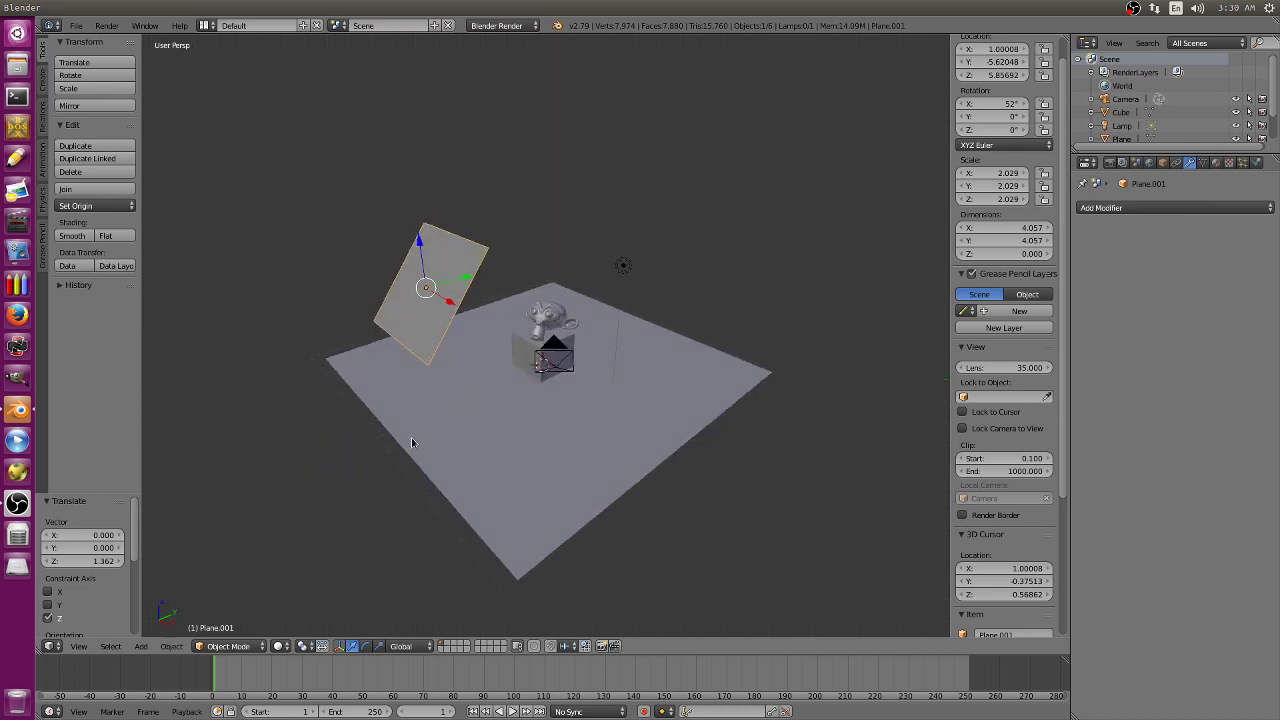
key(ctrl+c)
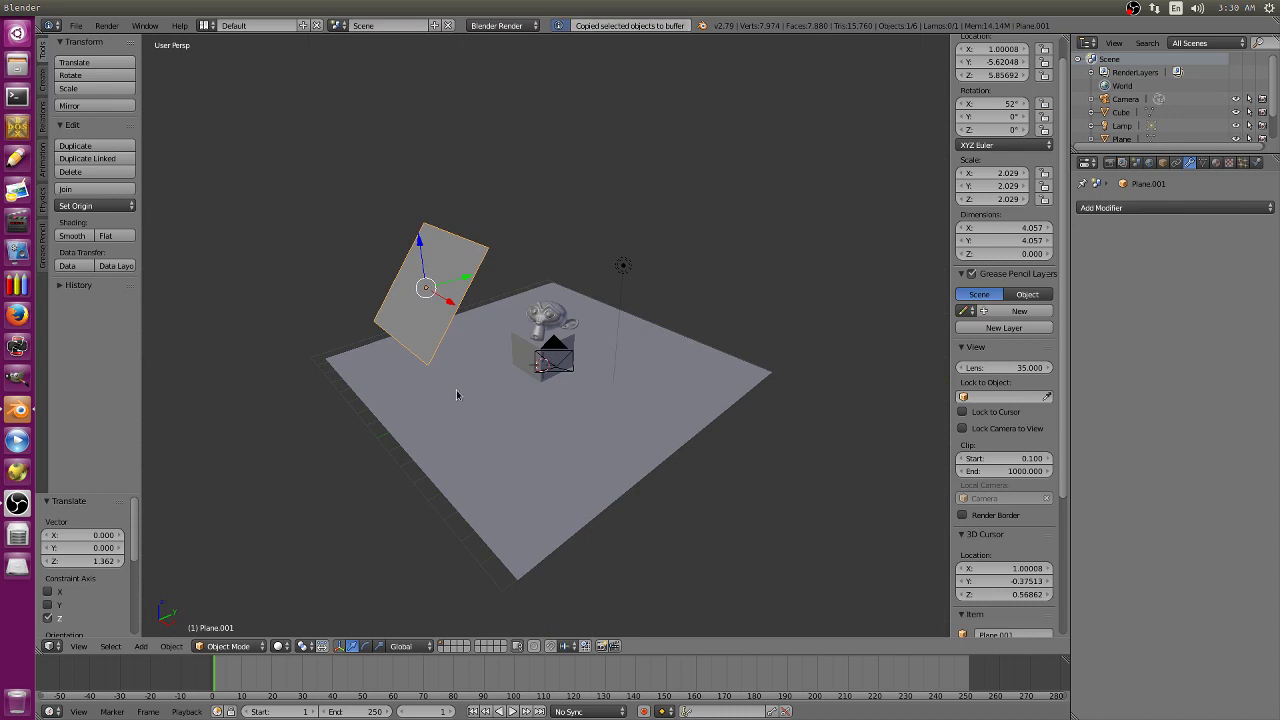
key(ctrl+v)
key(g)
key(x)
click(586, 422)
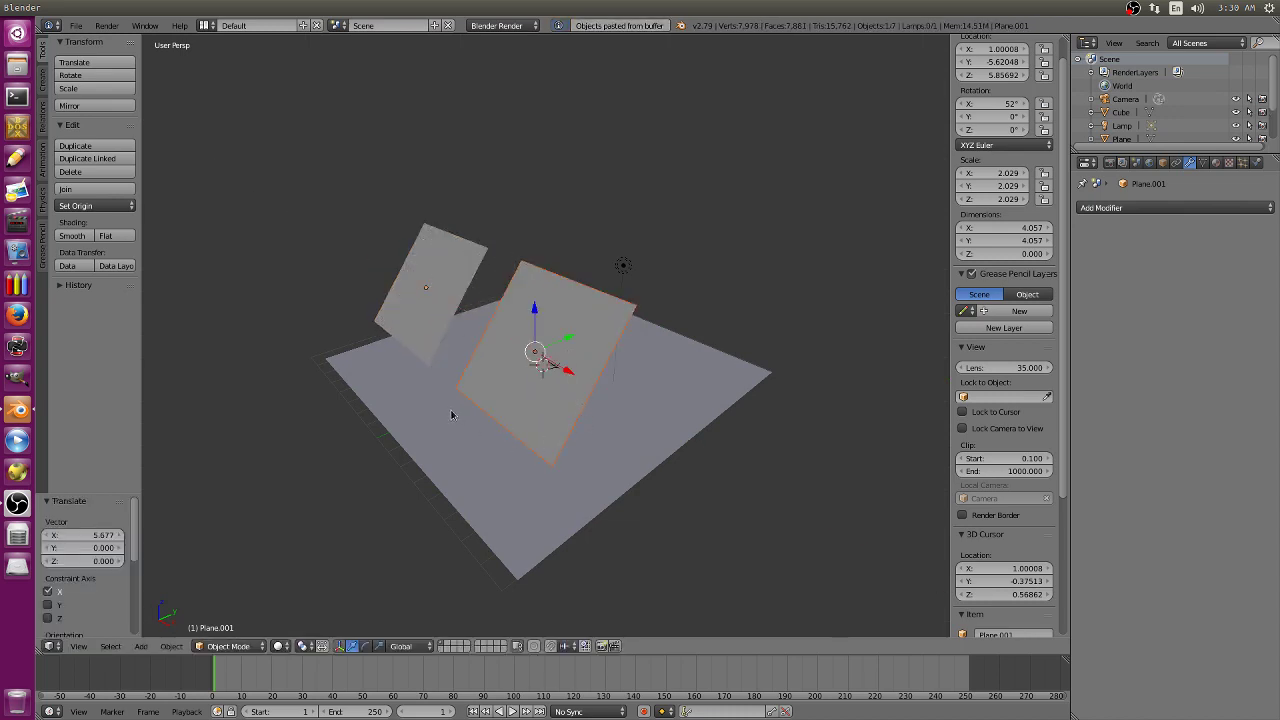
In the top orthographic view, rotate the copied plane by 270°.
key(KP_5)
key(KP_7)
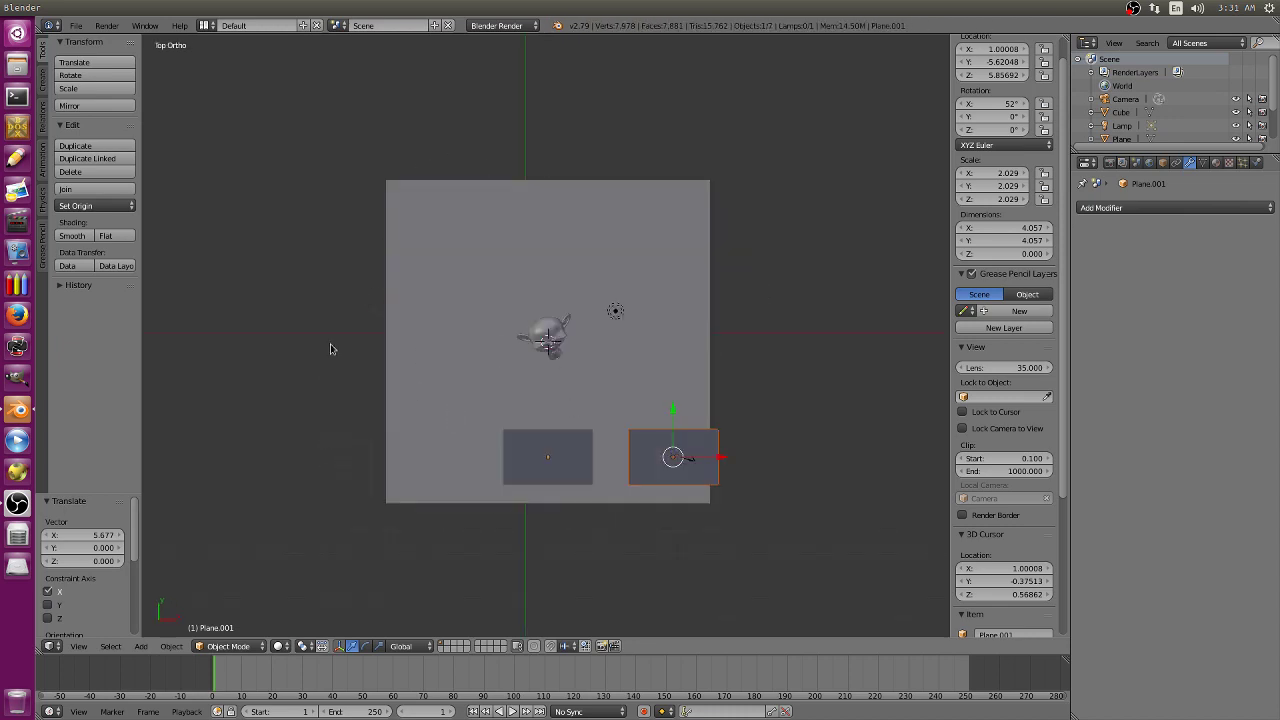
click(107, 78)
text(270)
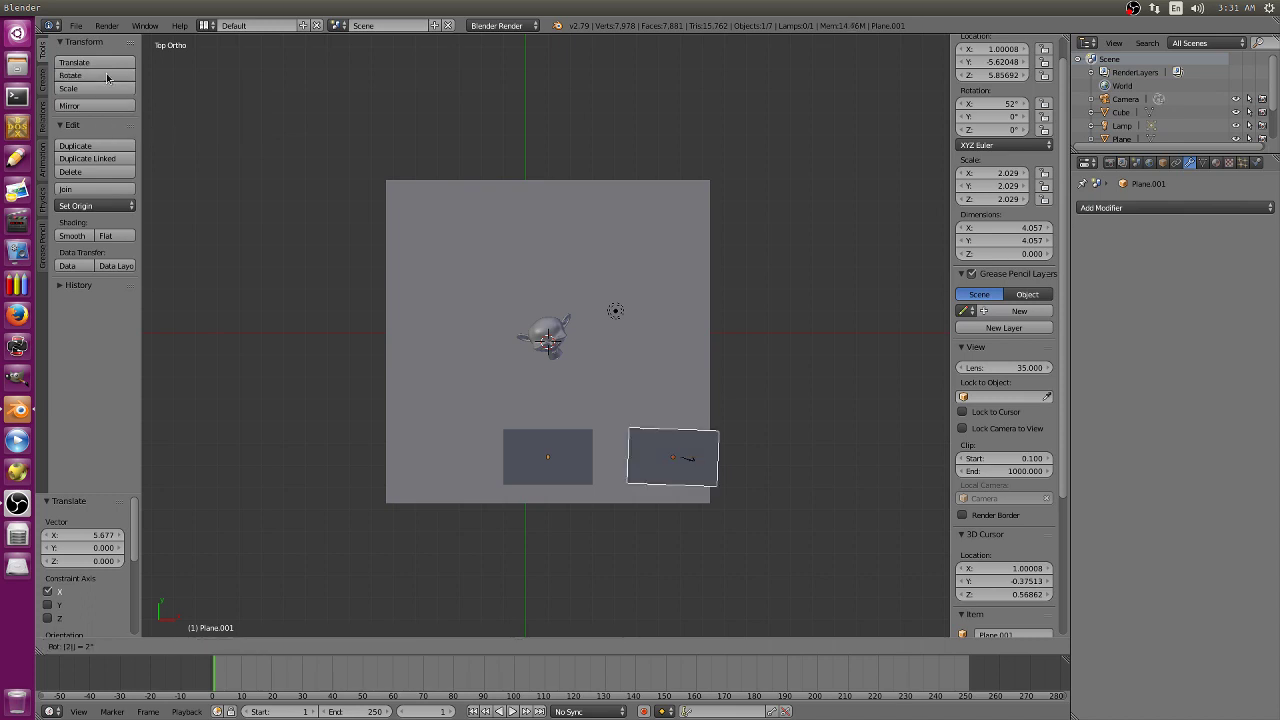
key(Return)
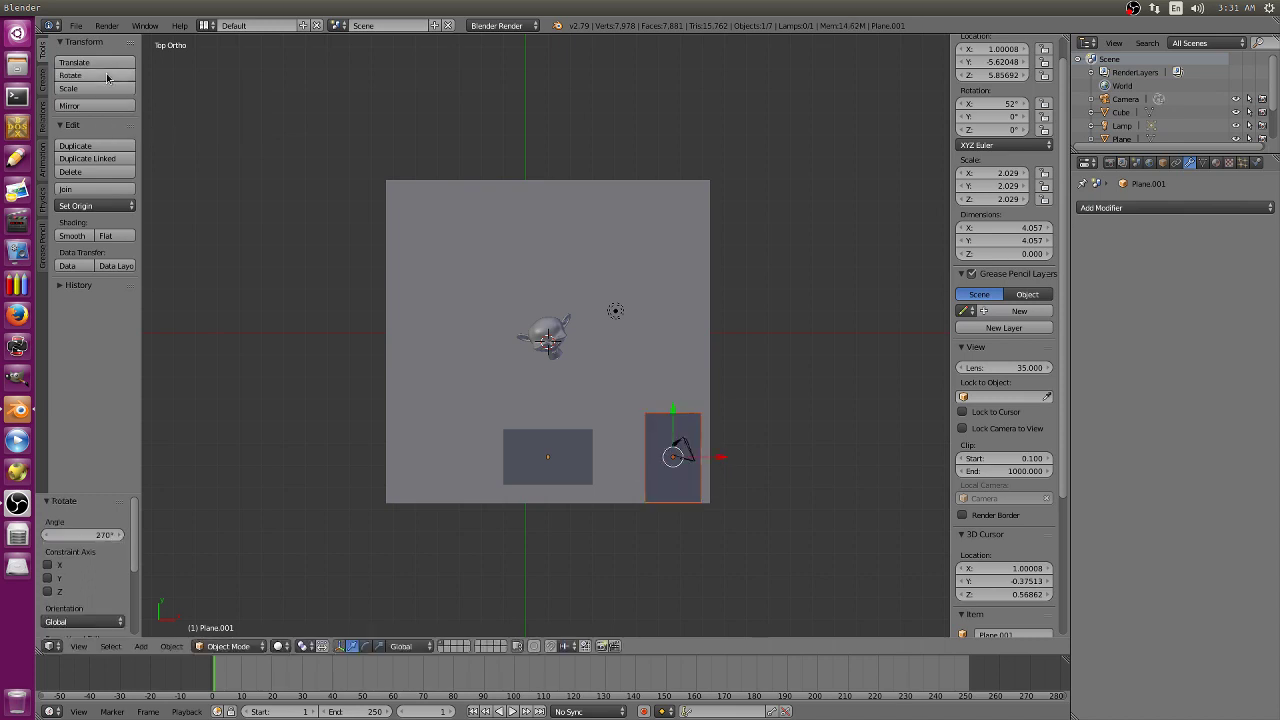
Move the copied tilted plane about 5.99 along Y so it stands beside the monkey head.
drag(682, 422, 673, 292)
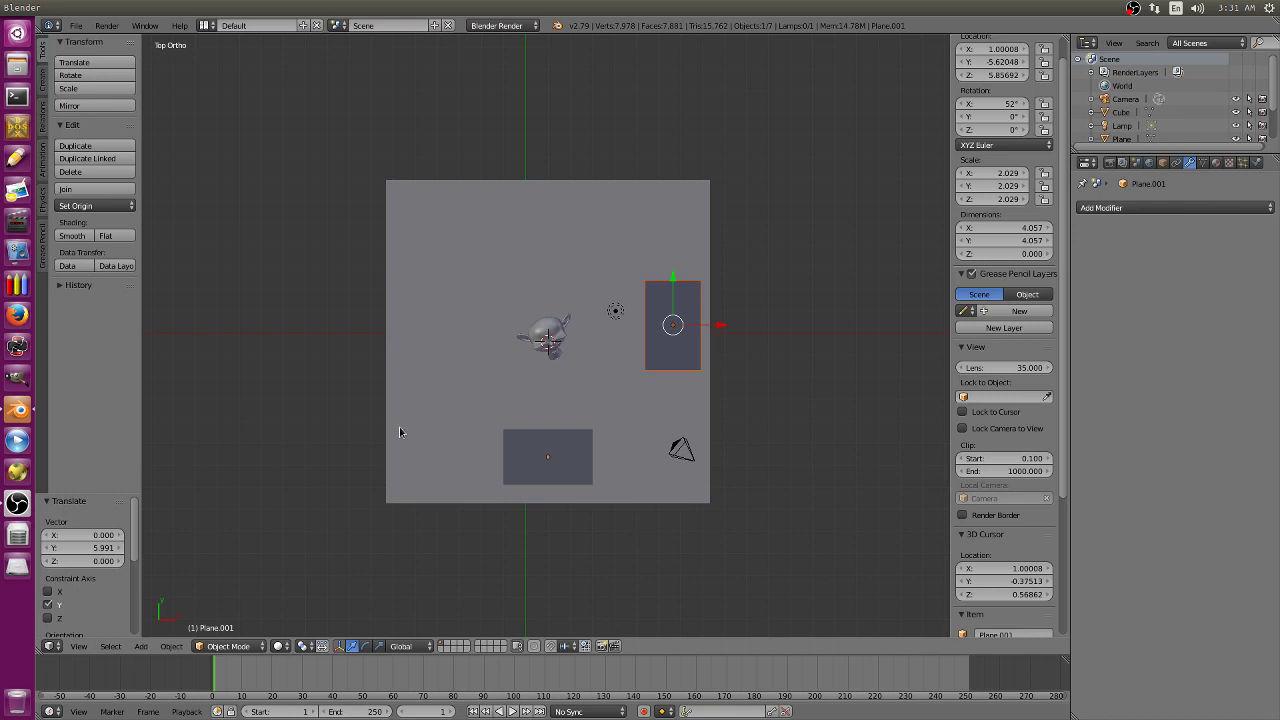
key(KP_5)
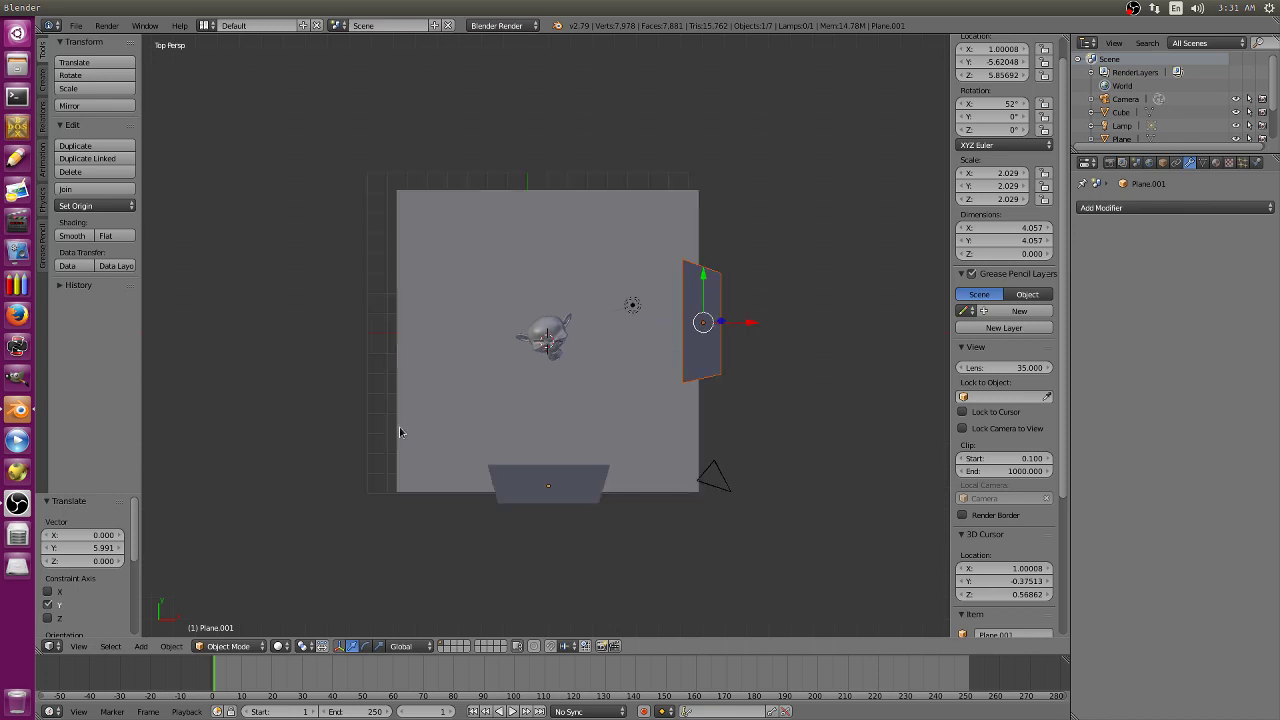
middle_drag(757, 466, 671, 377)
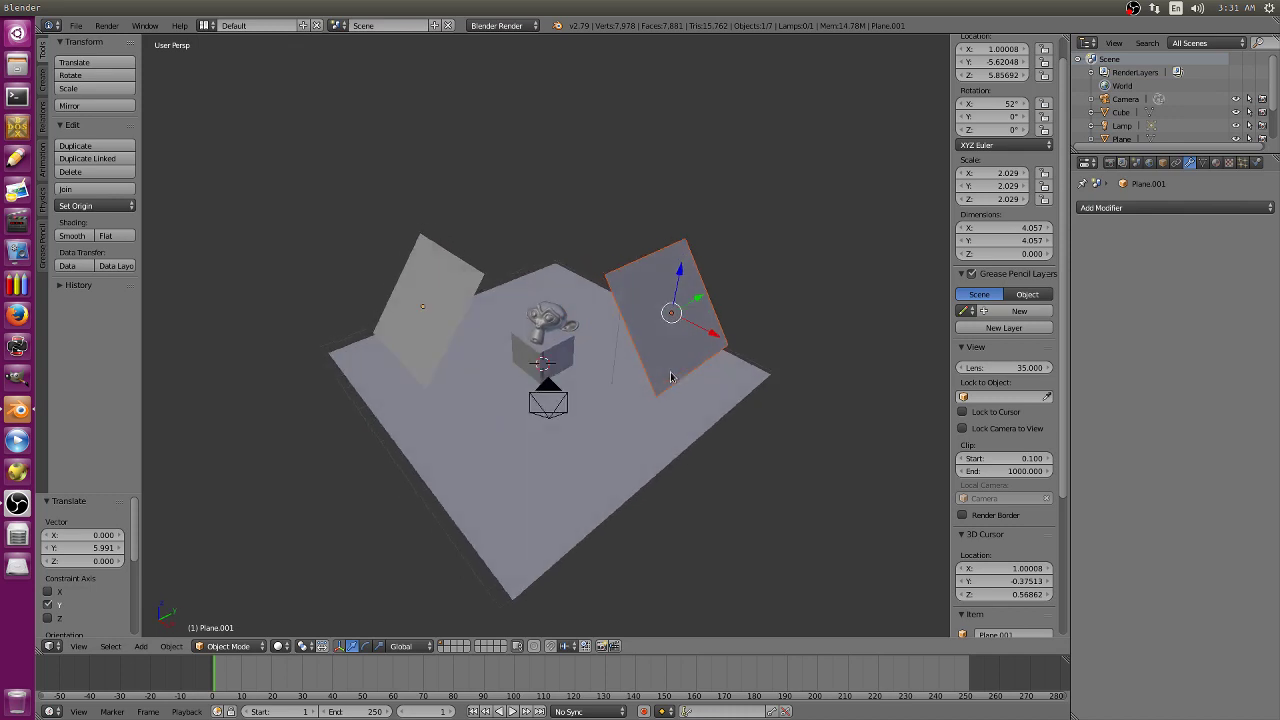
Add a new mesh plane and raise it about 7.12 along Z above the monkey head.
click(141, 646)
mouse_move(207, 634)
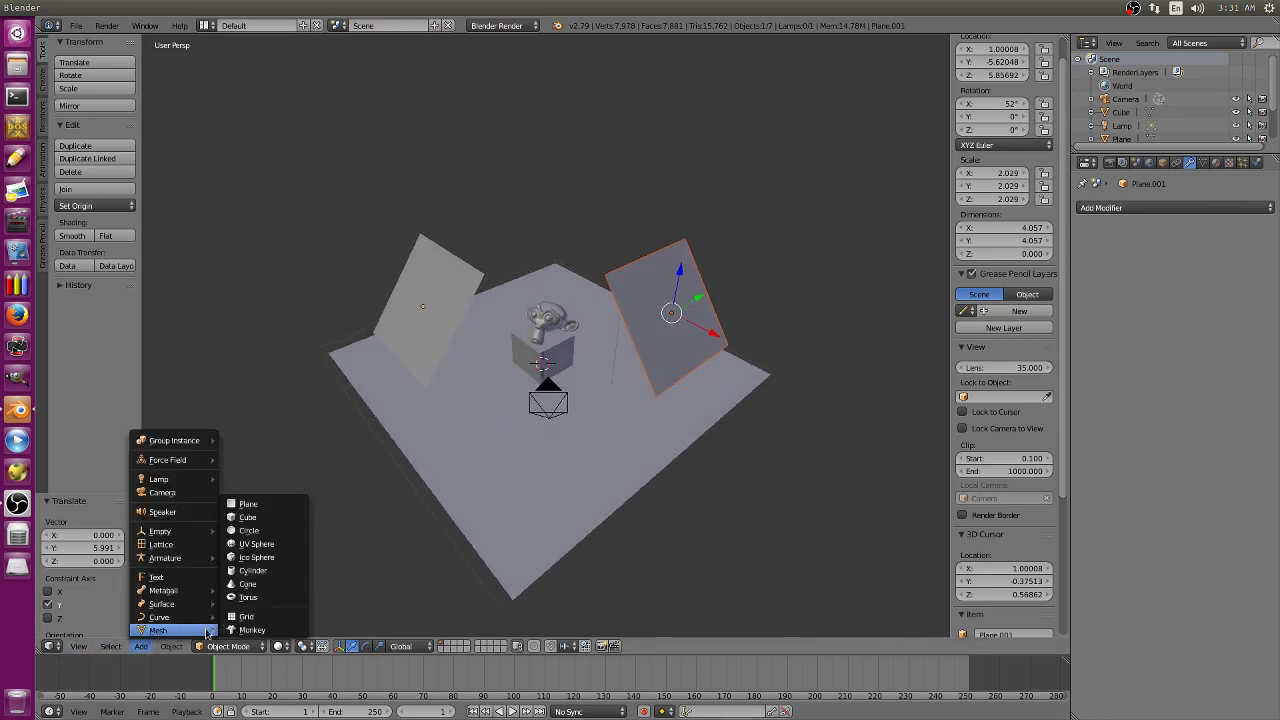
click(246, 504)
drag(537, 320, 540, 174)
middle_drag(533, 237, 634, 263)
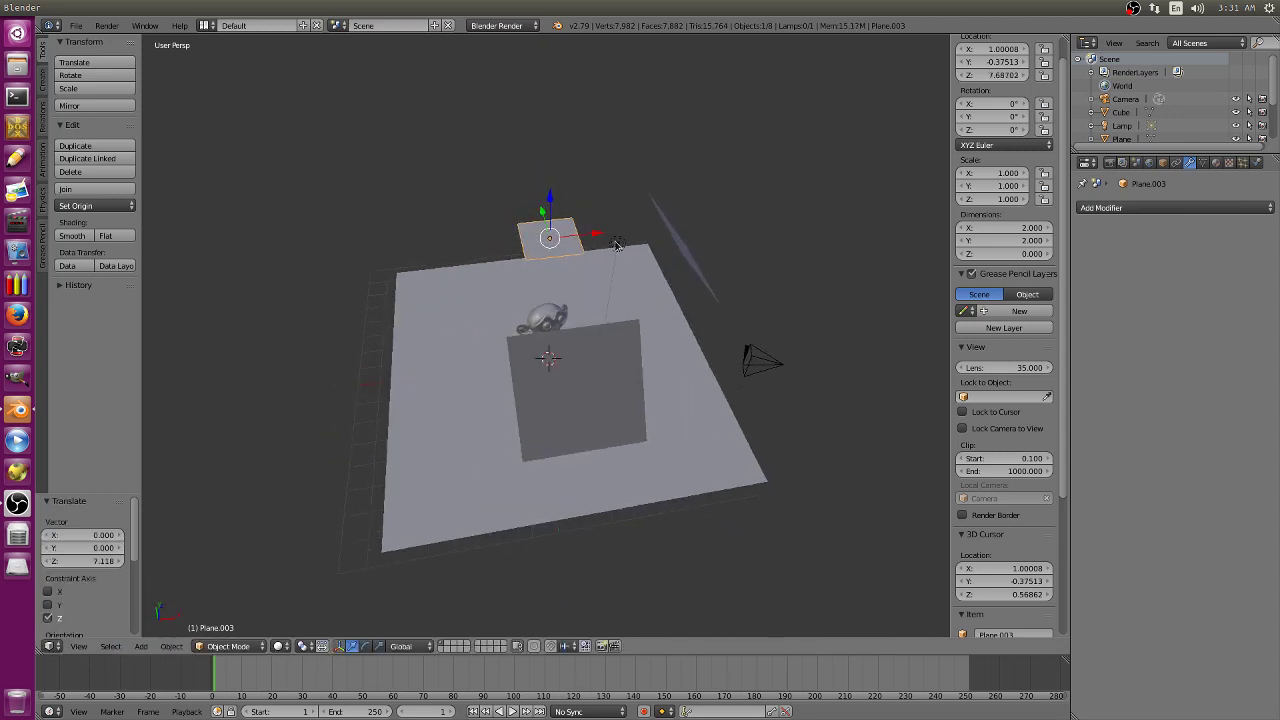
Scale the overhead plane to about 1.94 and move it about -2.48 along X and 2.52 along Y.
click(124, 89)
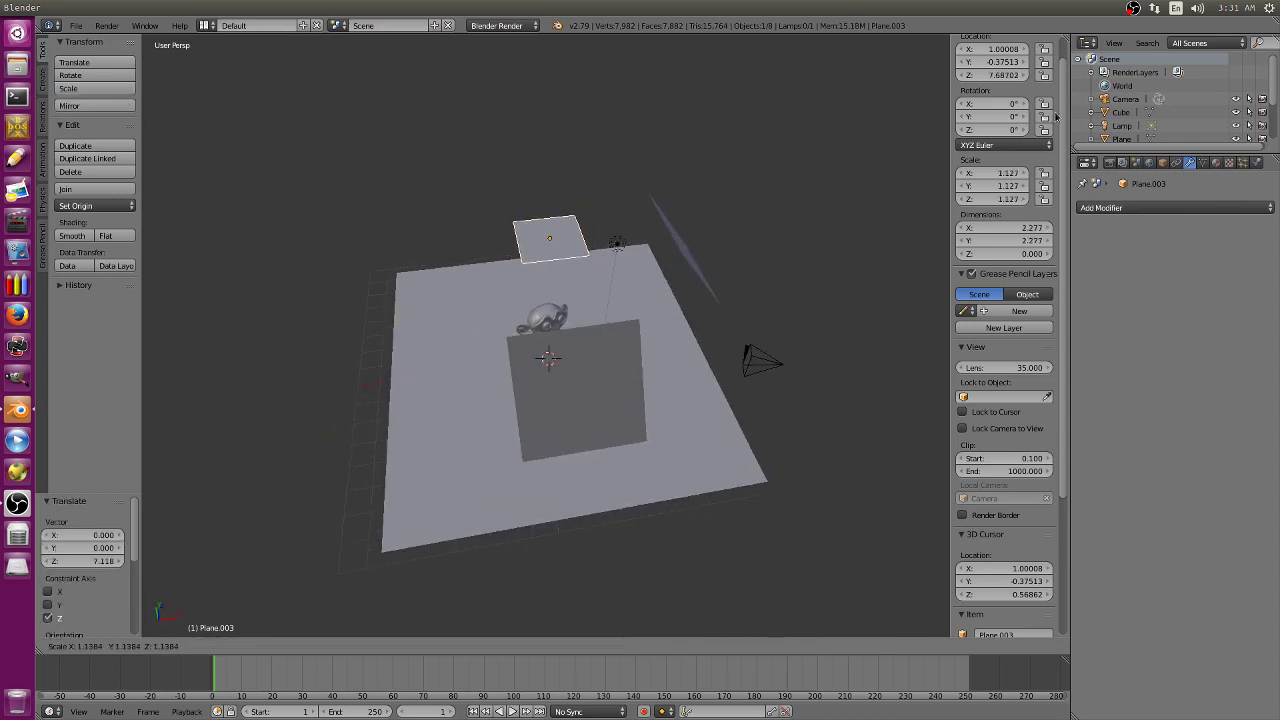
click(693, 173)
drag(598, 237, 478, 223)
middle_drag(478, 223, 505, 236)
drag(540, 190, 567, 190)
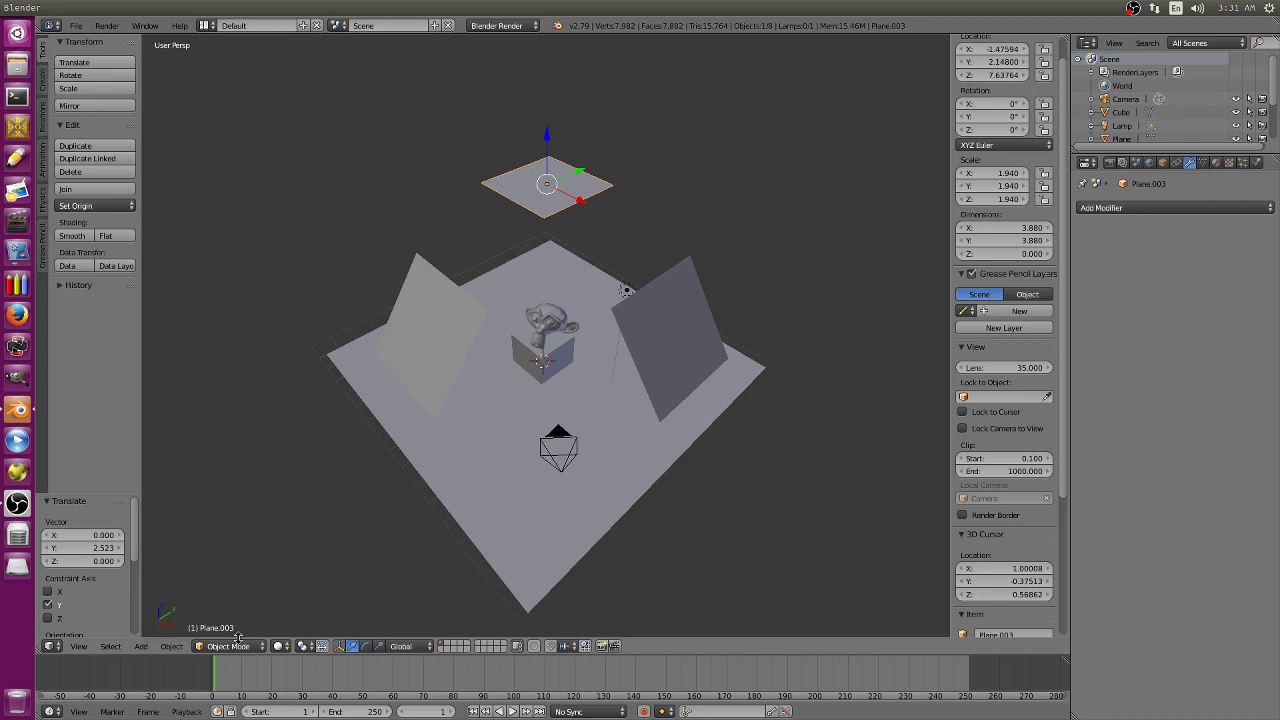
Look through the camera and preview the scene with Rendered viewport shading.
click(80, 646)
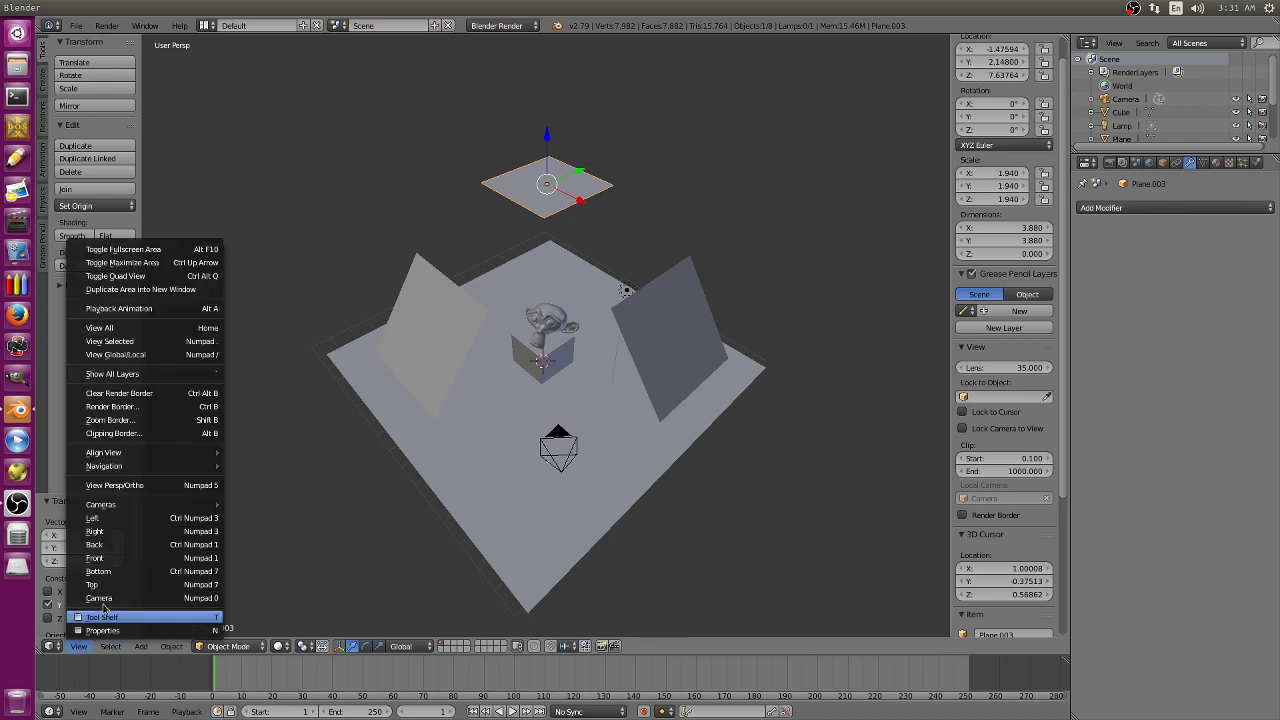
click(115, 599)
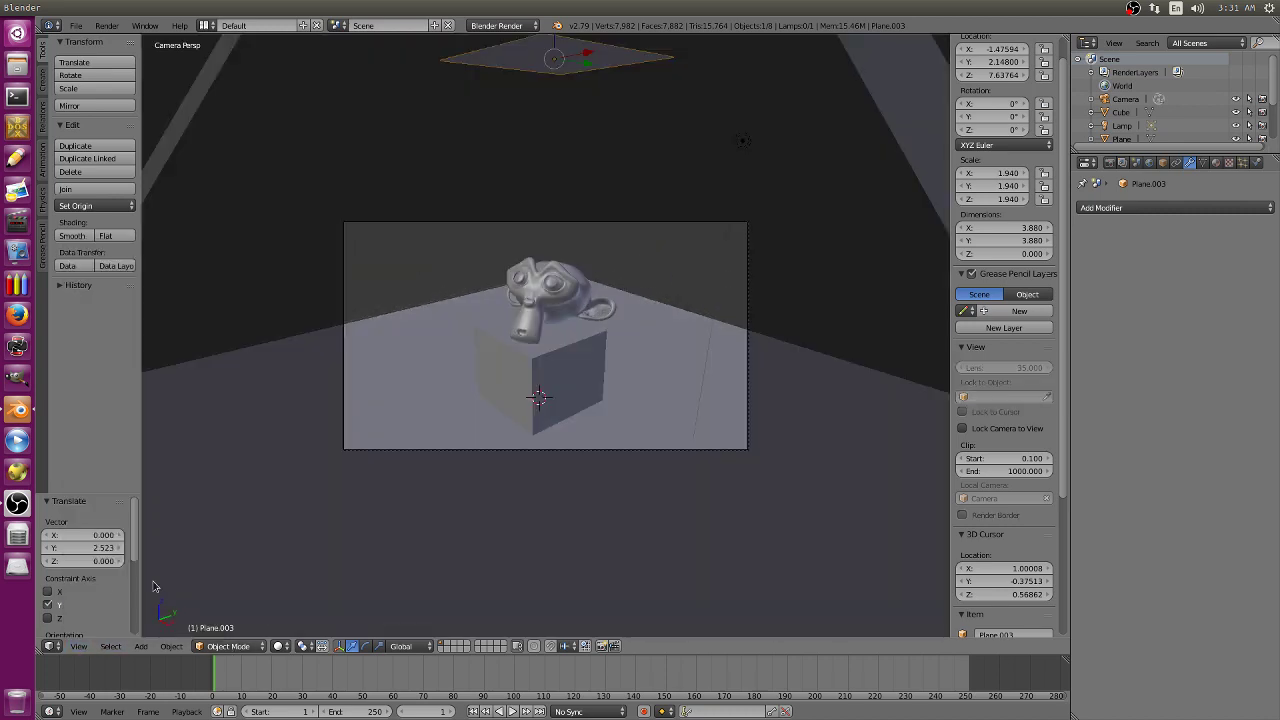
click(280, 647)
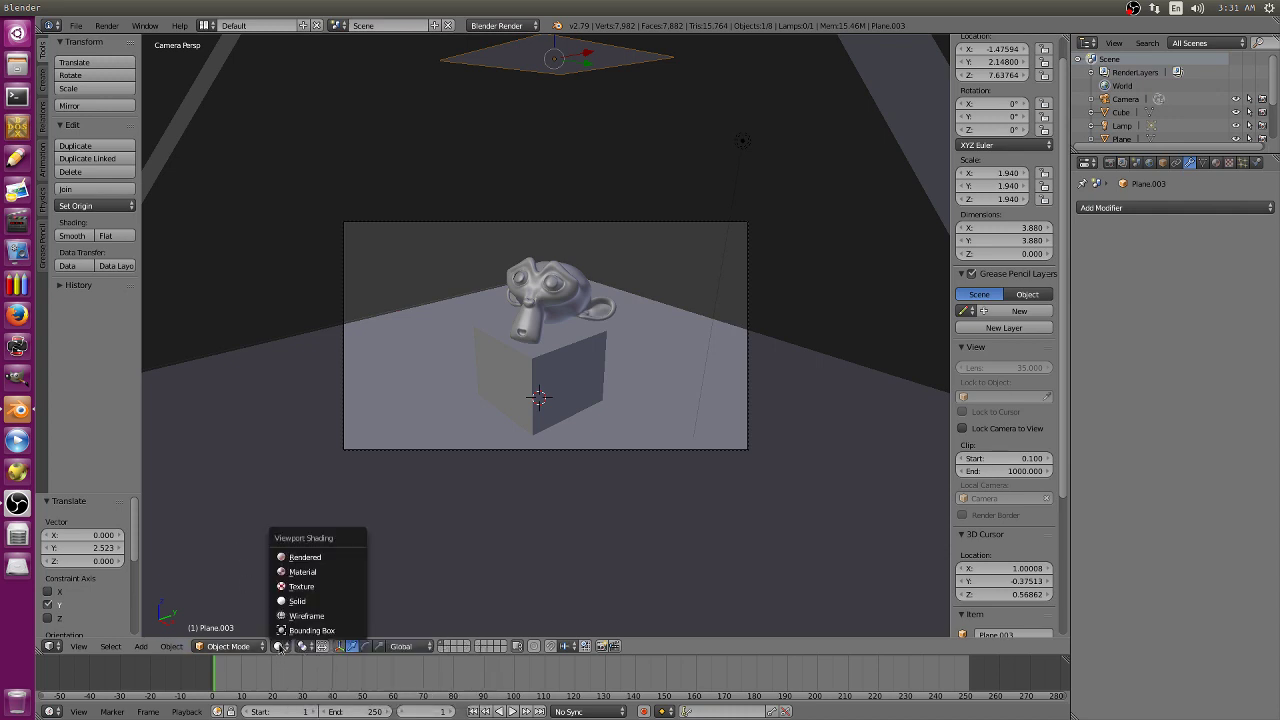
click(338, 557)
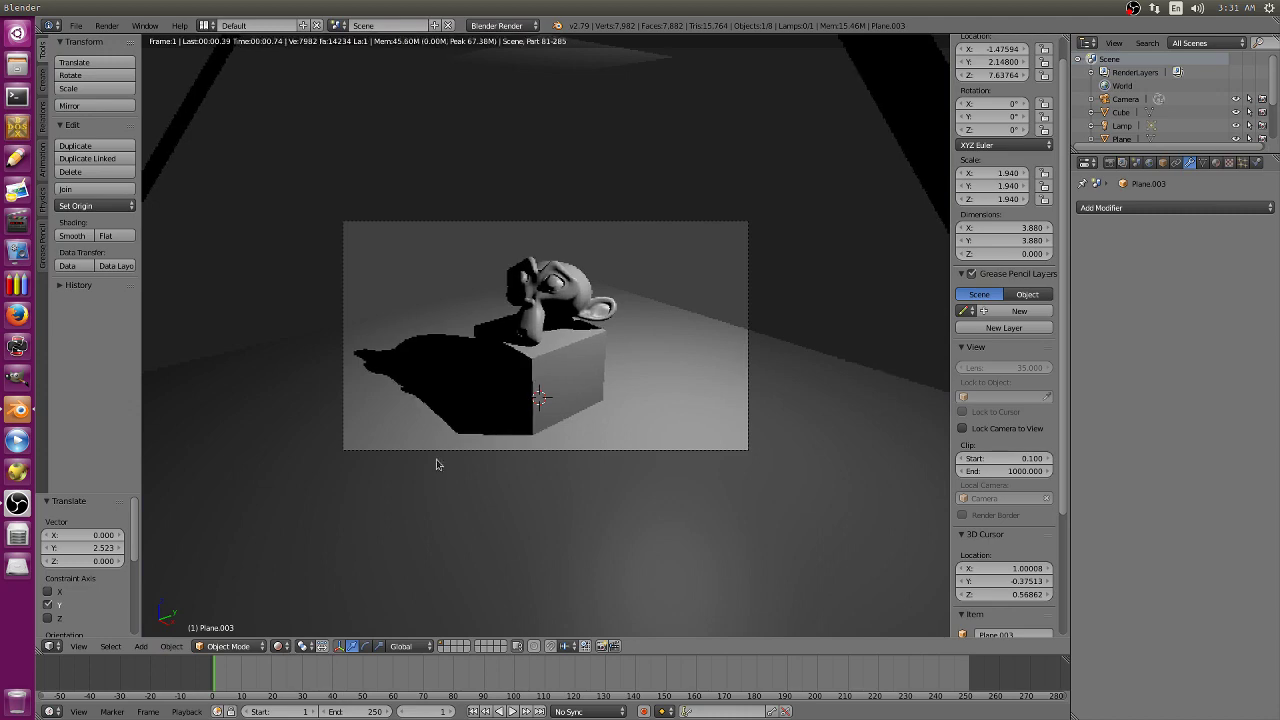
Switch the render engine to Cycles Render and return the viewport to Solid shading.
click(493, 27)
click(503, 86)
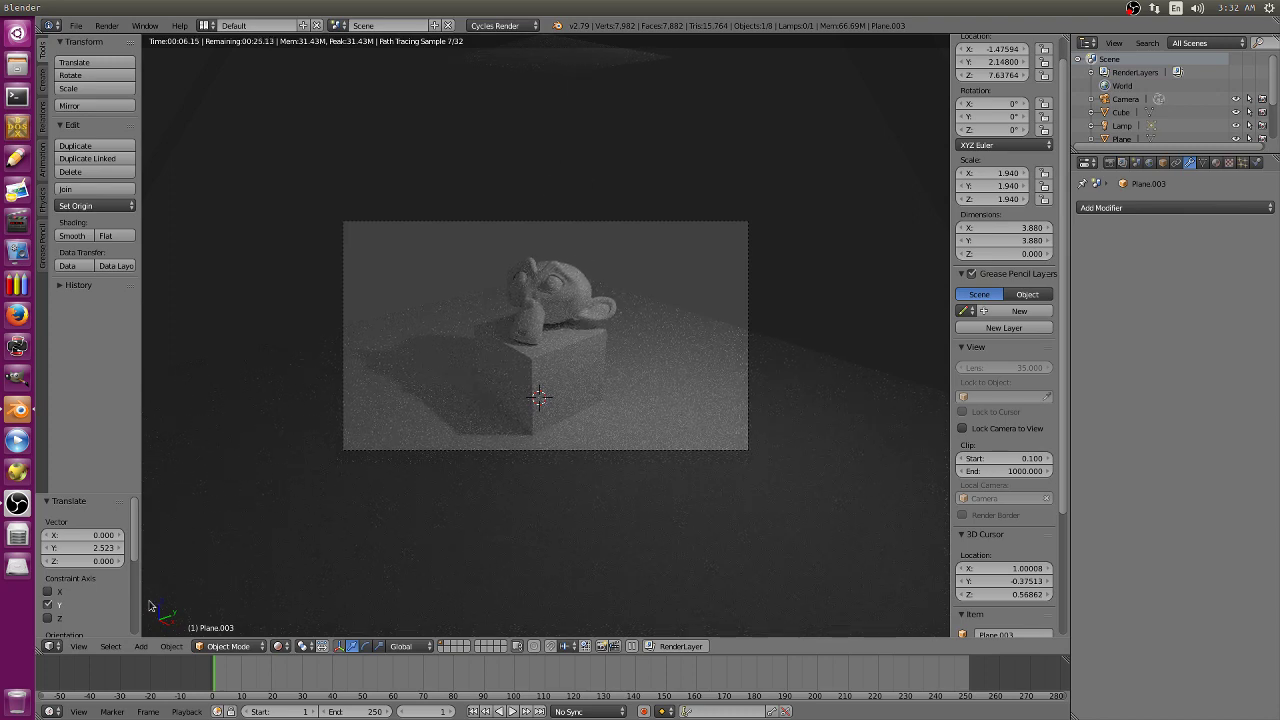
click(278, 645)
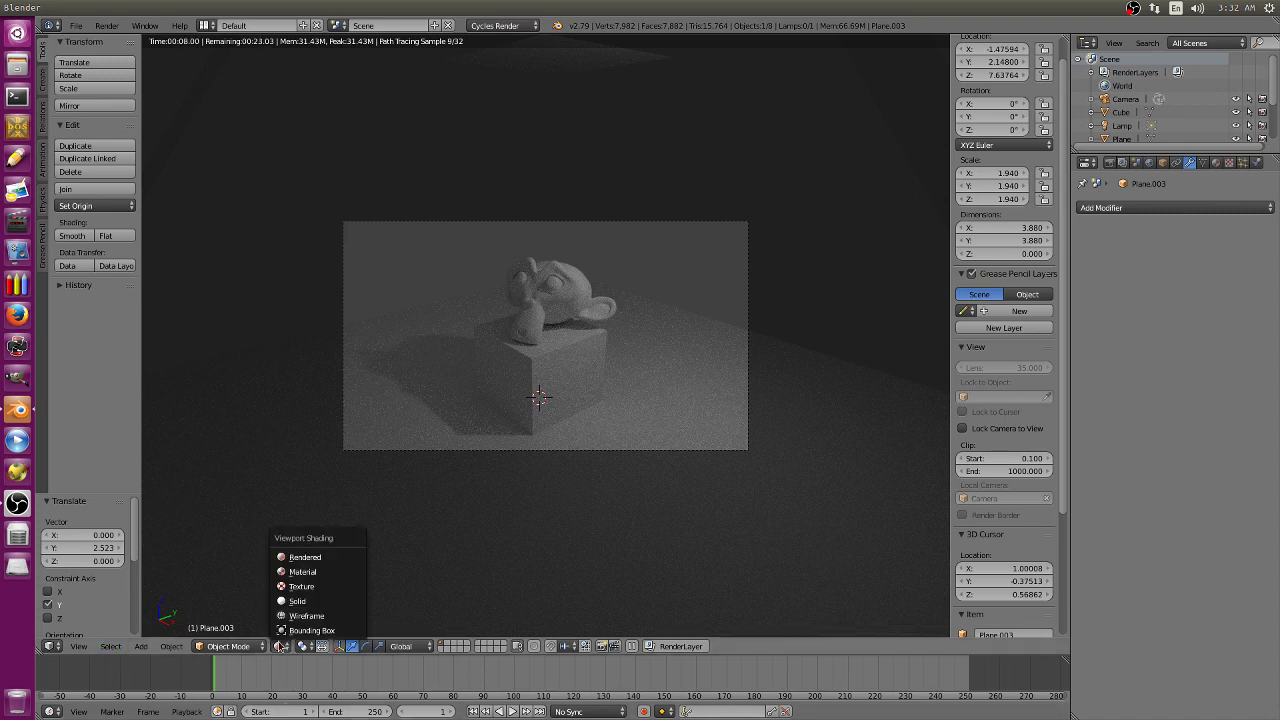
click(298, 604)
Leave the camera view, select the large floor plane and give it a new material.
click(77, 646)
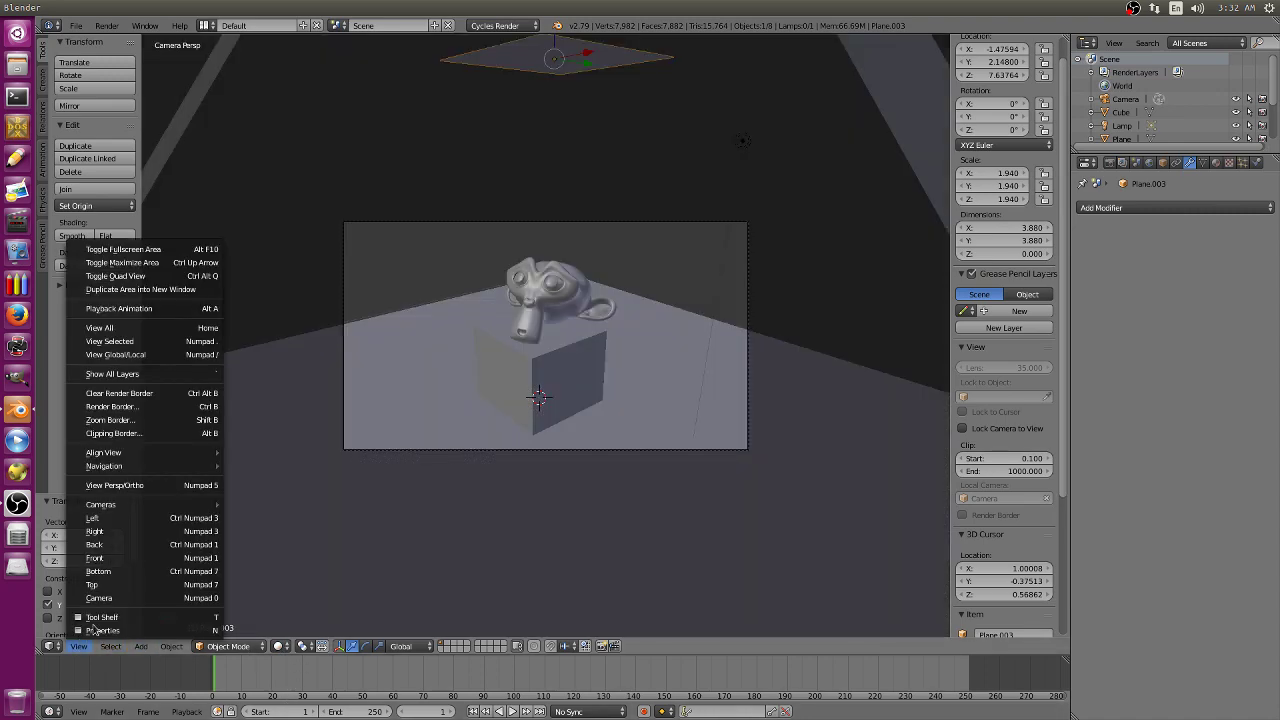
click(110, 556)
middle_drag(559, 345, 501, 386)
right_click(502, 462)
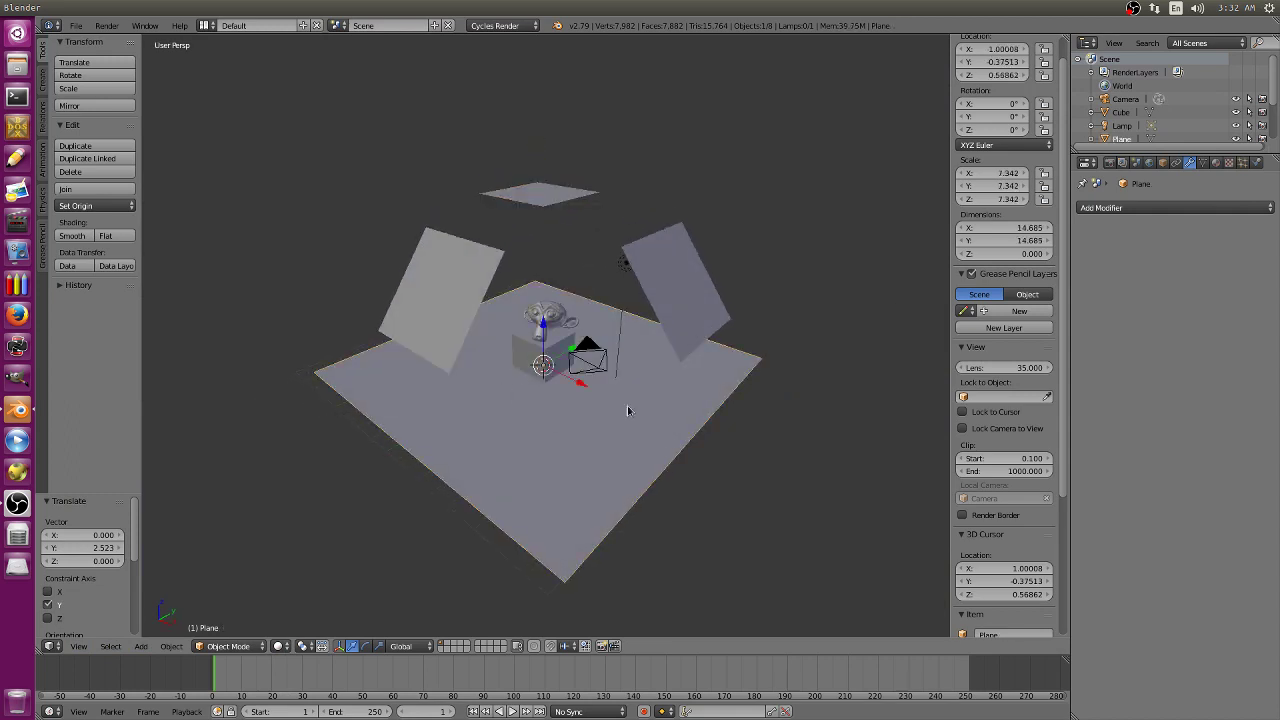
click(1218, 168)
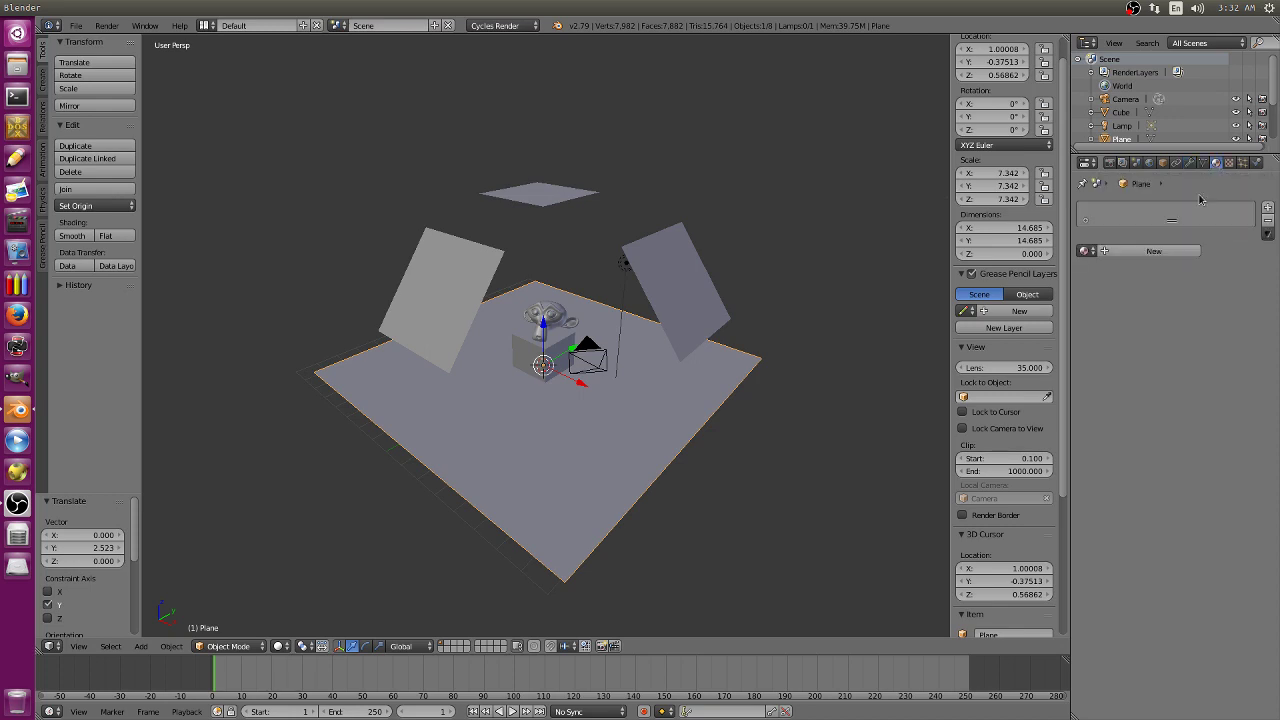
click(1145, 252)
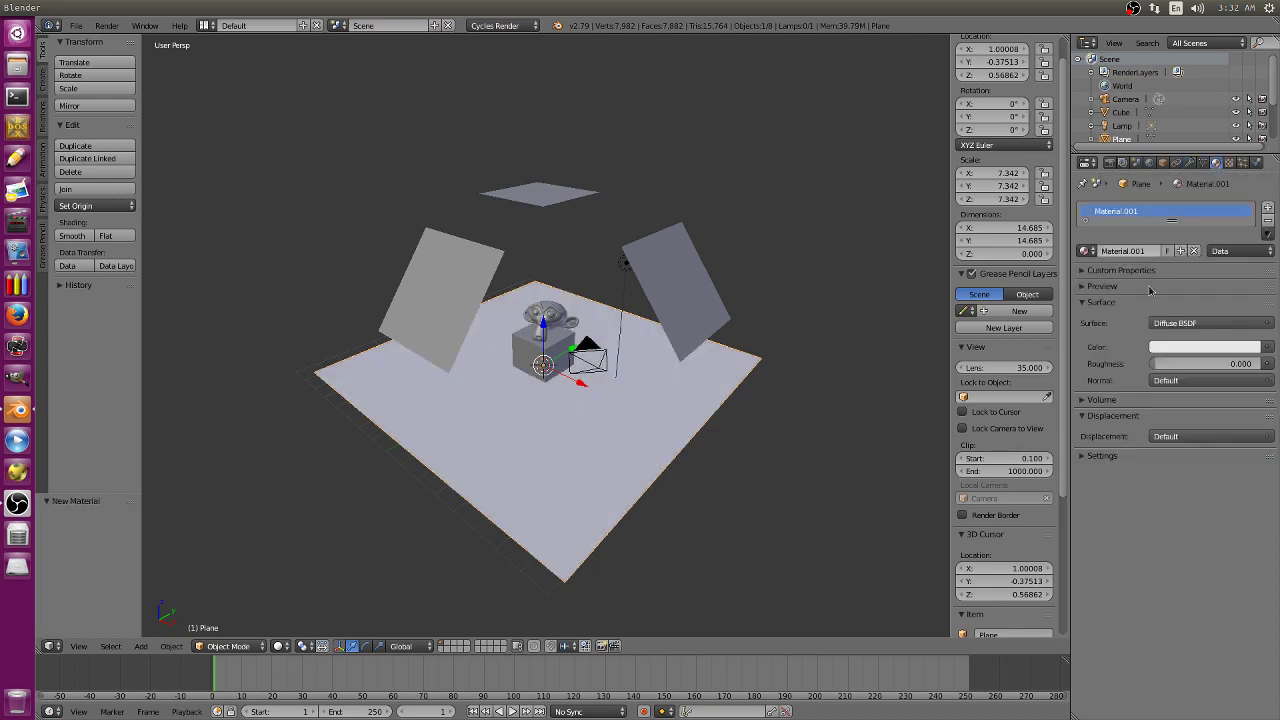
Darken the floor material's diffuse color and set its red value to 0.4.
click(1178, 353)
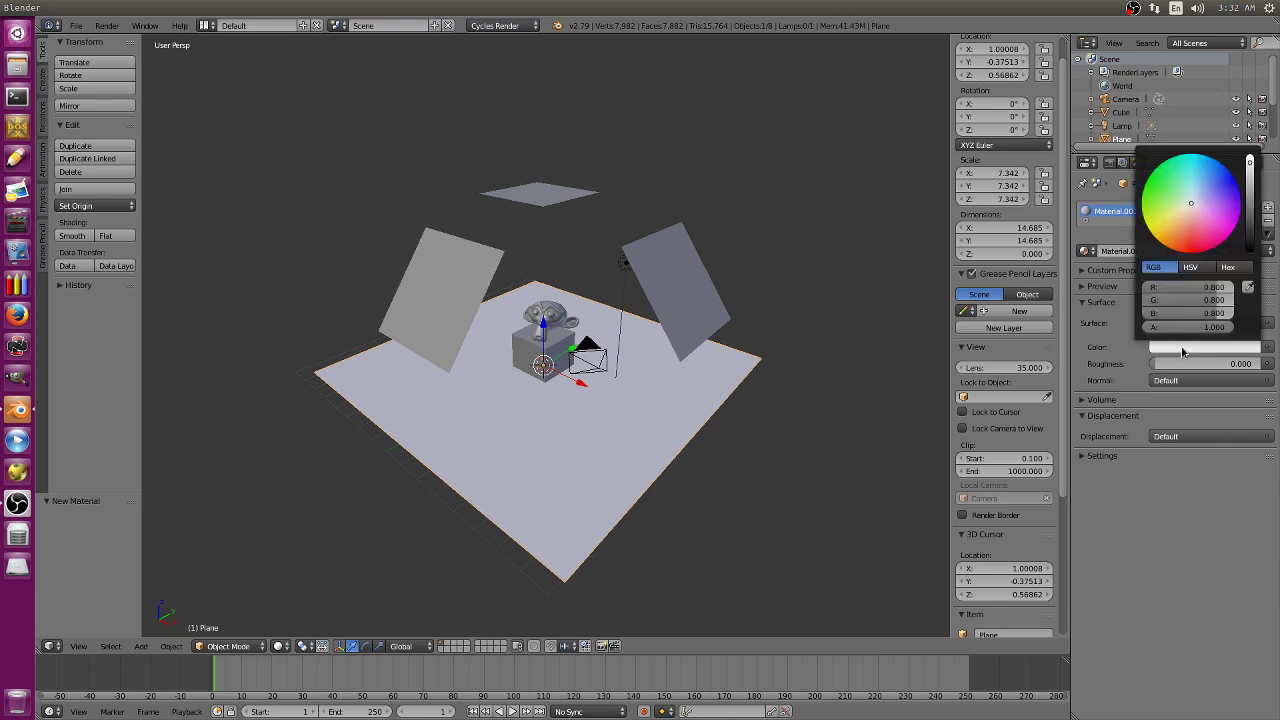
click(1256, 192)
drag(1250, 195, 1250, 187)
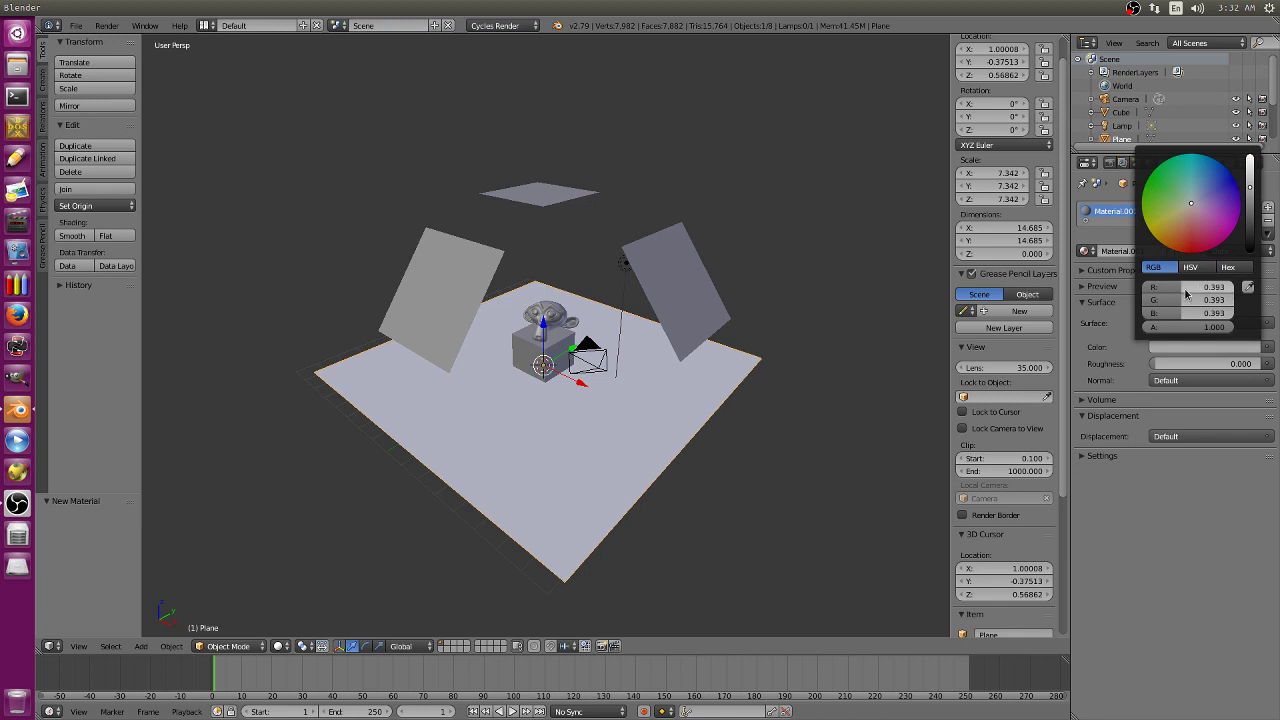
click(1188, 287)
text(.)
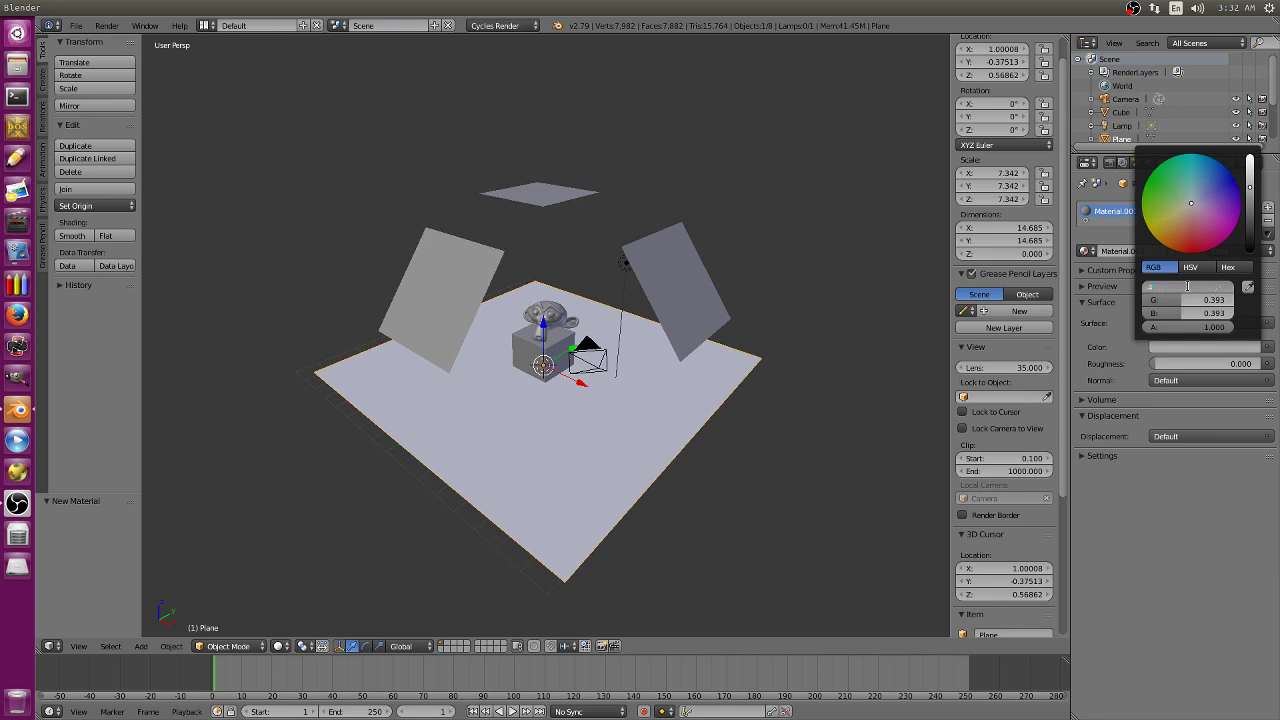
text(4)
key(Return)
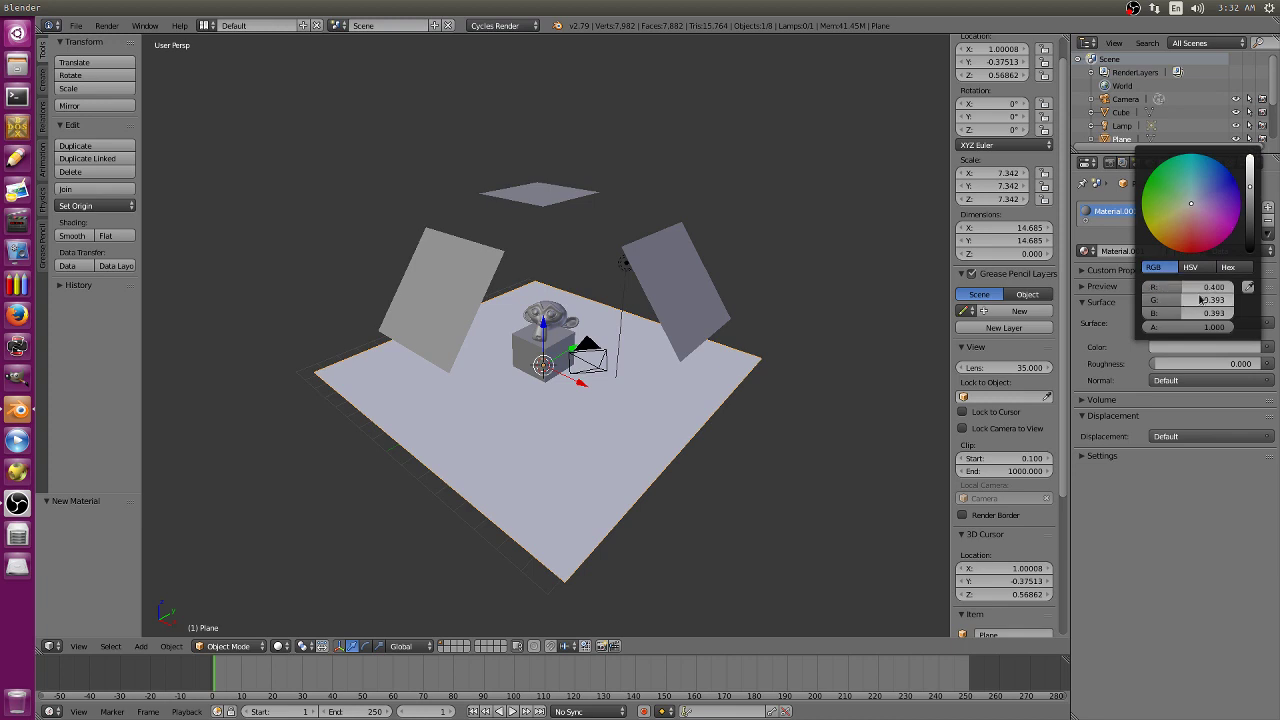
Set the green and blue values of the floor material's color to 0.4.
click(1197, 295)
text(.3)
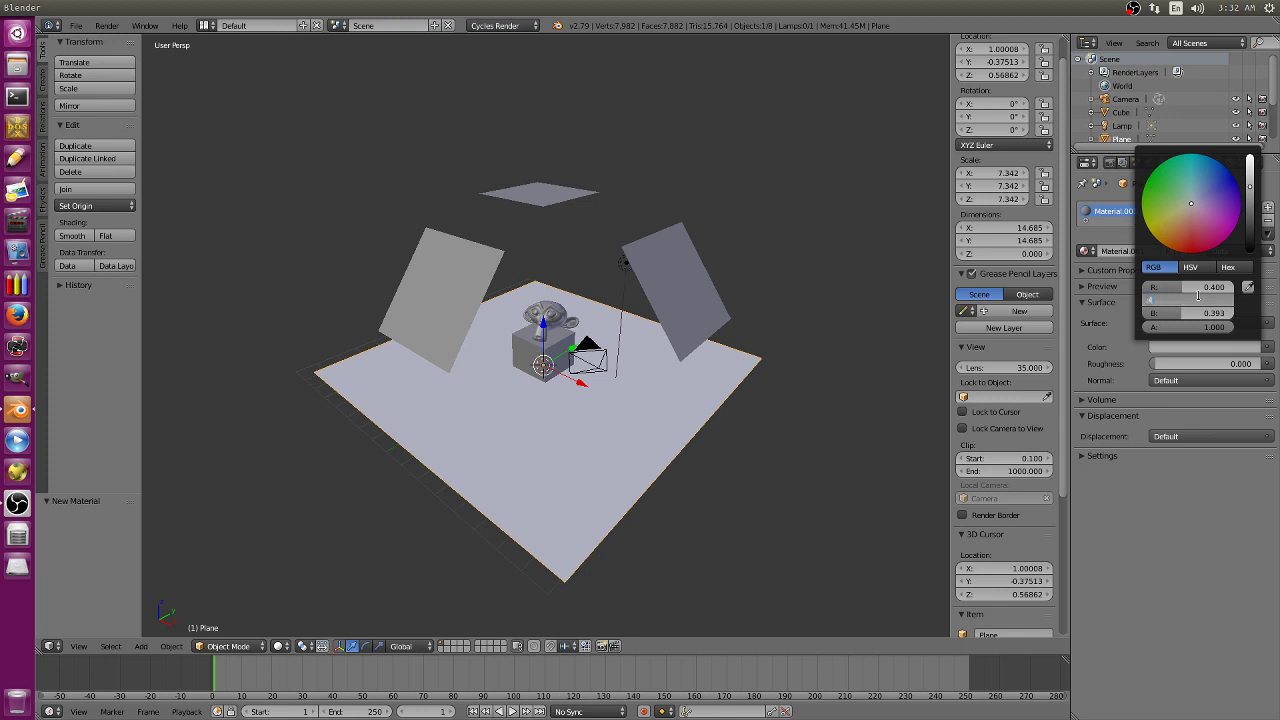
text(4)
key(Return)
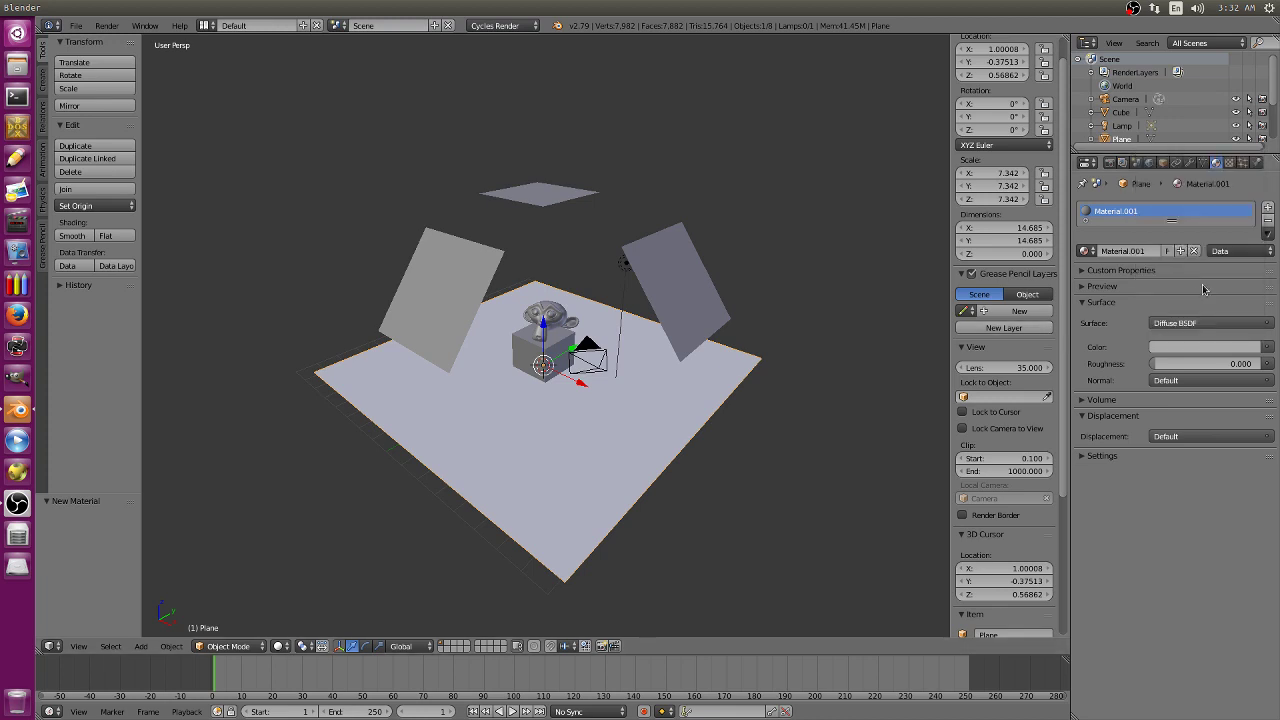
click(1196, 348)
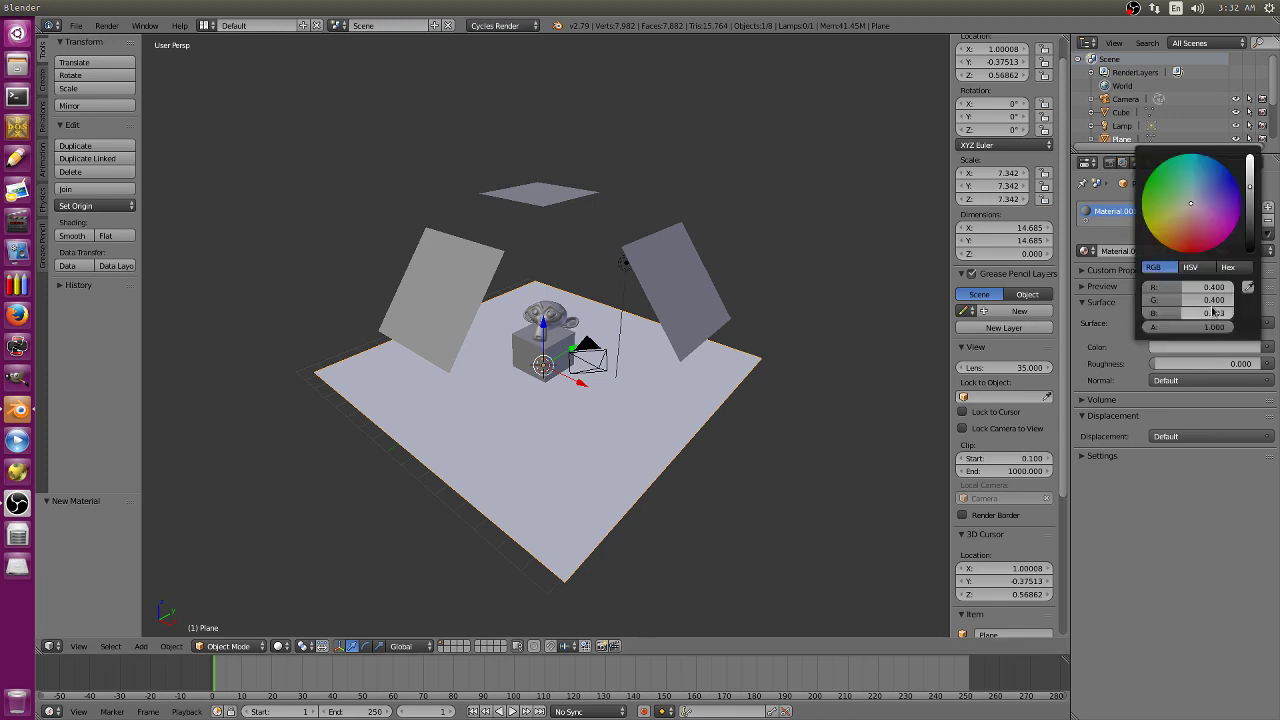
click(1208, 317)
text(.4)
key(Return)
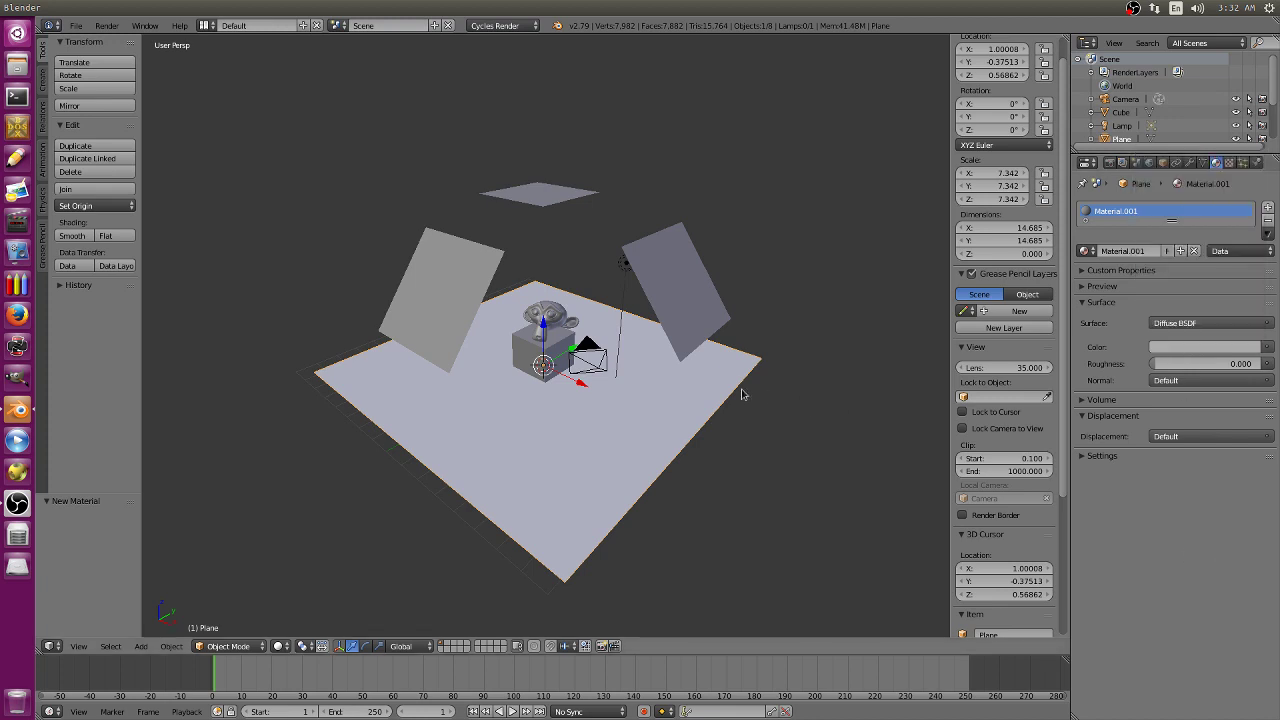
Assign the floor's existing Material.001 to the cube and check its color values.
right_click(524, 349)
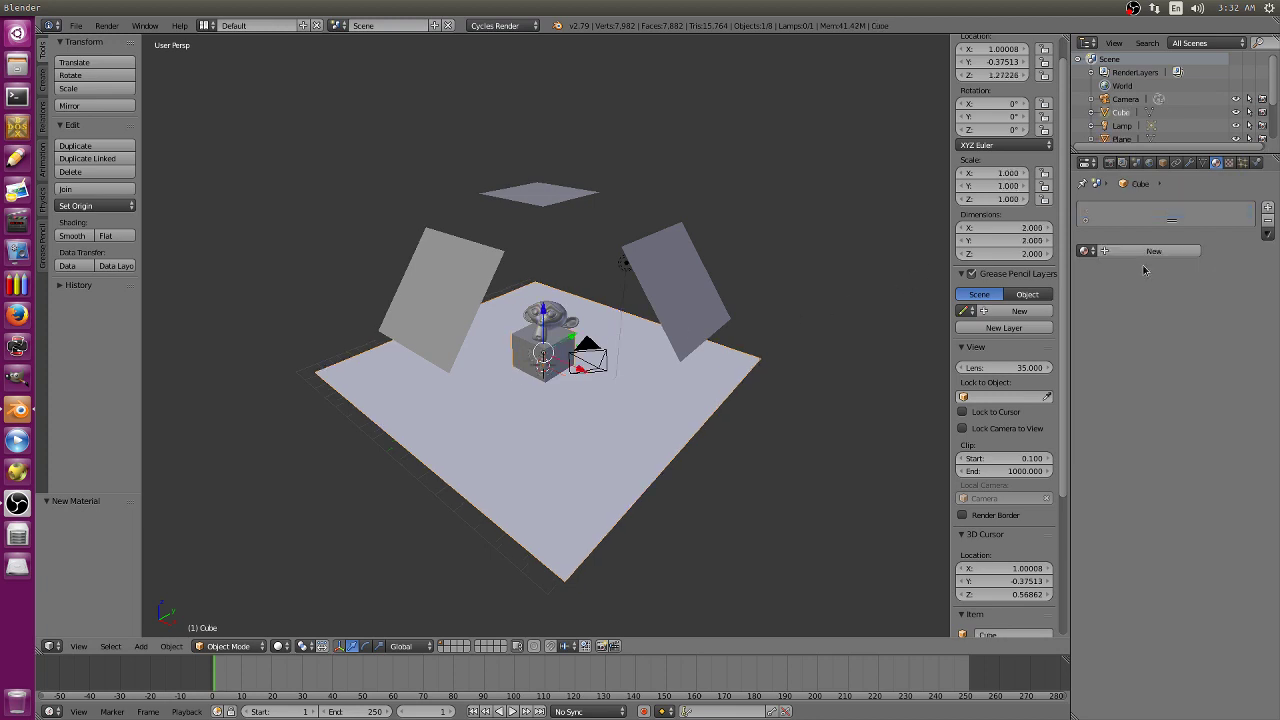
click(1086, 250)
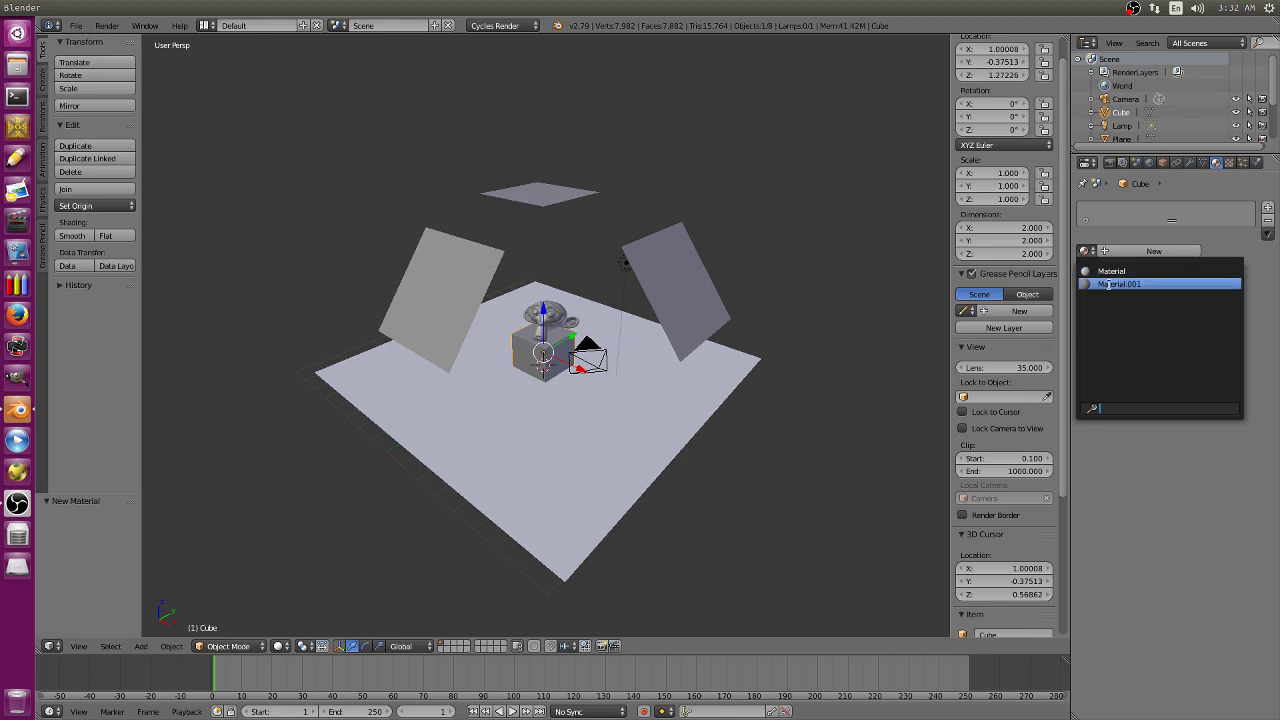
click(1108, 284)
click(1205, 343)
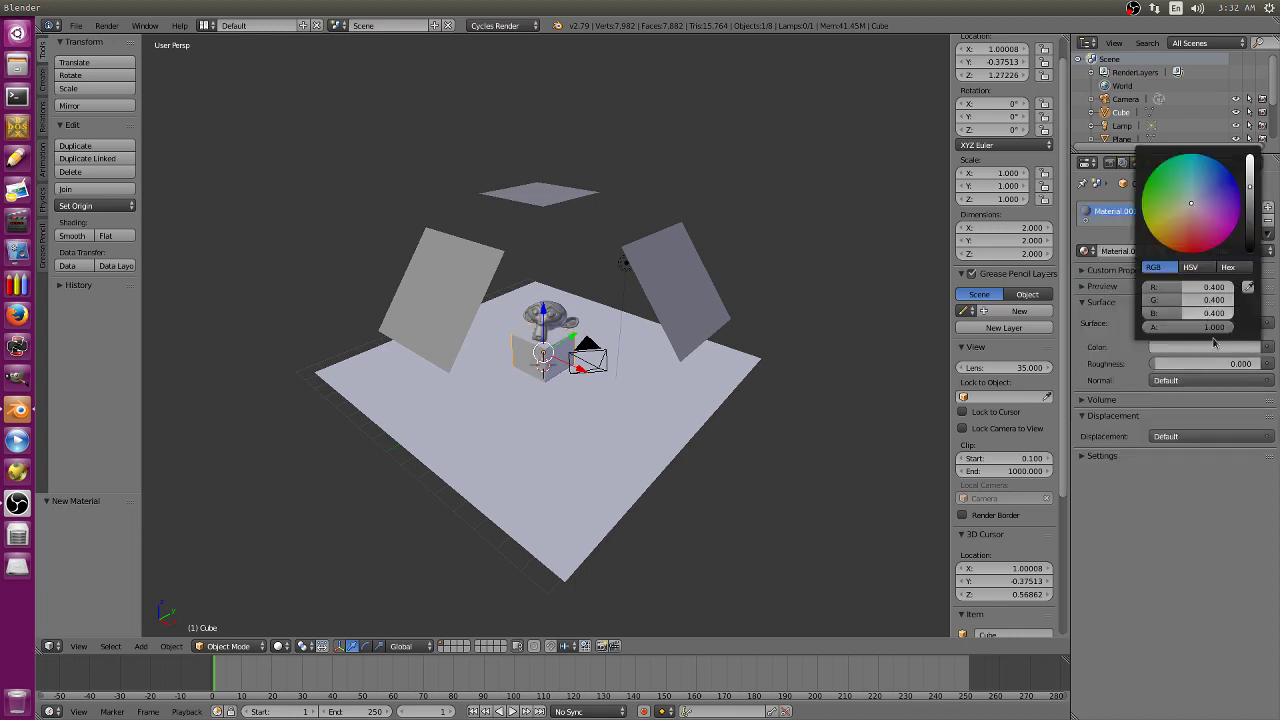
Give the monkey head a new material with a Glass BSDF surface.
right_click(555, 318)
key(KP_Decimal)
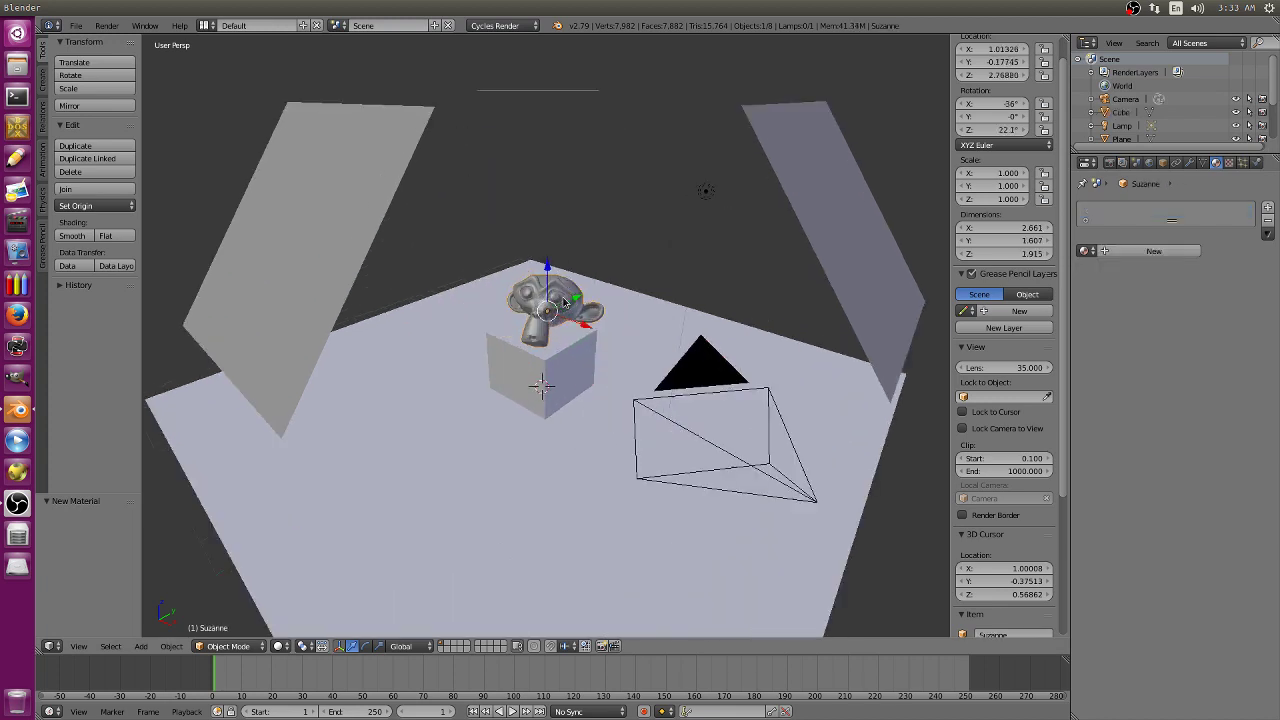
middle_drag(618, 334, 585, 342)
click(1131, 252)
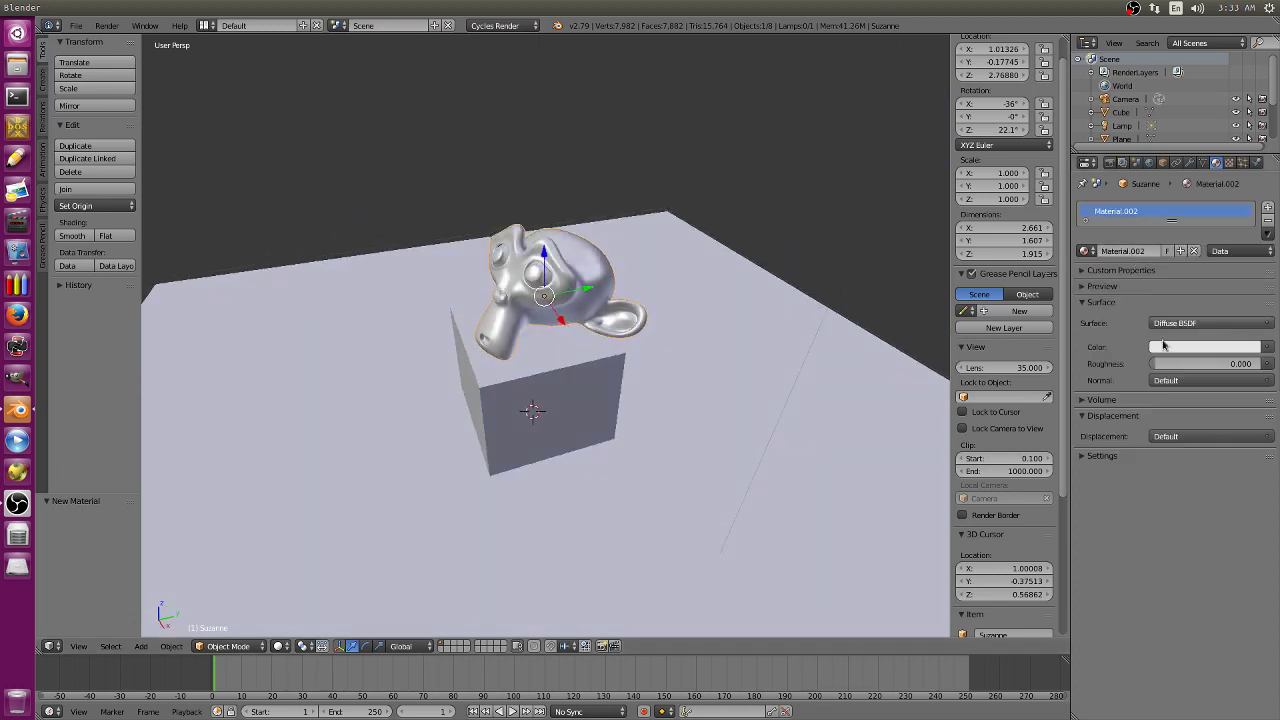
click(1172, 324)
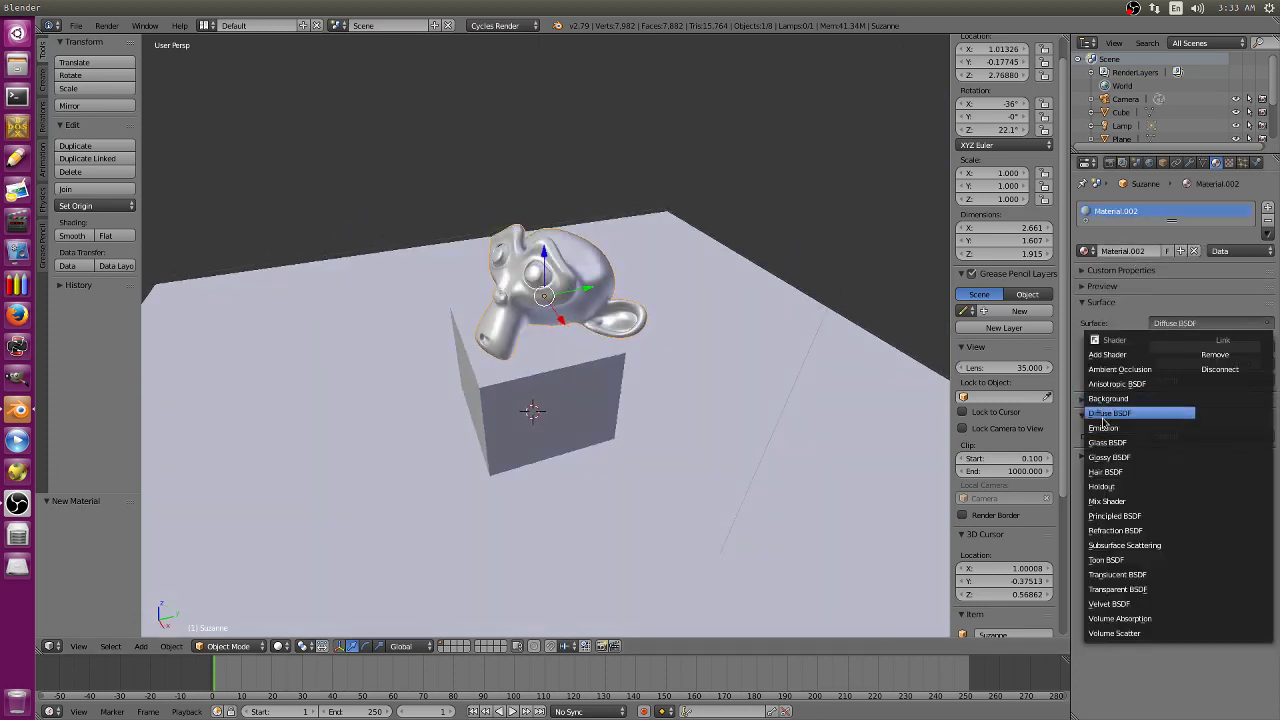
click(1133, 443)
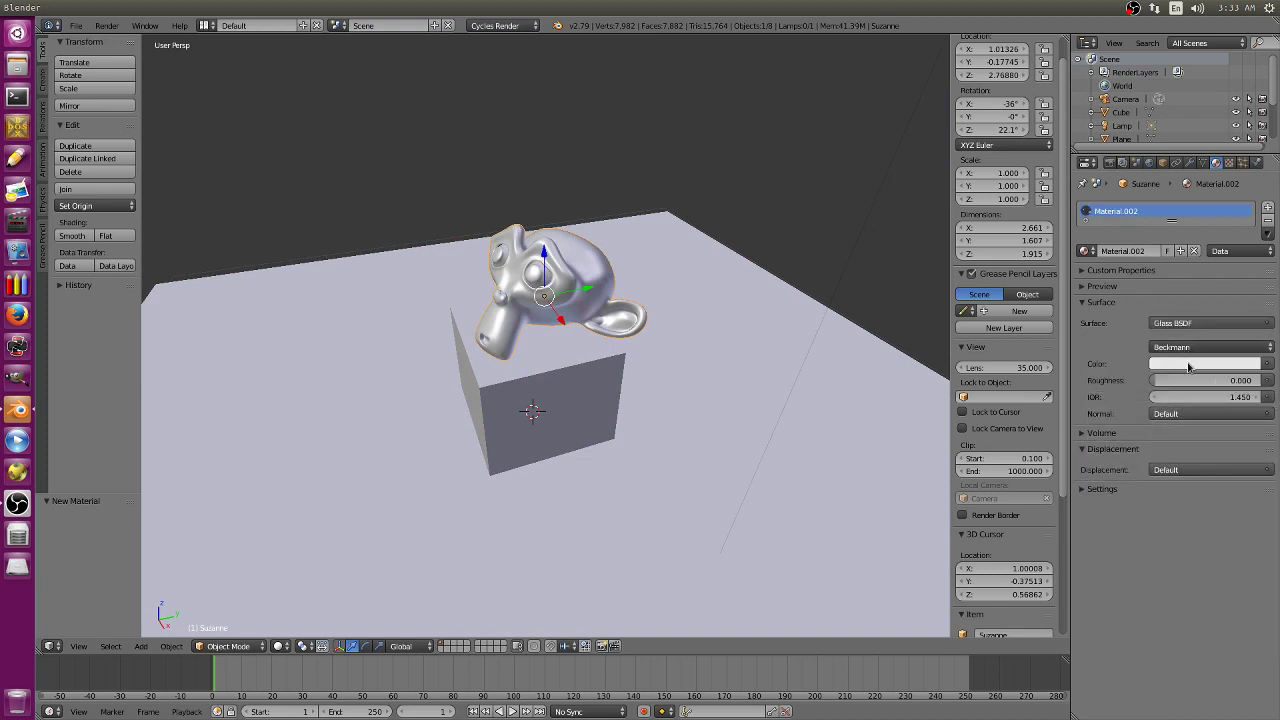
Show the material preview and set the monkey head's glass color to orange, about R 0.8, G 0.174, B 0.035.
click(1190, 364)
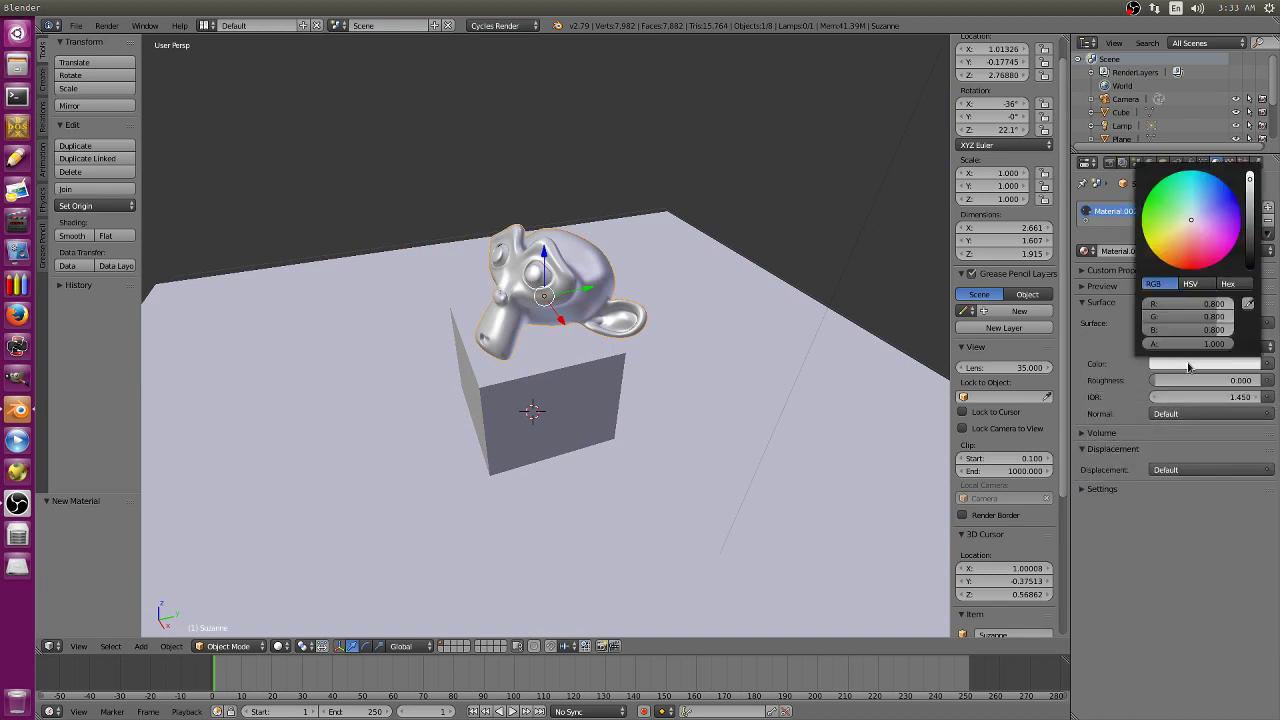
click(1084, 288)
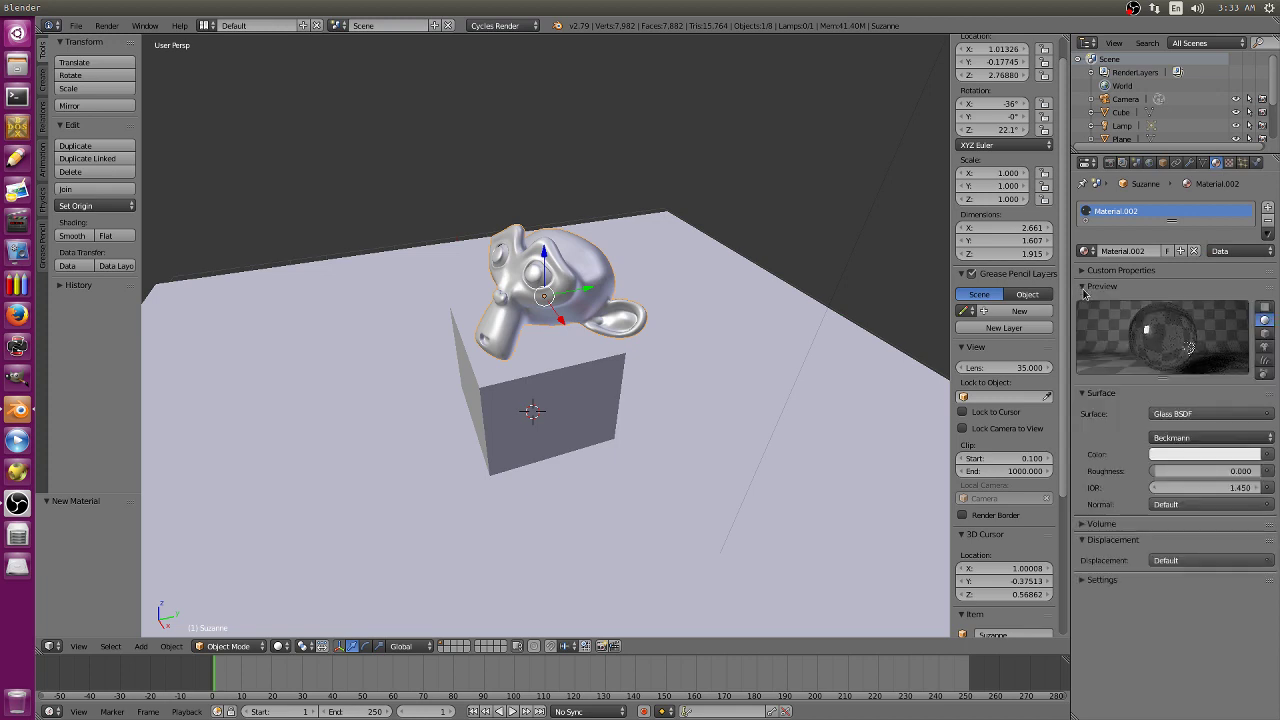
click(1185, 455)
drag(1192, 316, 1183, 325)
drag(1184, 331, 1173, 346)
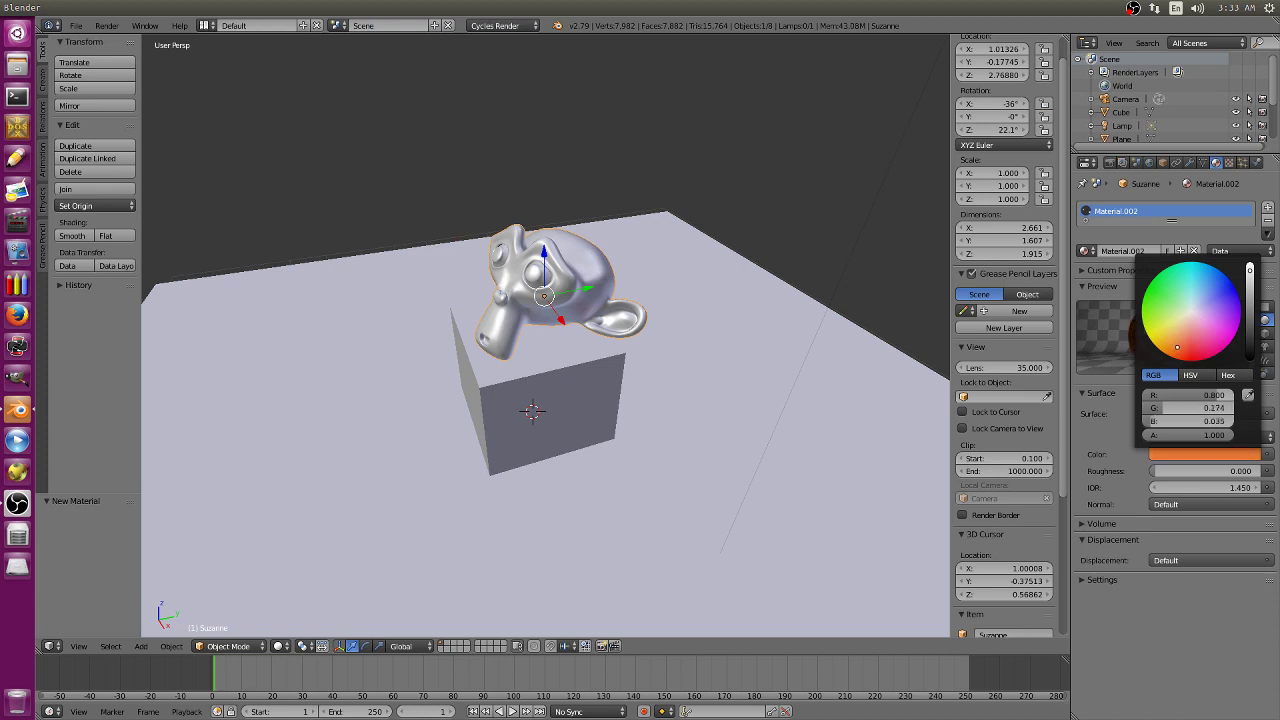
Lighten the monkey head's glass color to a pale orange and set its roughness to about 0.044.
click(1184, 457)
drag(1181, 351, 1172, 345)
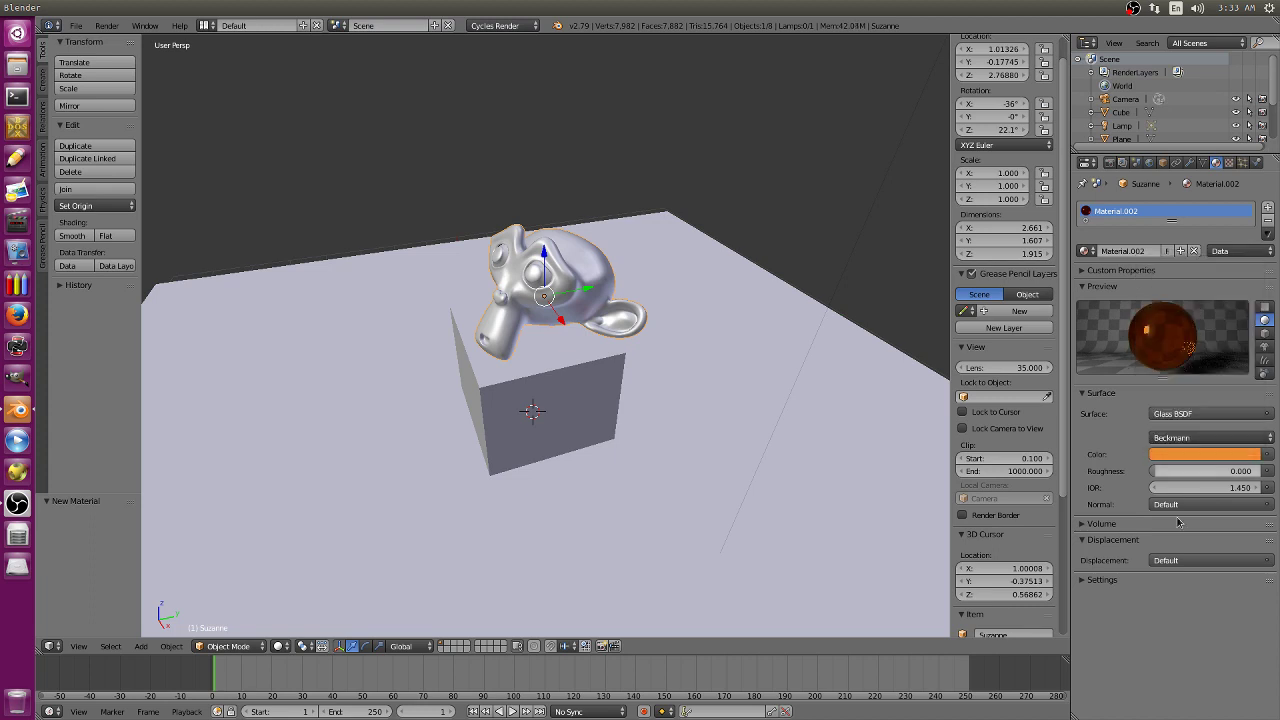
click(1193, 454)
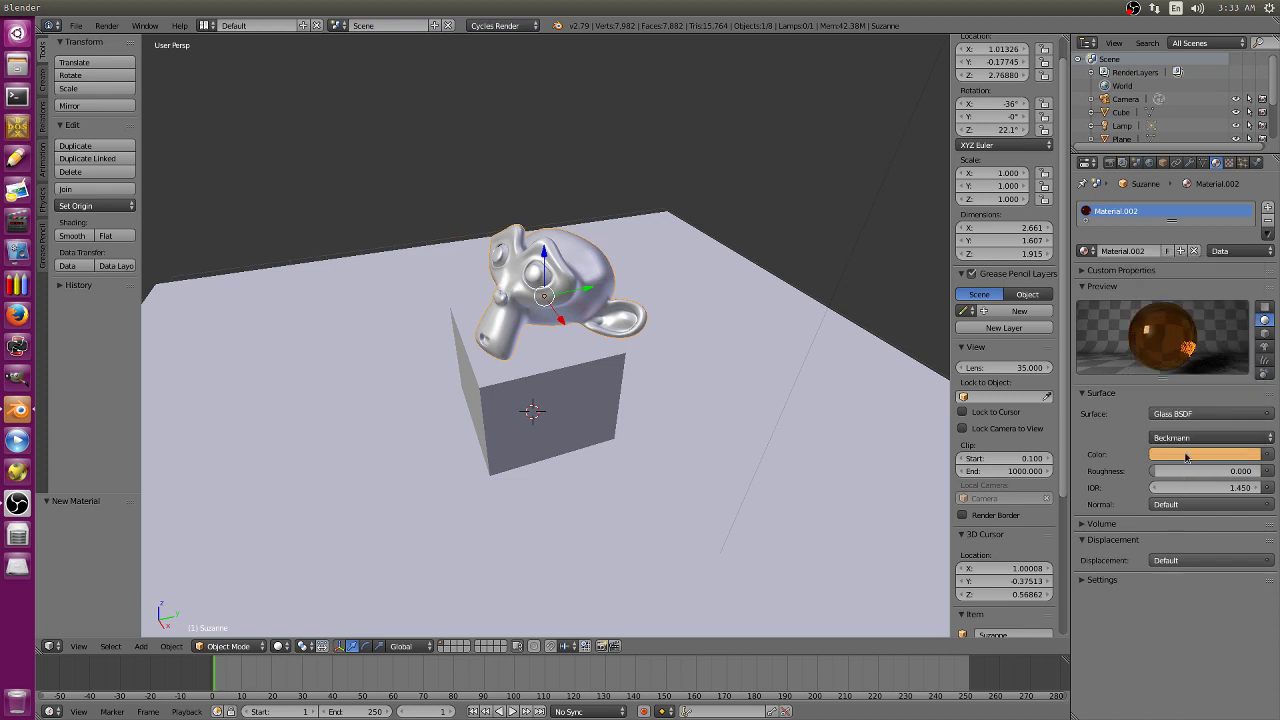
drag(1166, 477, 1170, 477)
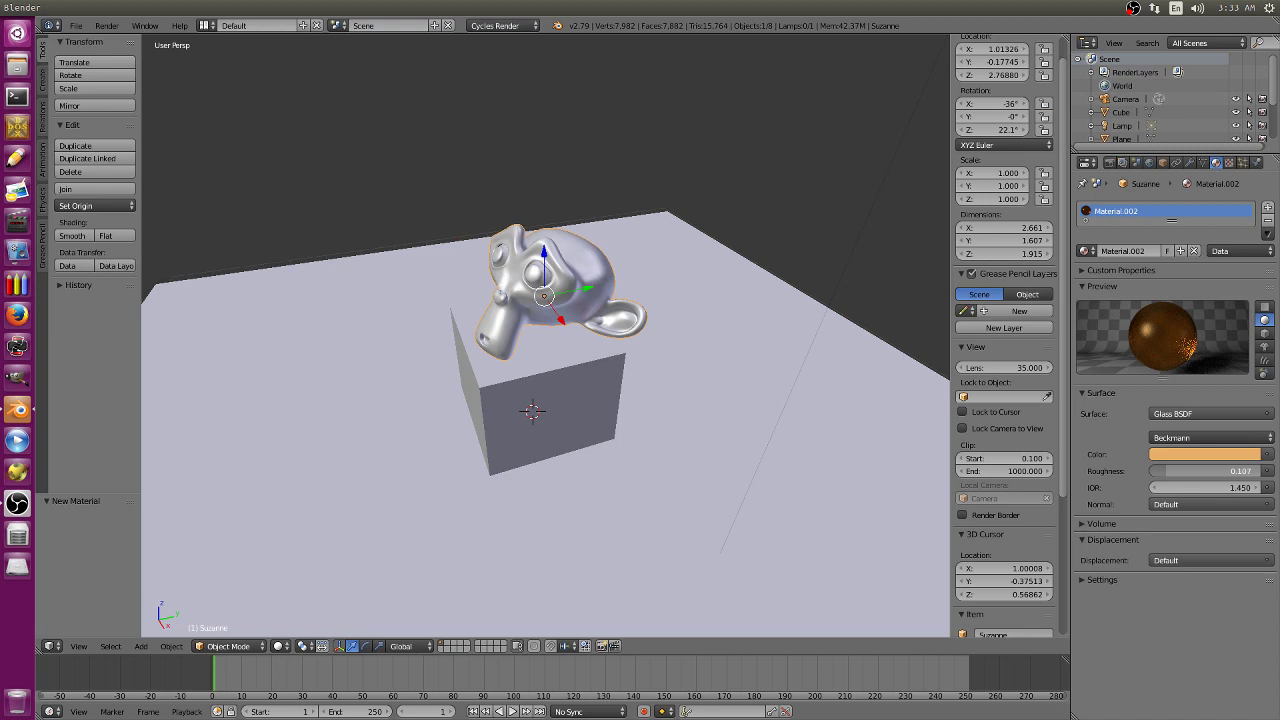
drag(1176, 475, 1173, 475)
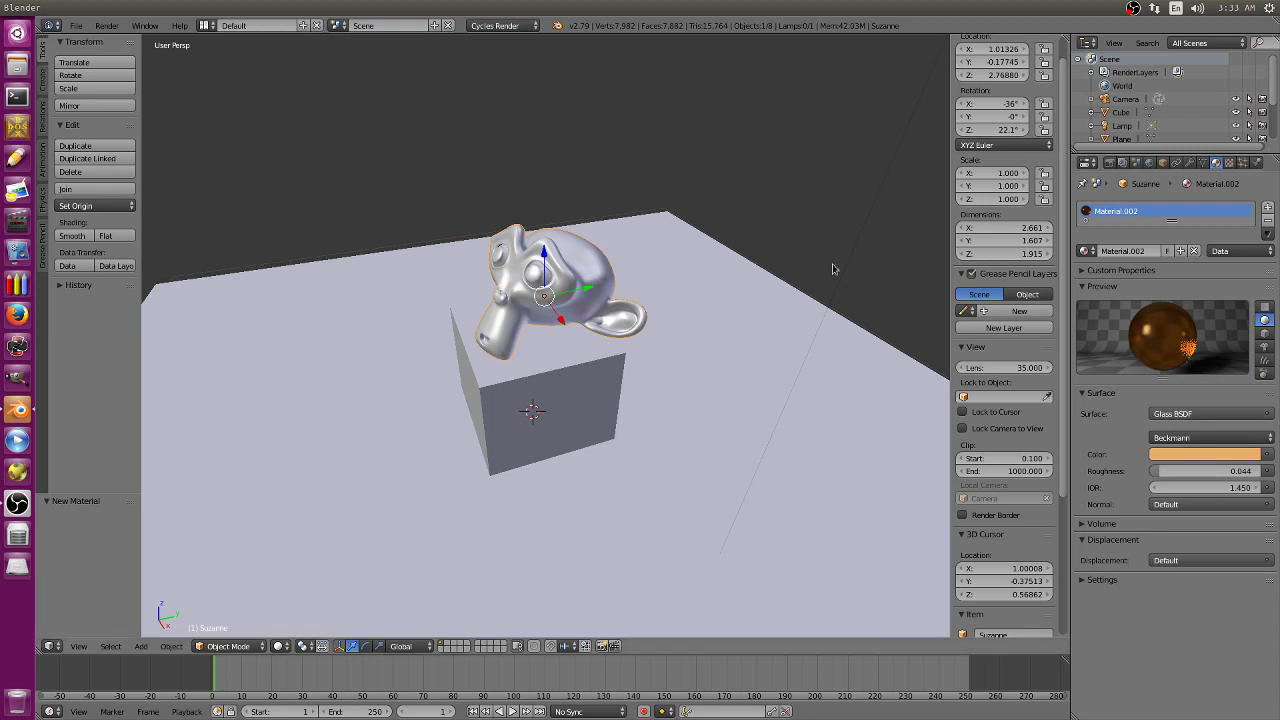
Give the overhead plane a new material with an Emission surface at strength 25.1.
scroll(583, 345, down, 5)
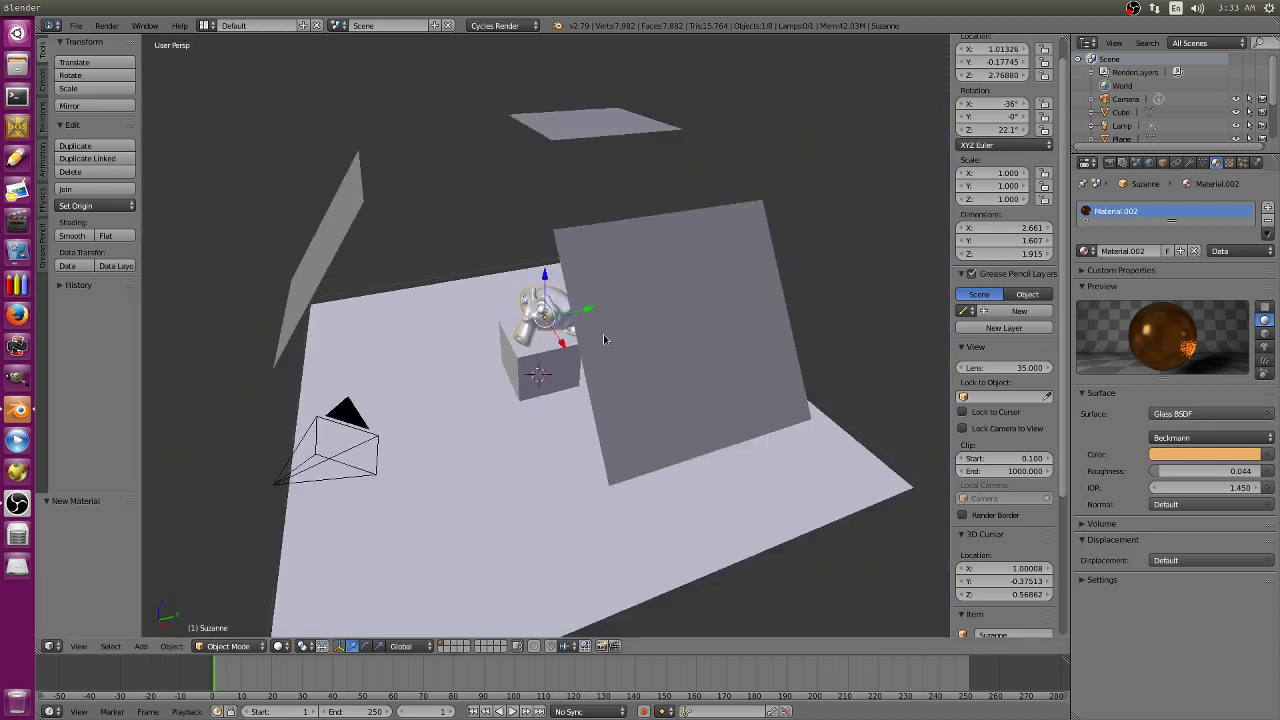
middle_drag(563, 390, 603, 381)
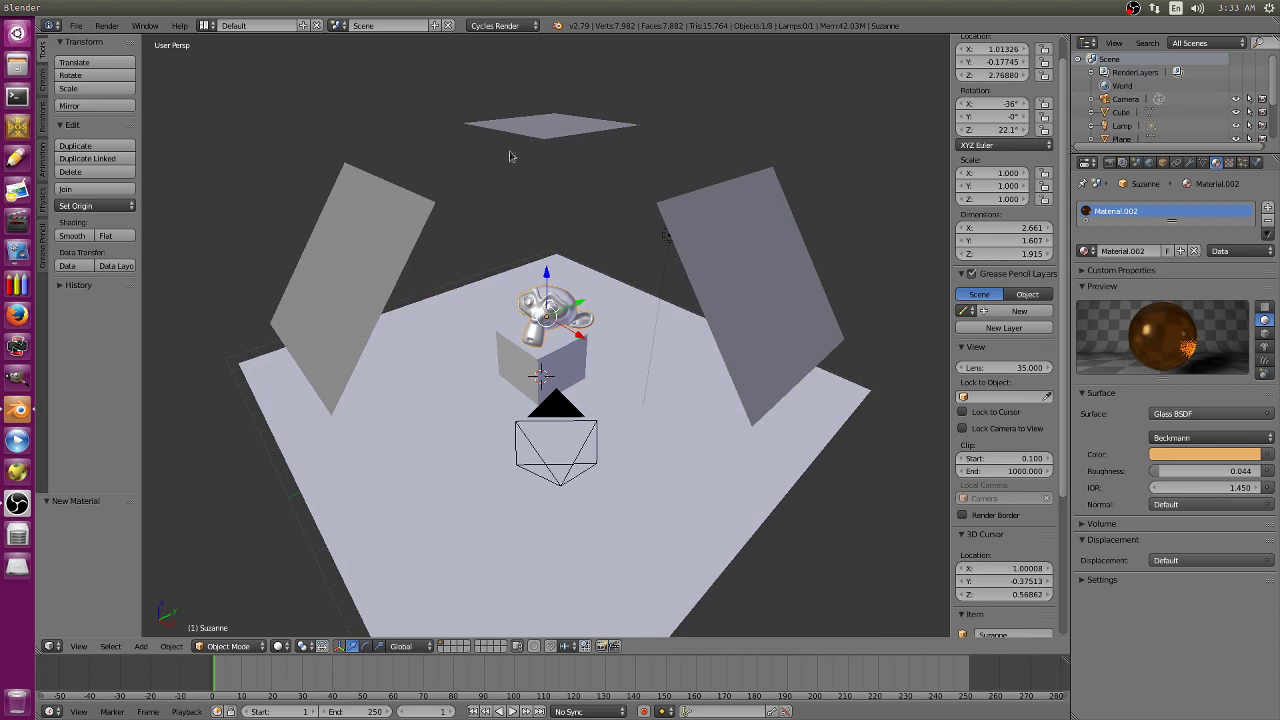
right_click(577, 132)
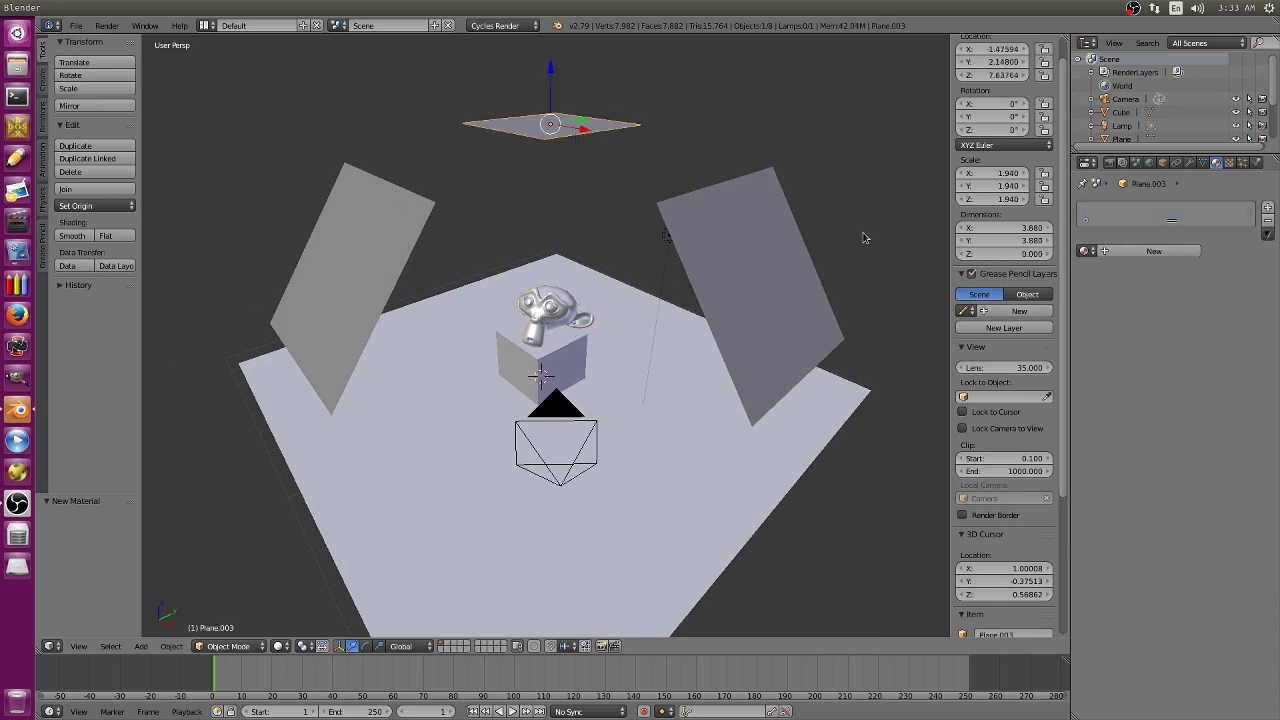
click(1140, 253)
click(1170, 414)
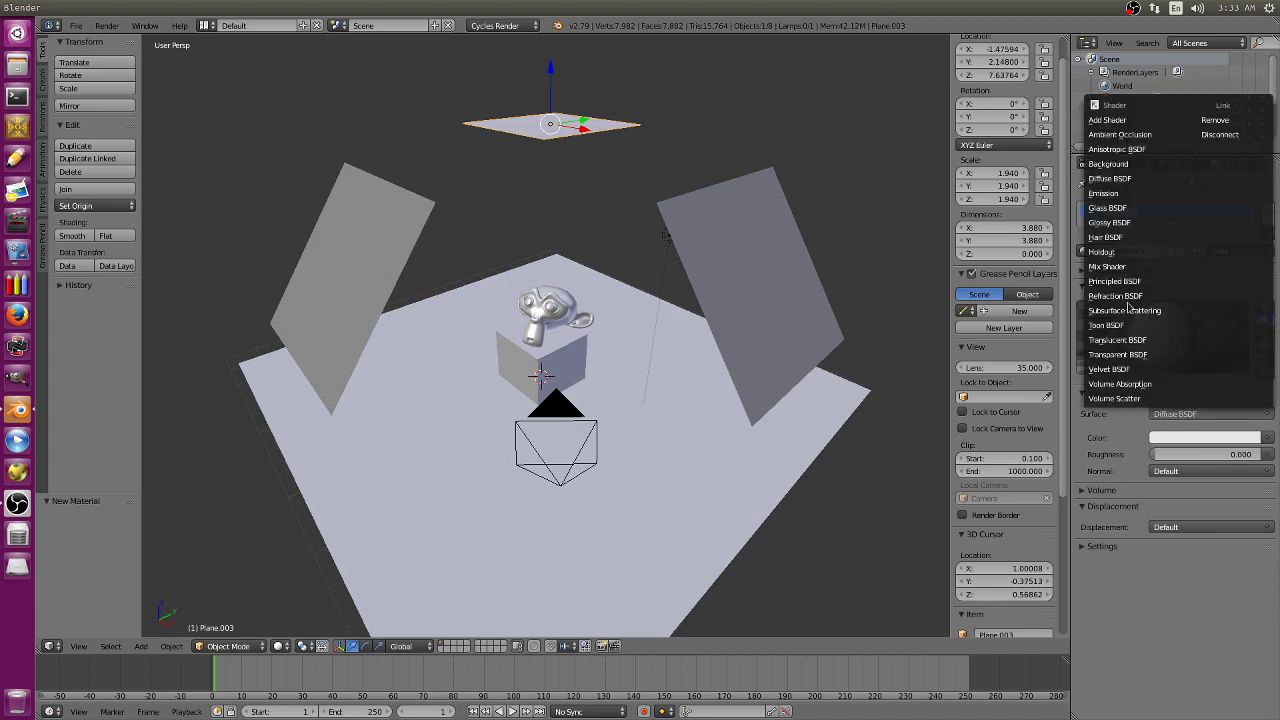
click(1113, 195)
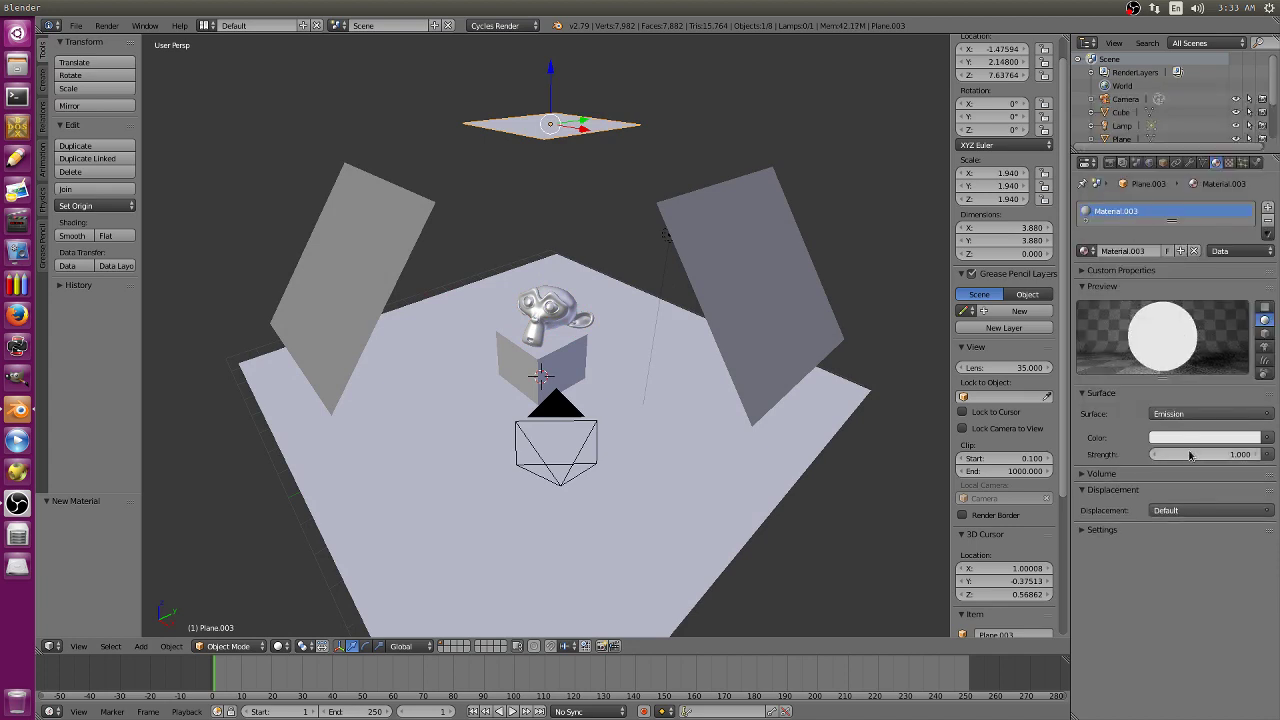
mouse_move(1195, 454)
mouse_down()
mouse_move(1225, 454)
mouse_move(1204, 454)
mouse_up()
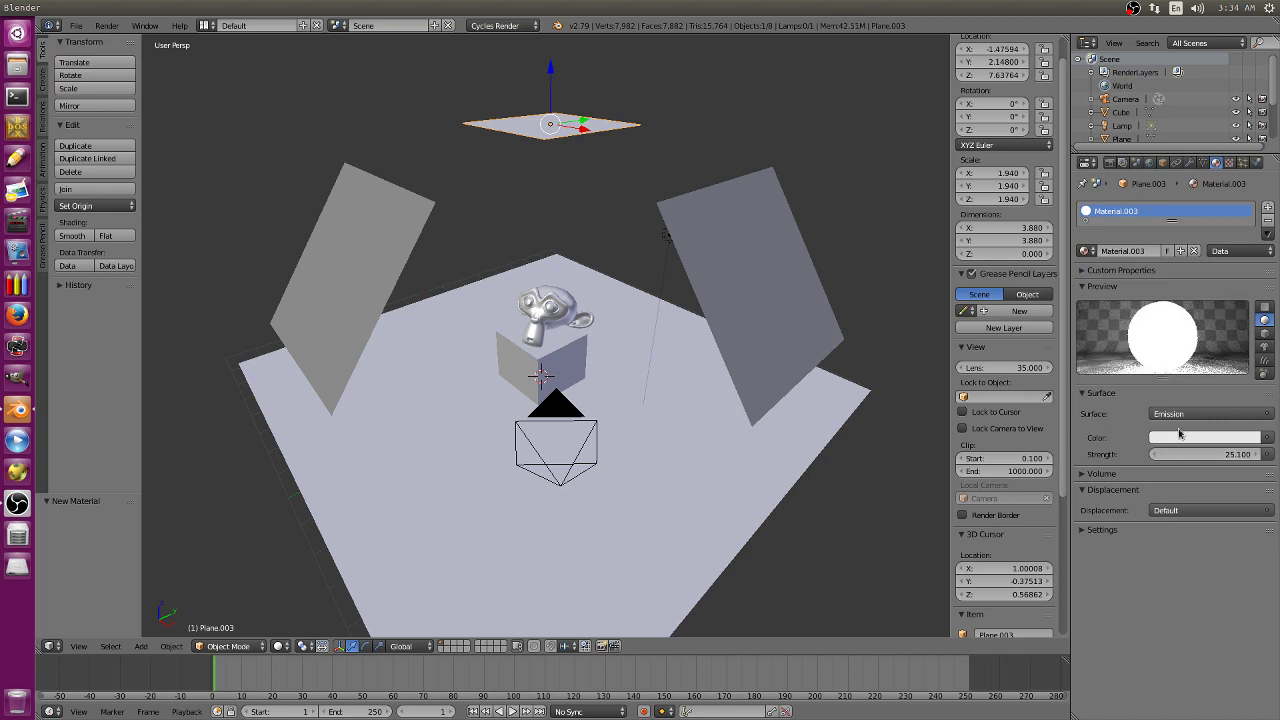
Give the right-hand tilted plane a new Emission material with a pale blue color and strength 25.1.
right_click(787, 242)
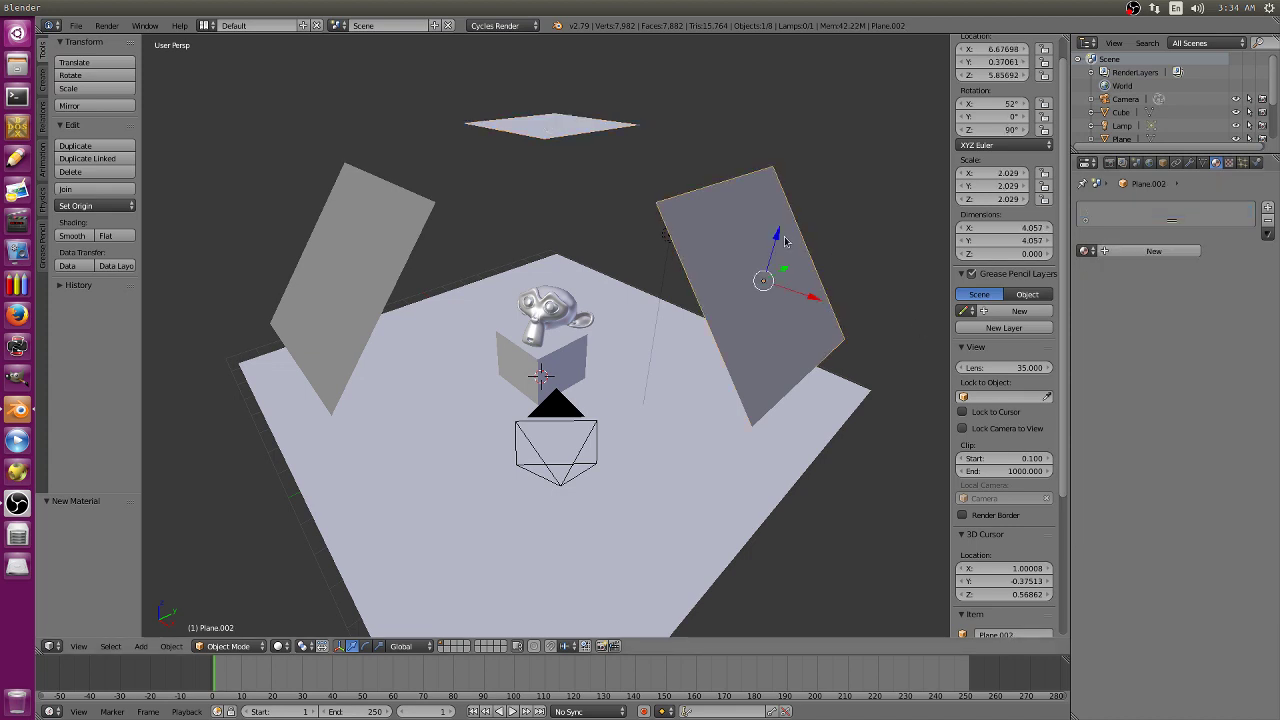
click(1153, 251)
click(1180, 413)
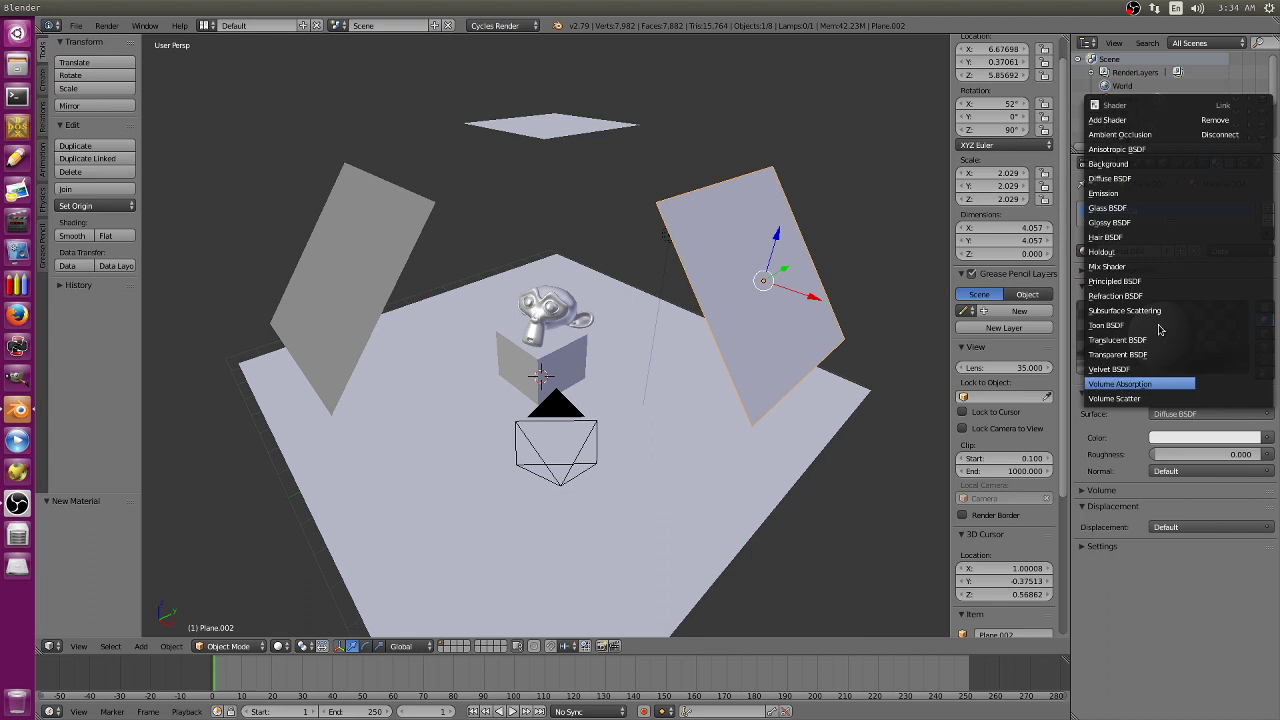
click(1112, 193)
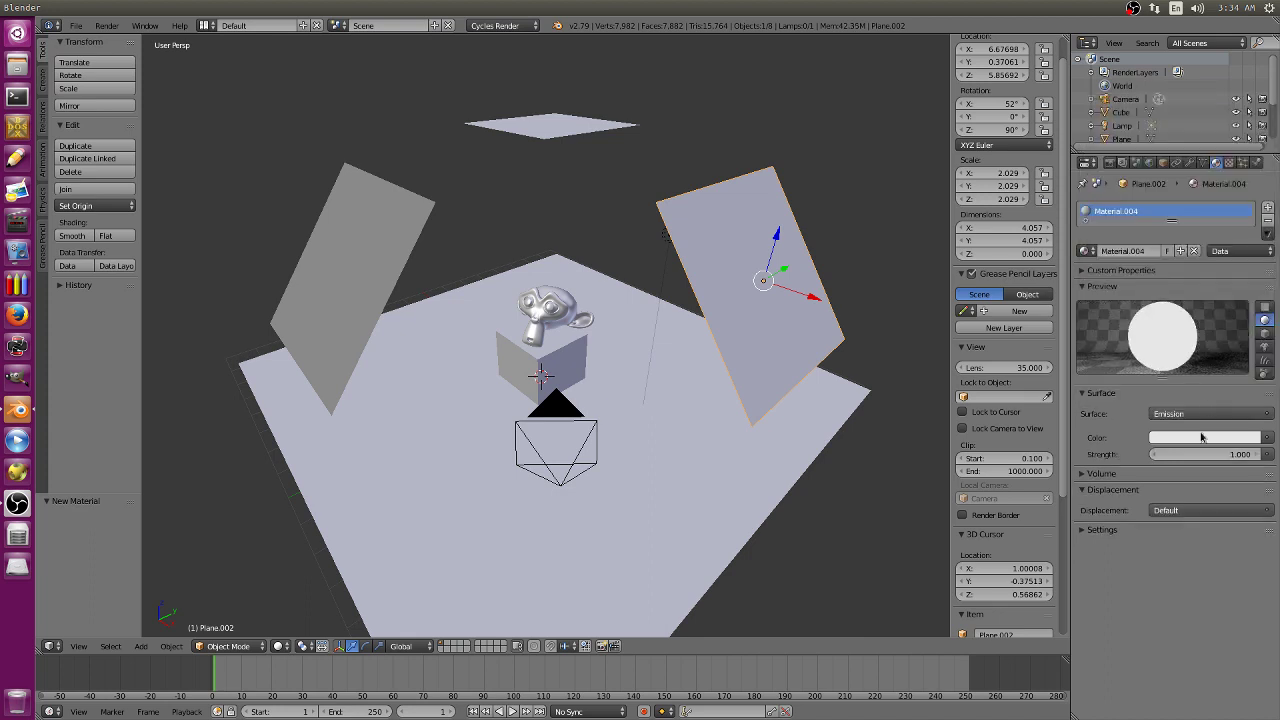
click(1200, 440)
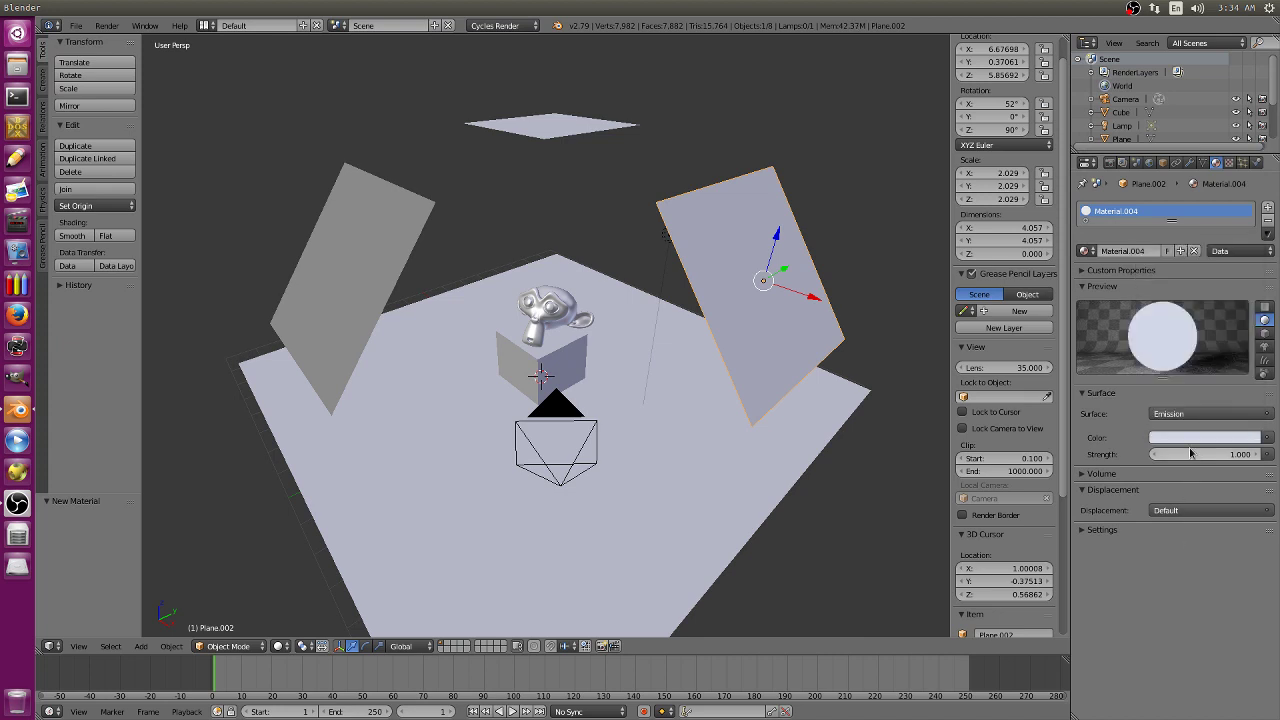
drag(1190, 453, 1190, 453)
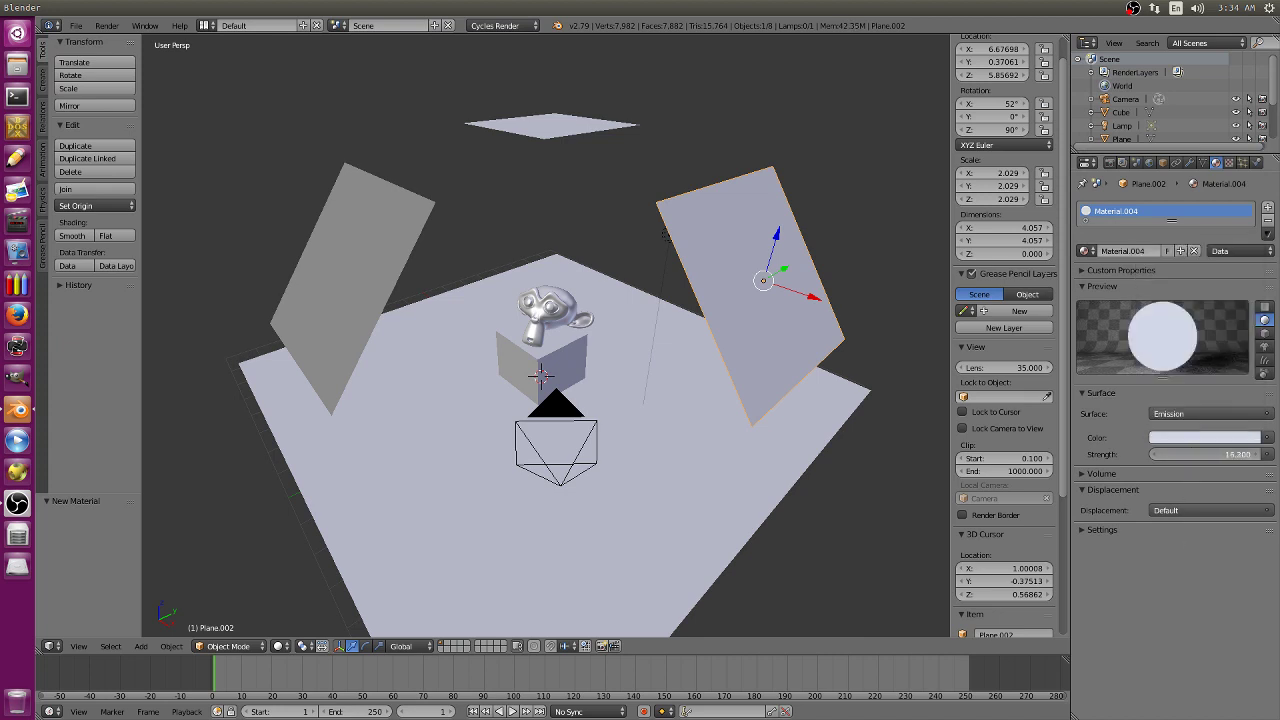
drag(1190, 453, 1190, 453)
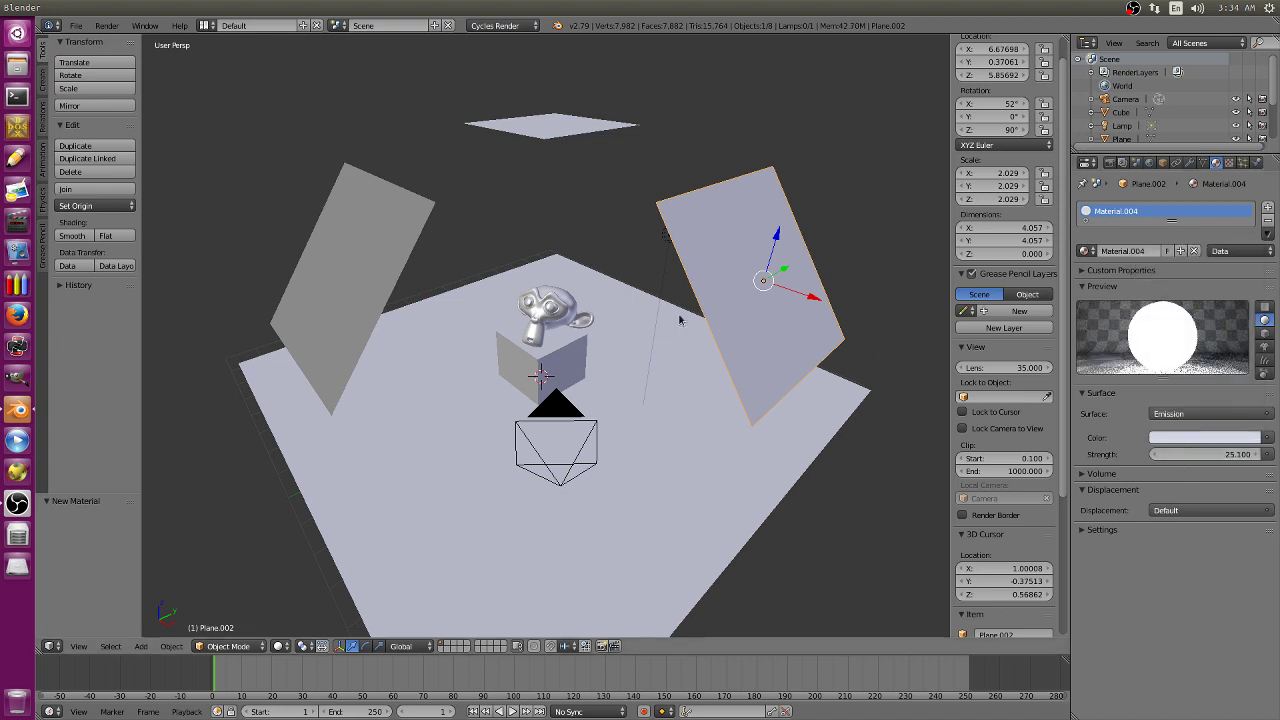
Give the left-hand tilted plane a new Emission material with a warm off-white color, about R 0.8, G 0.734, B 0.666, and strength 24.7.
right_click(360, 267)
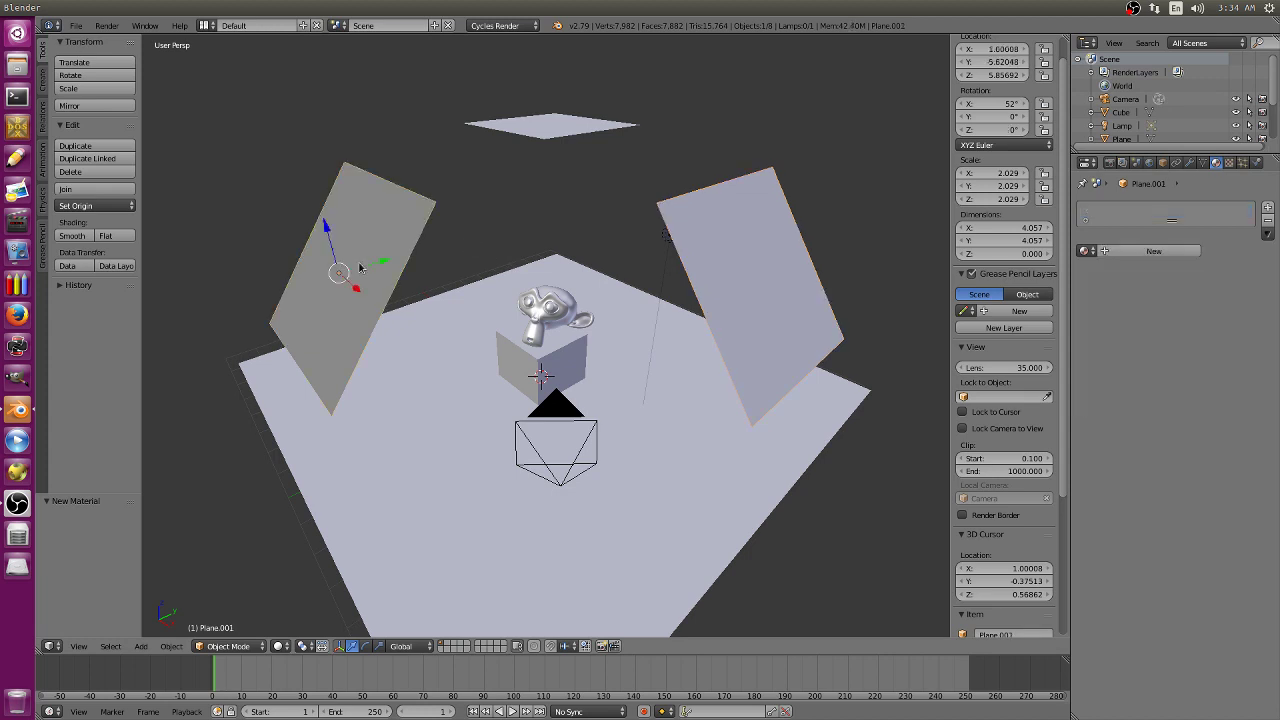
click(1185, 251)
click(1193, 414)
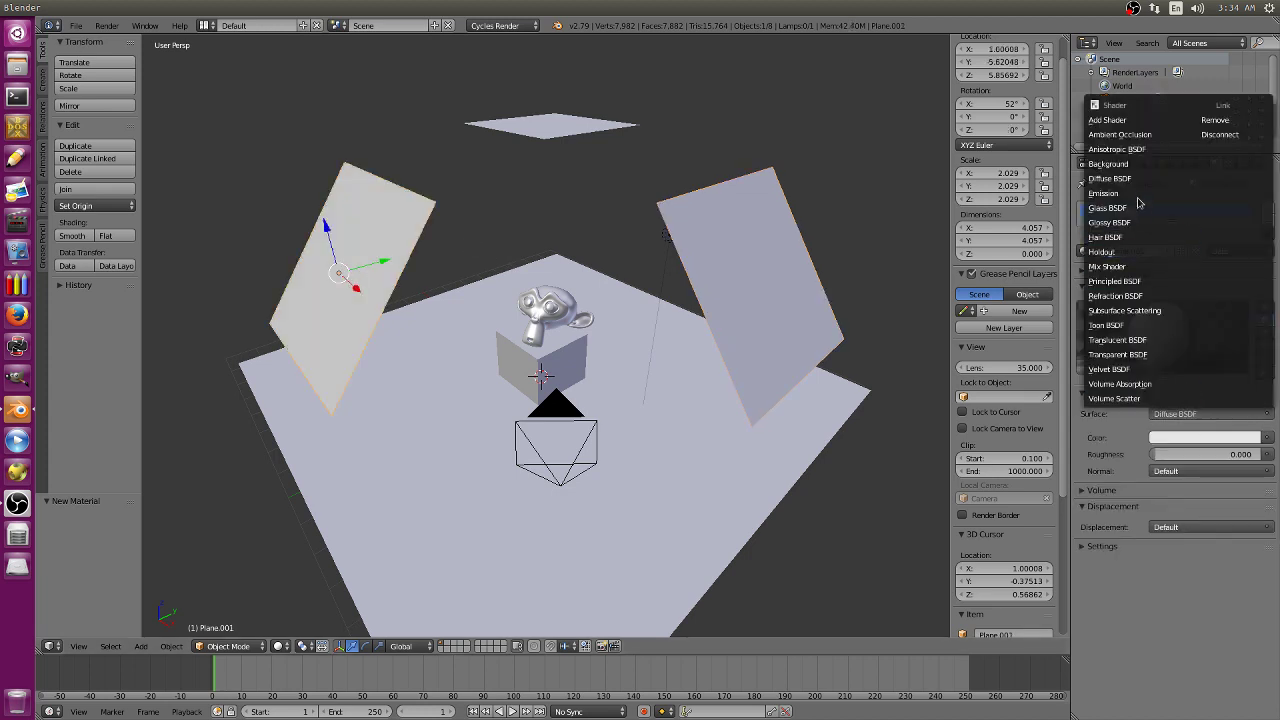
click(1141, 203)
click(1191, 437)
click(1192, 303)
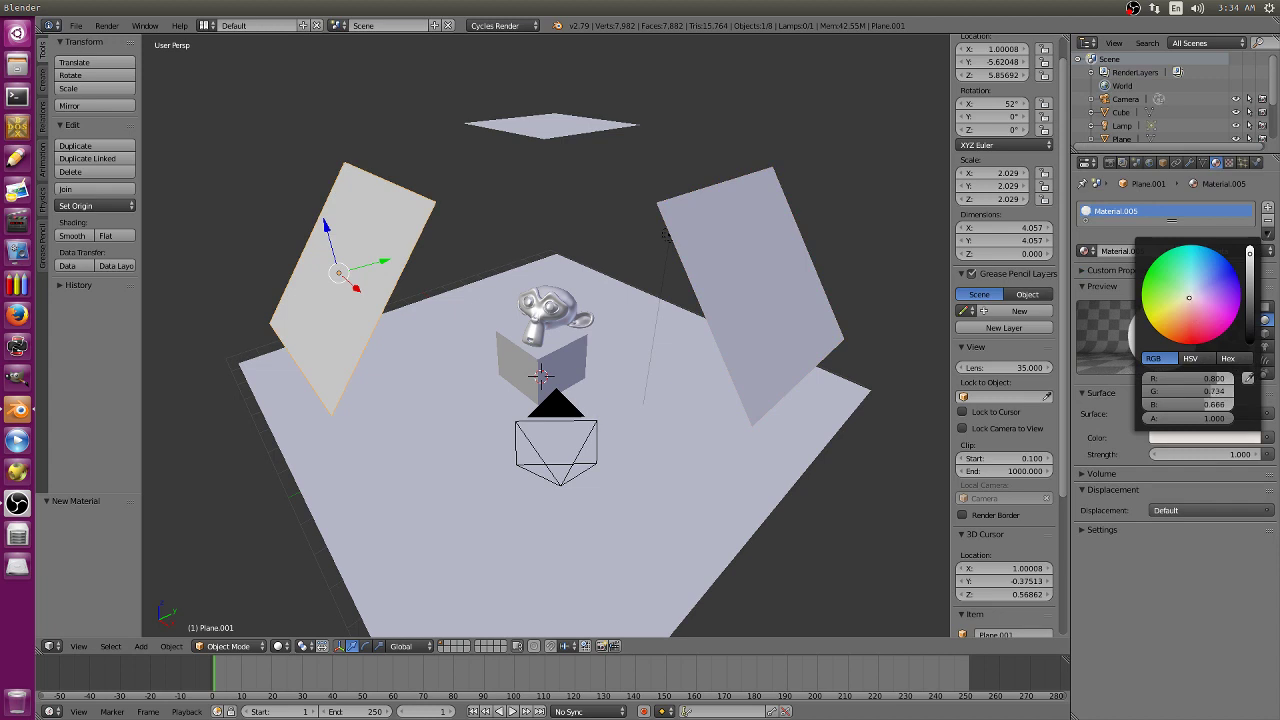
drag(1181, 456, 1212, 455)
Switch the viewport to rendered shading around the monkey head and cube.
scroll(410, 531, up, 4)
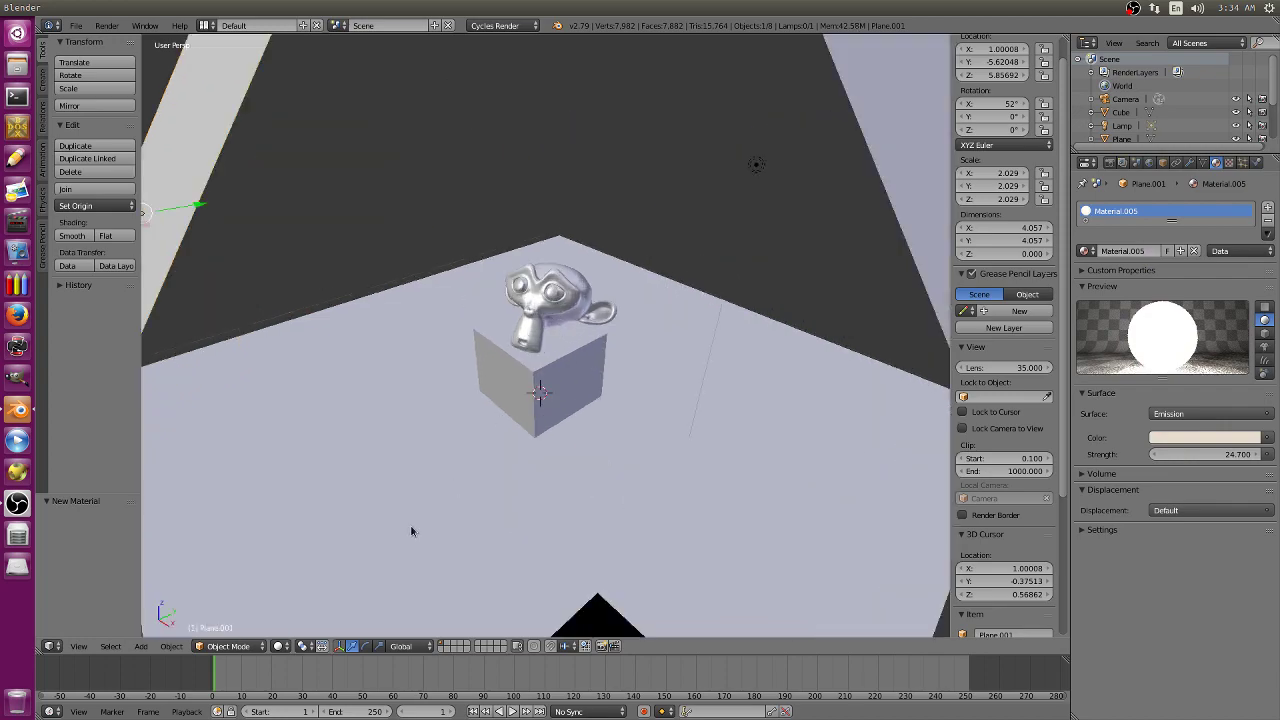
click(278, 646)
click(300, 557)
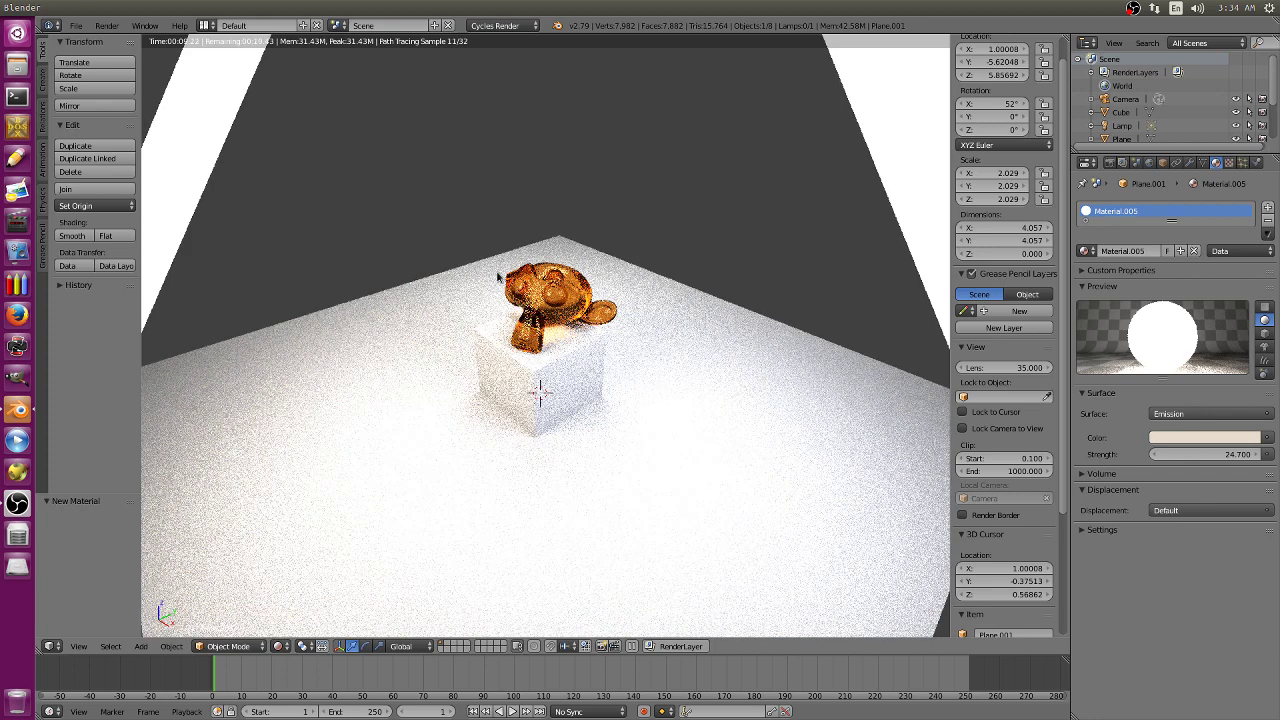
Set the world background color to a muted grey-blue.
click(1149, 162)
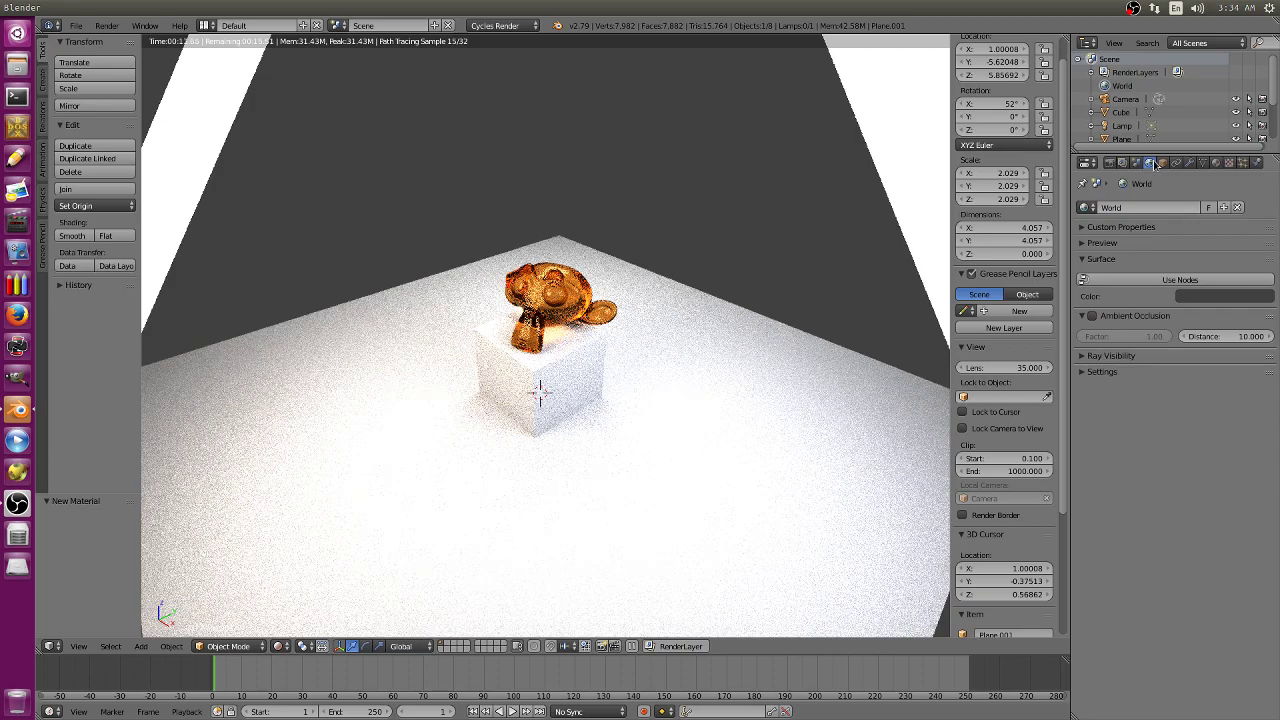
click(1207, 297)
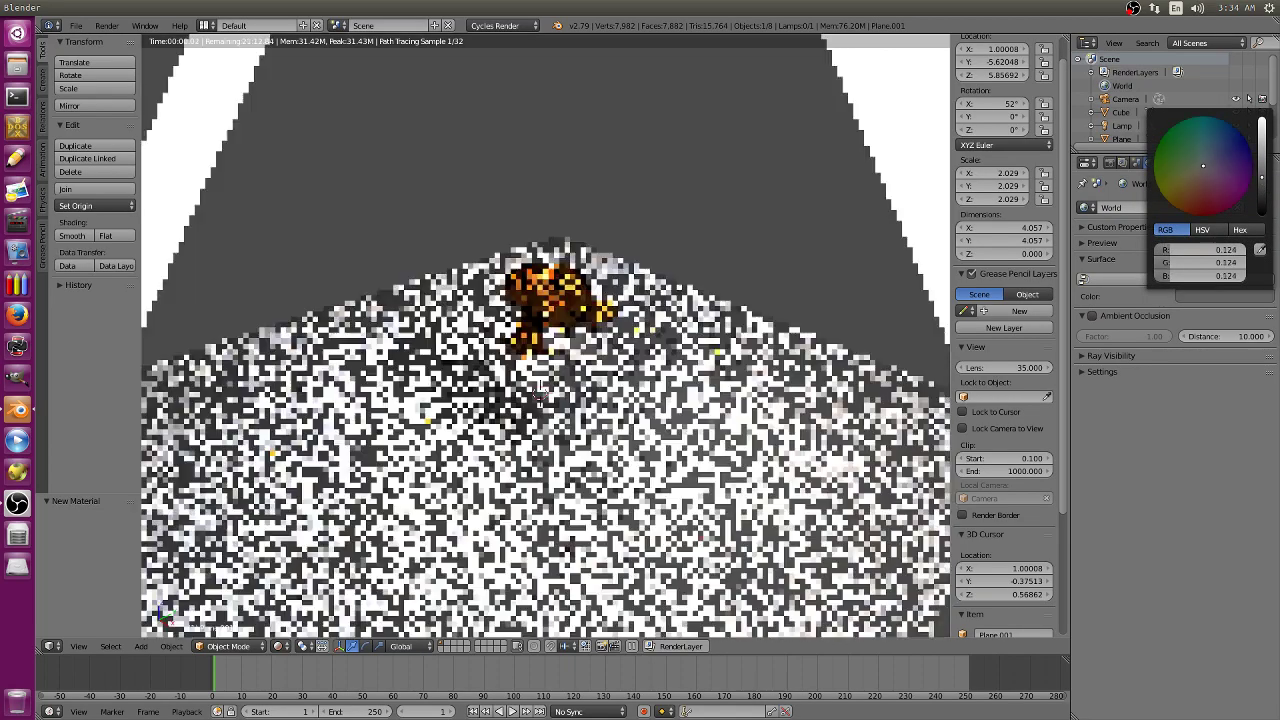
drag(1262, 177, 1210, 153)
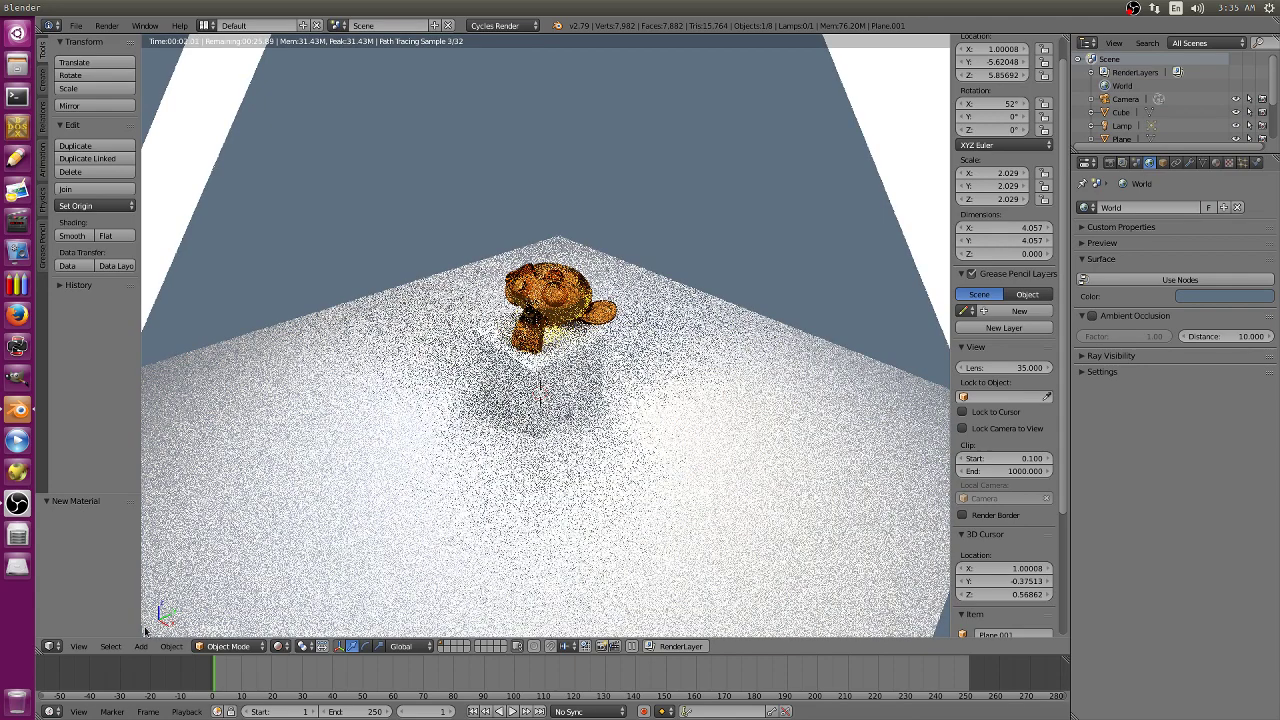
Show the scene through the camera, with the camera frame enlarged in the viewport.
click(77, 647)
click(98, 597)
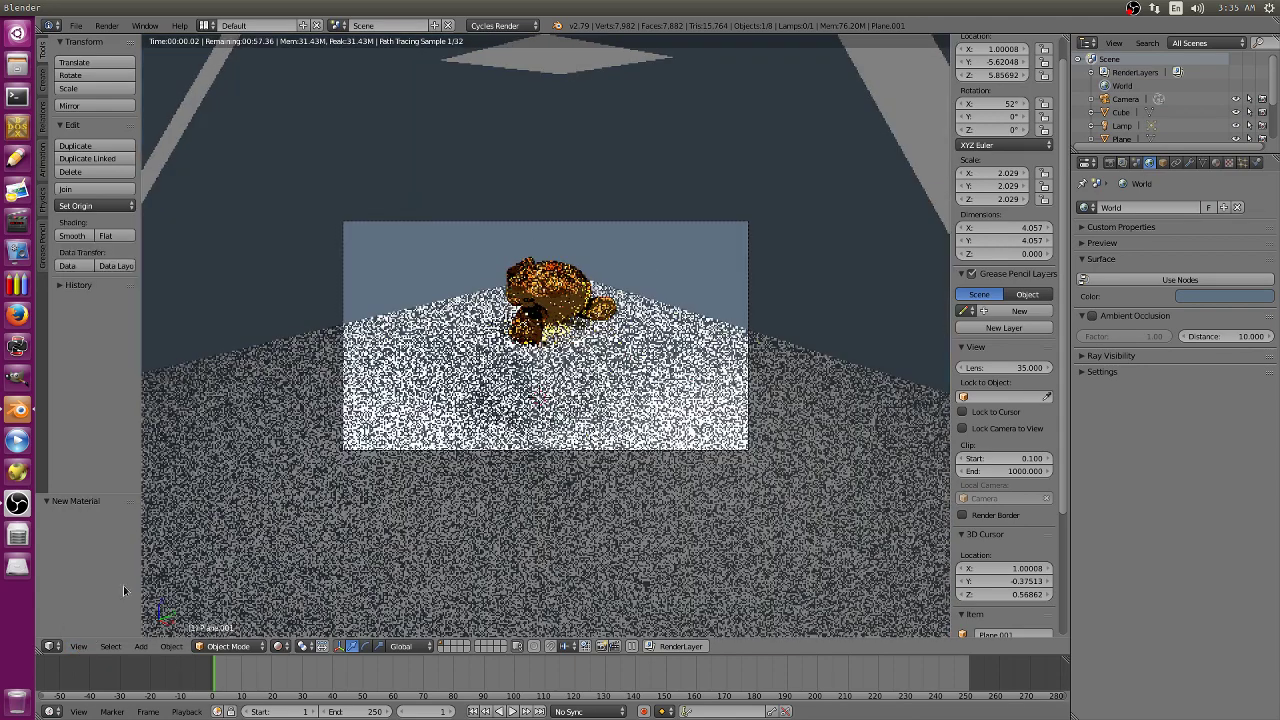
scroll(621, 307, up, 3)
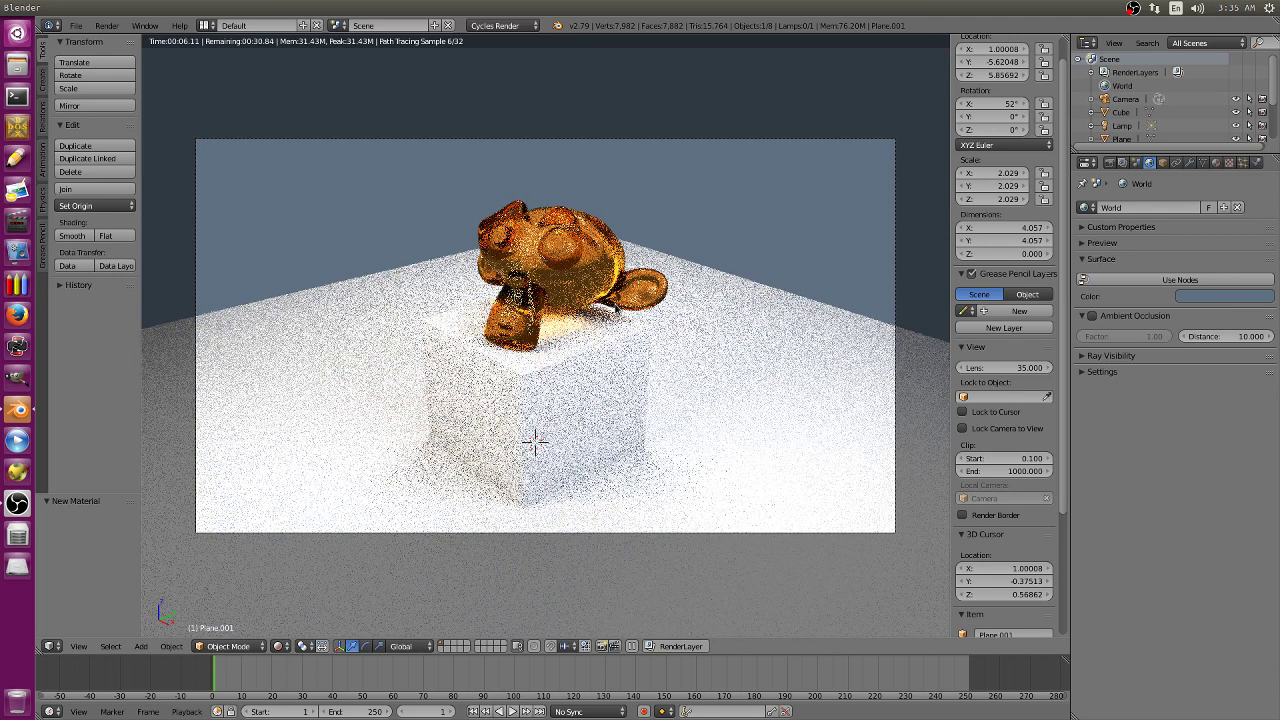
Save the scene in the Documents folder over the existing file tutorial.blend.
click(76, 25)
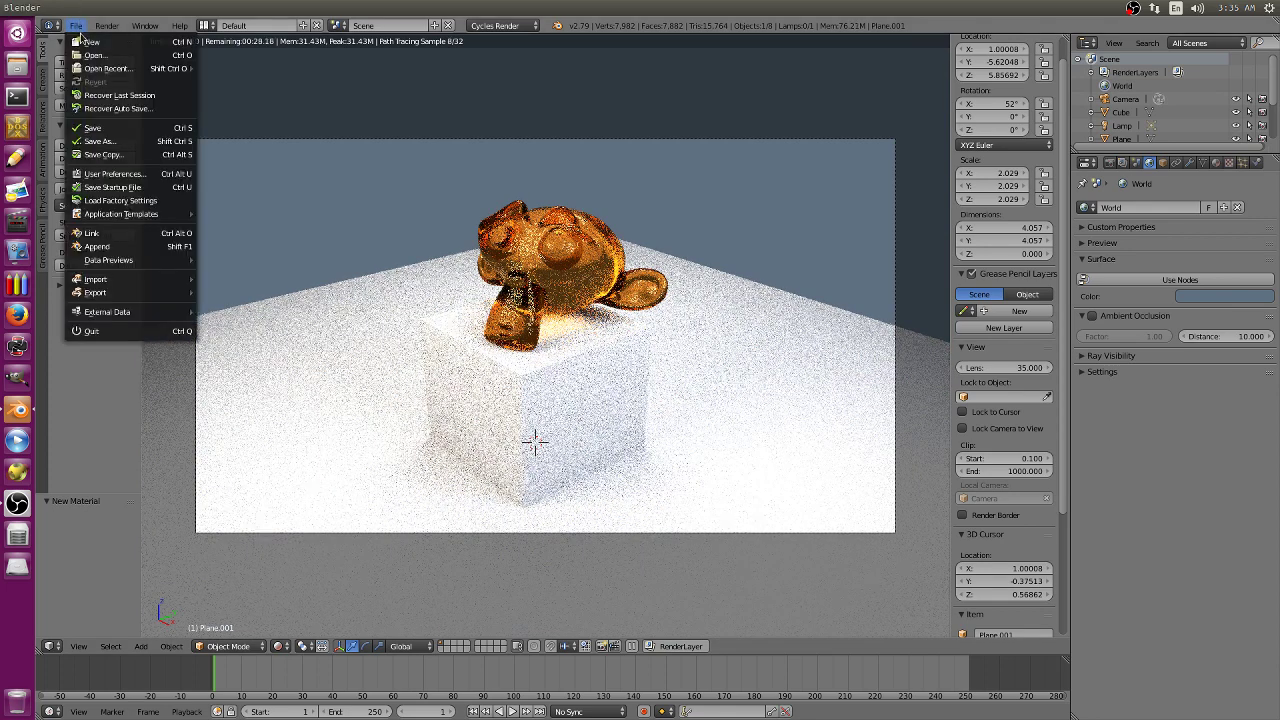
click(108, 125)
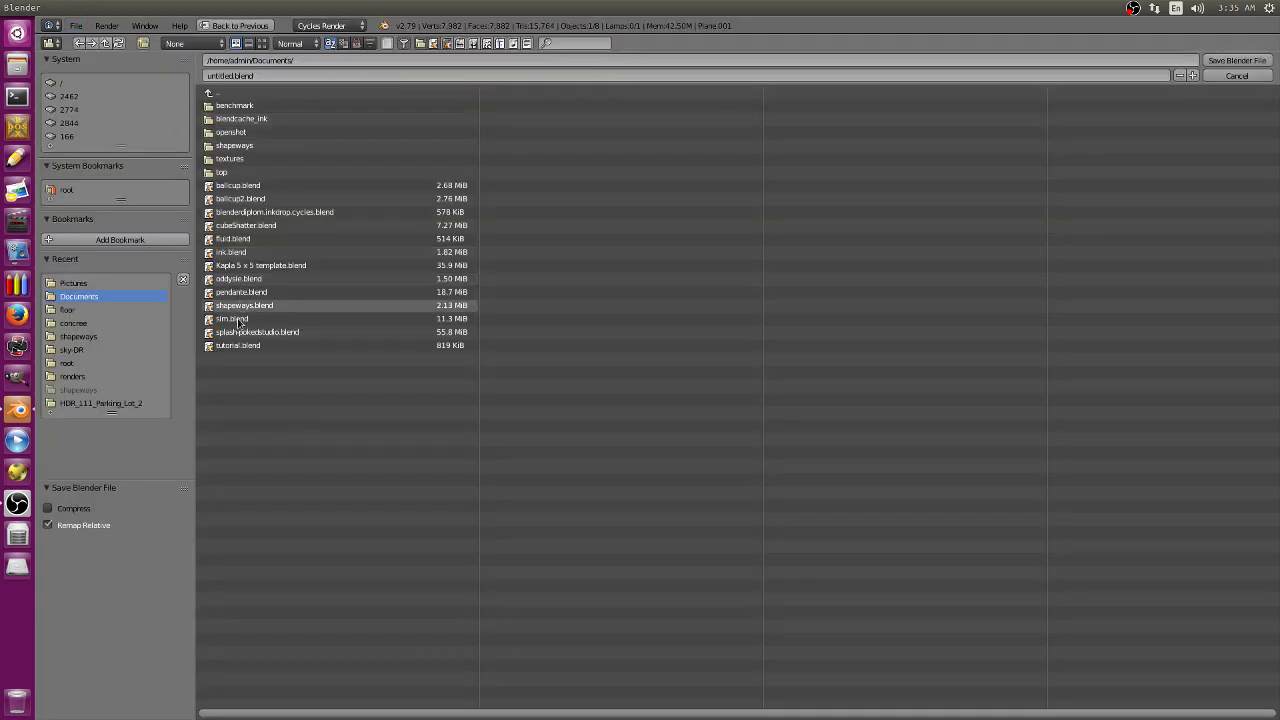
click(239, 346)
click(1237, 61)
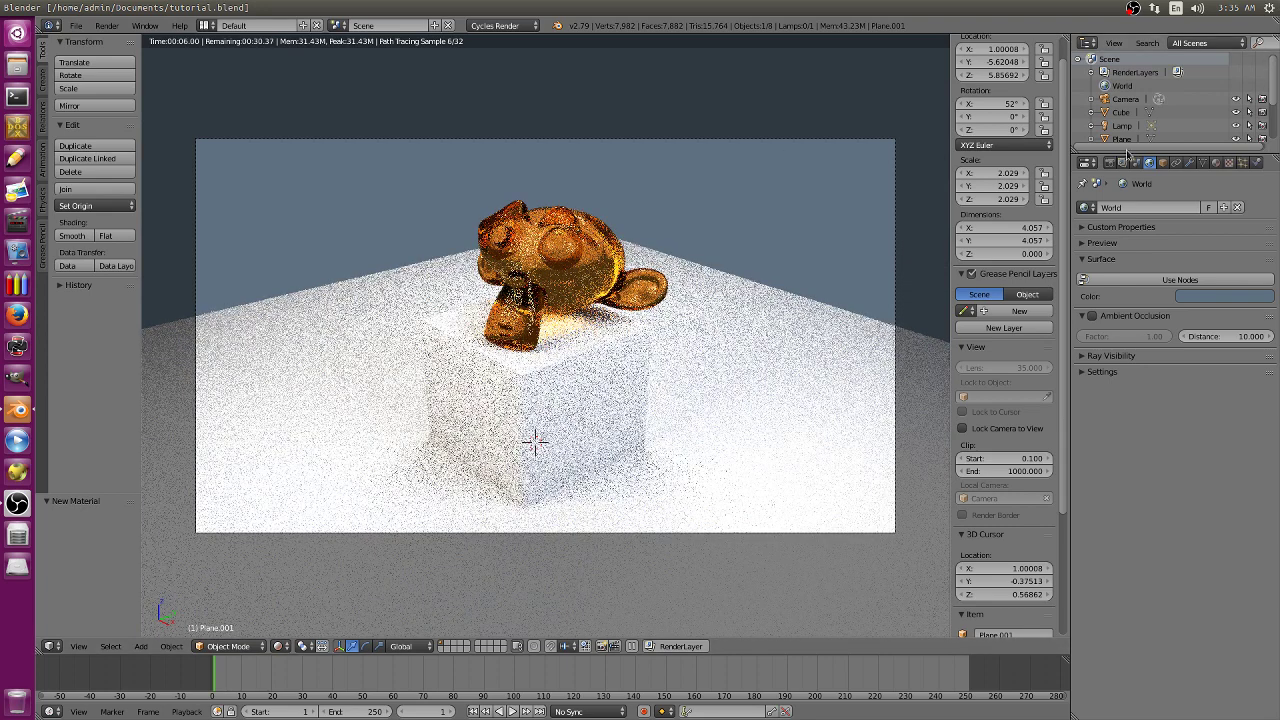
Set the Cycles render device to GPU Compute.
click(1111, 163)
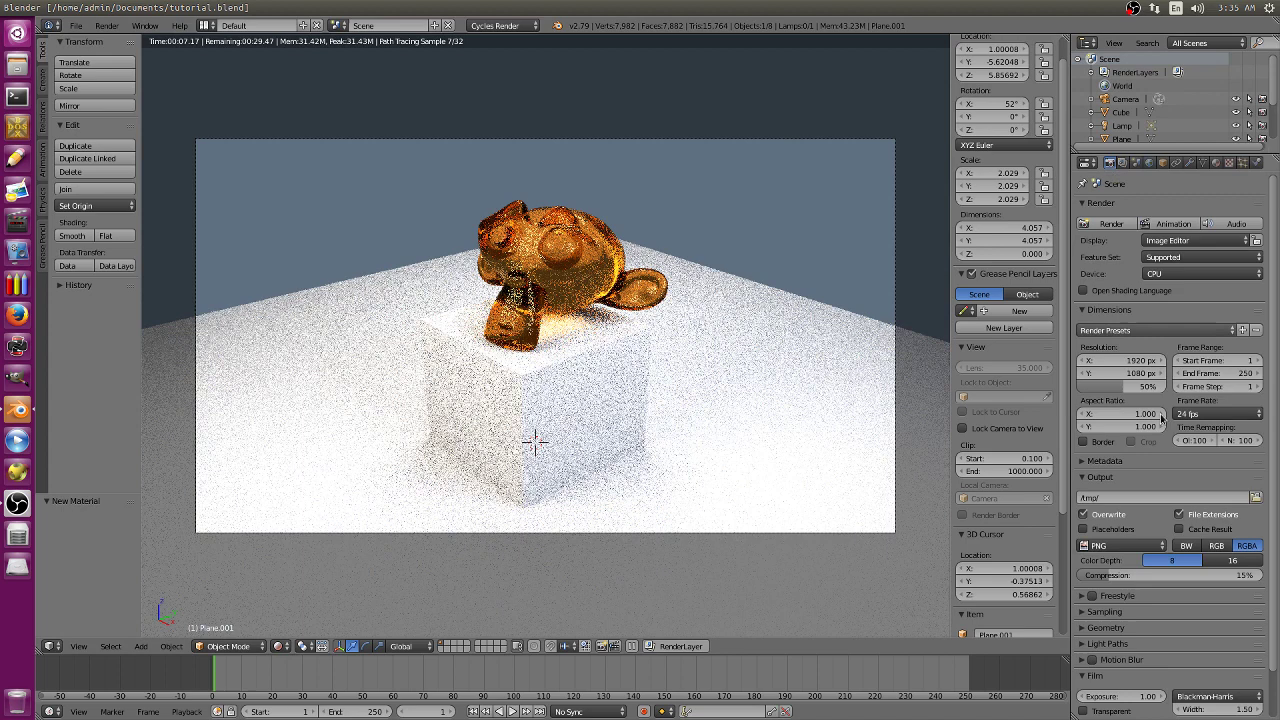
click(1166, 274)
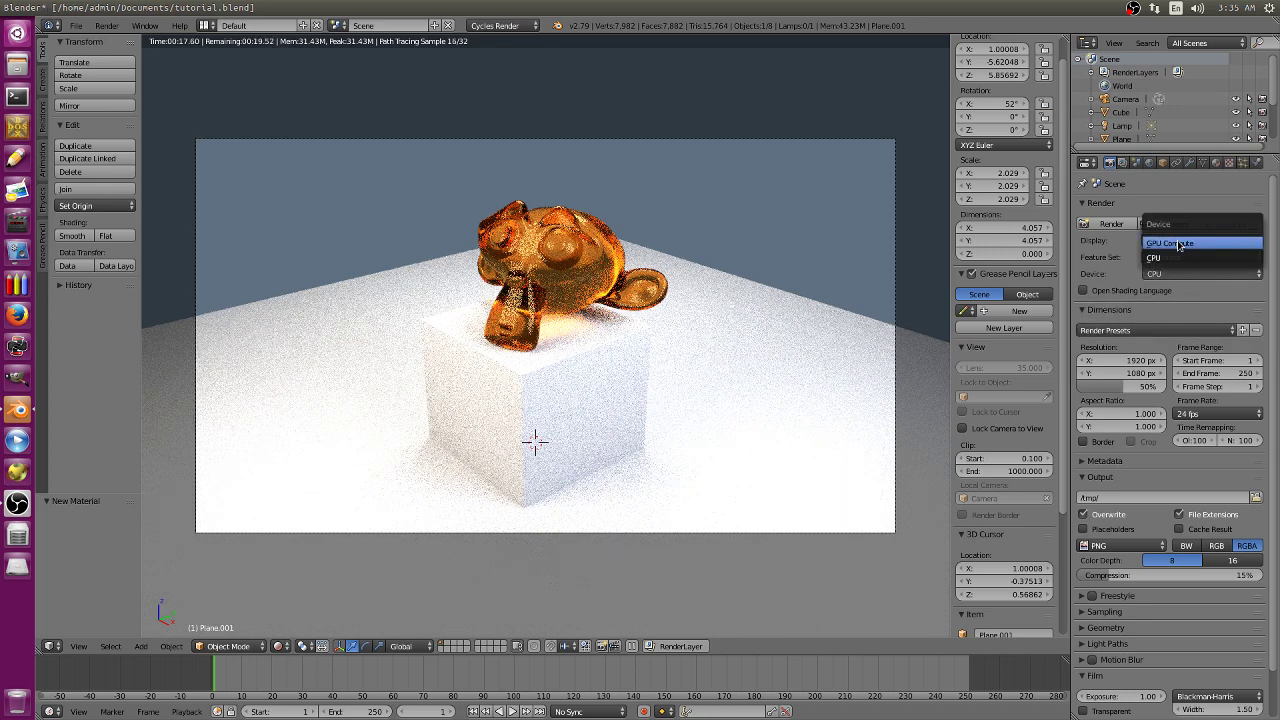
click(1180, 244)
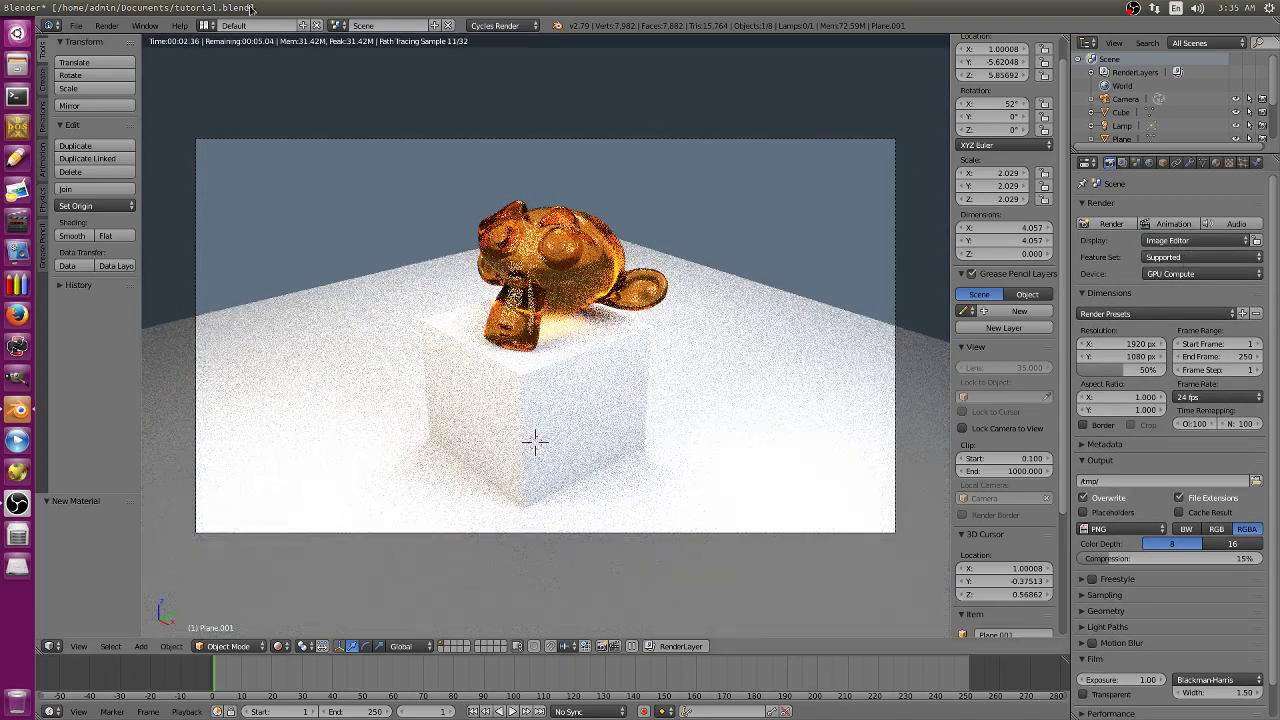
Open the user preferences and check the Cycles compute device settings.
click(77, 25)
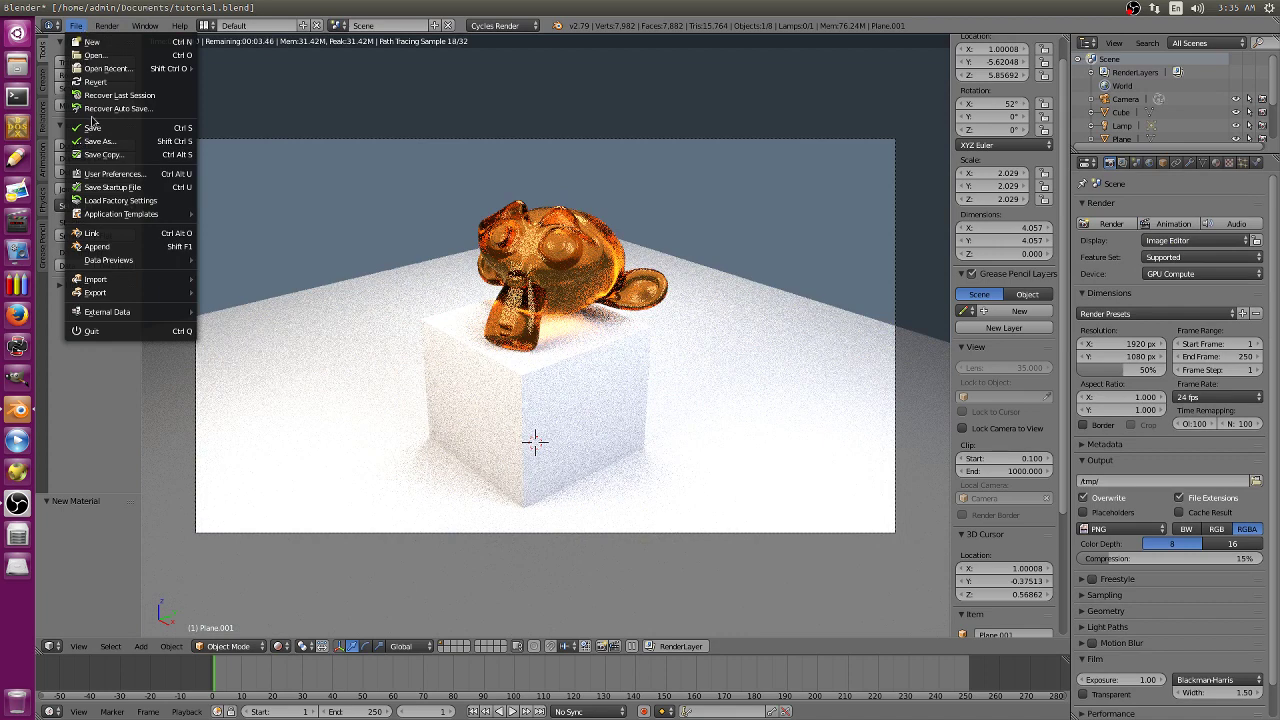
click(110, 174)
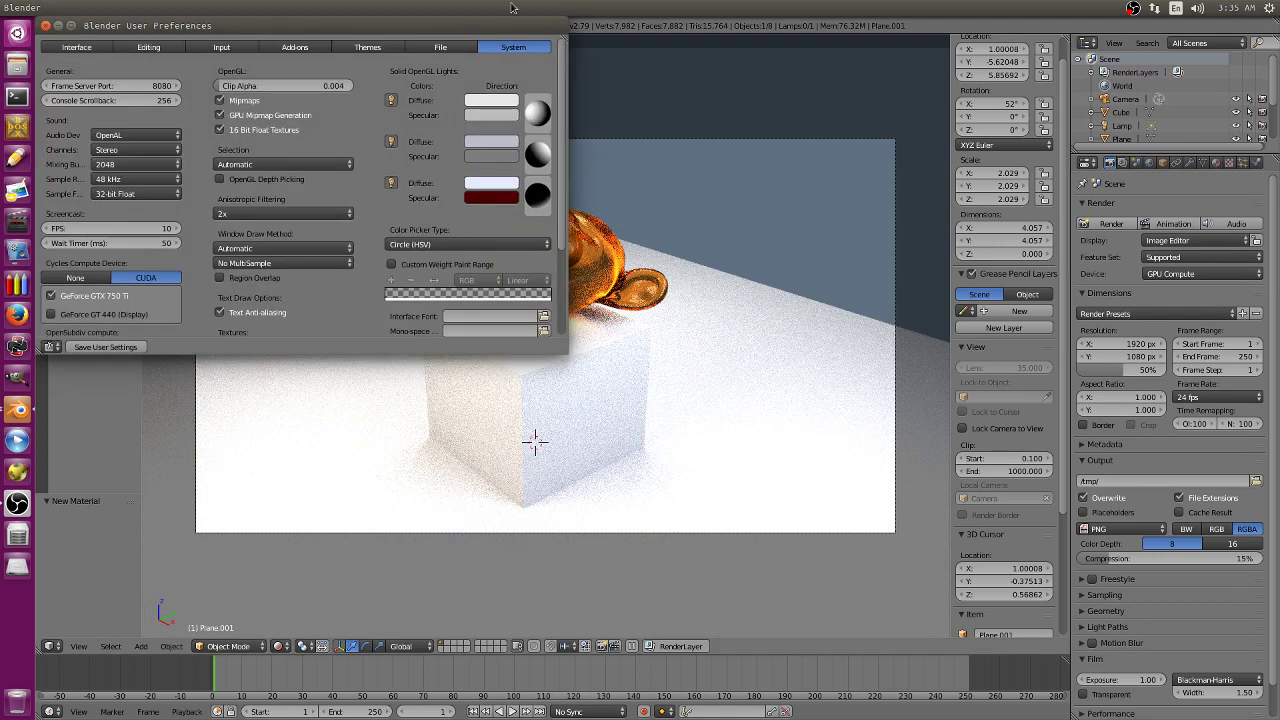
scroll(166, 264, down, 3)
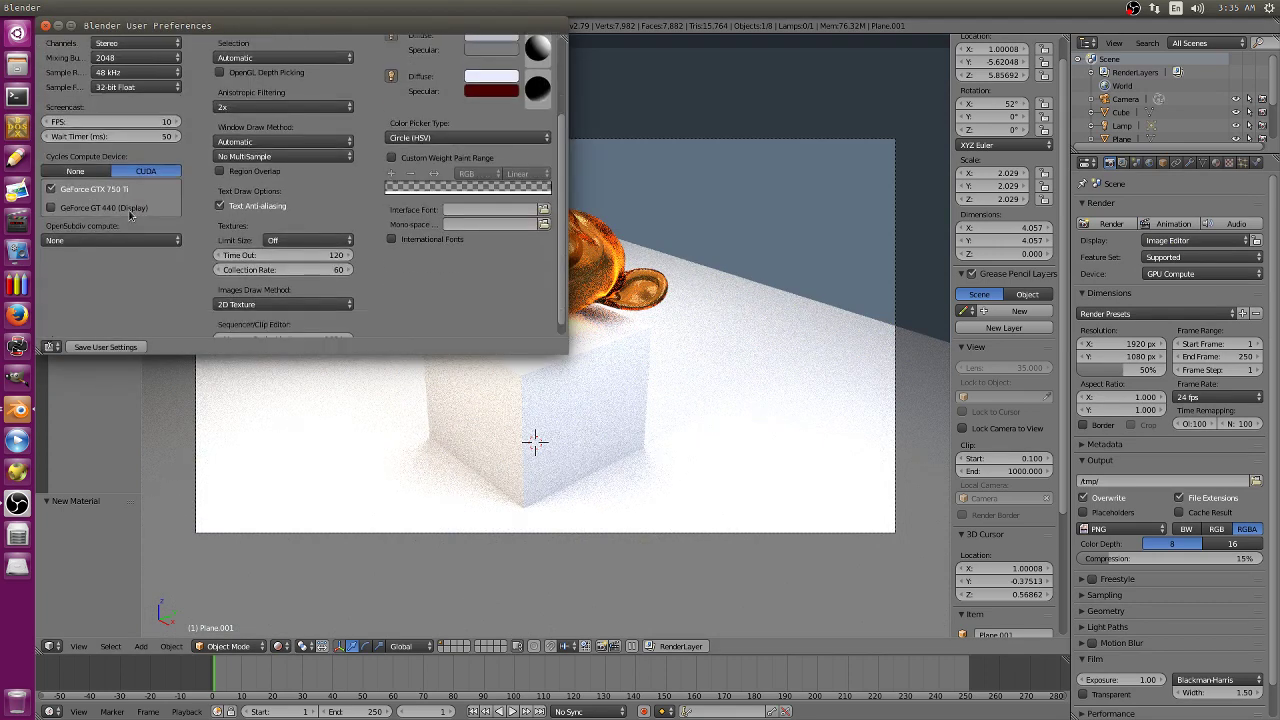
Switch the Cycles compute device to None and back to CUDA, save the user settings and close the preferences.
click(94, 174)
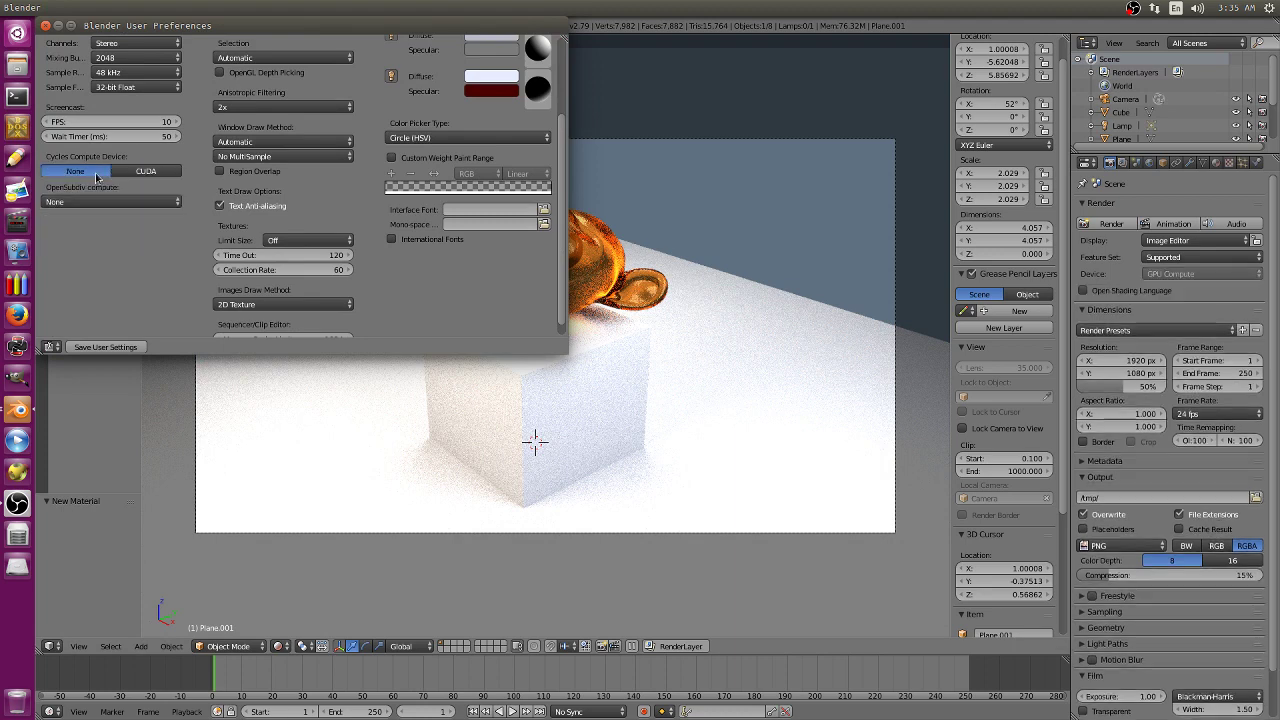
click(145, 173)
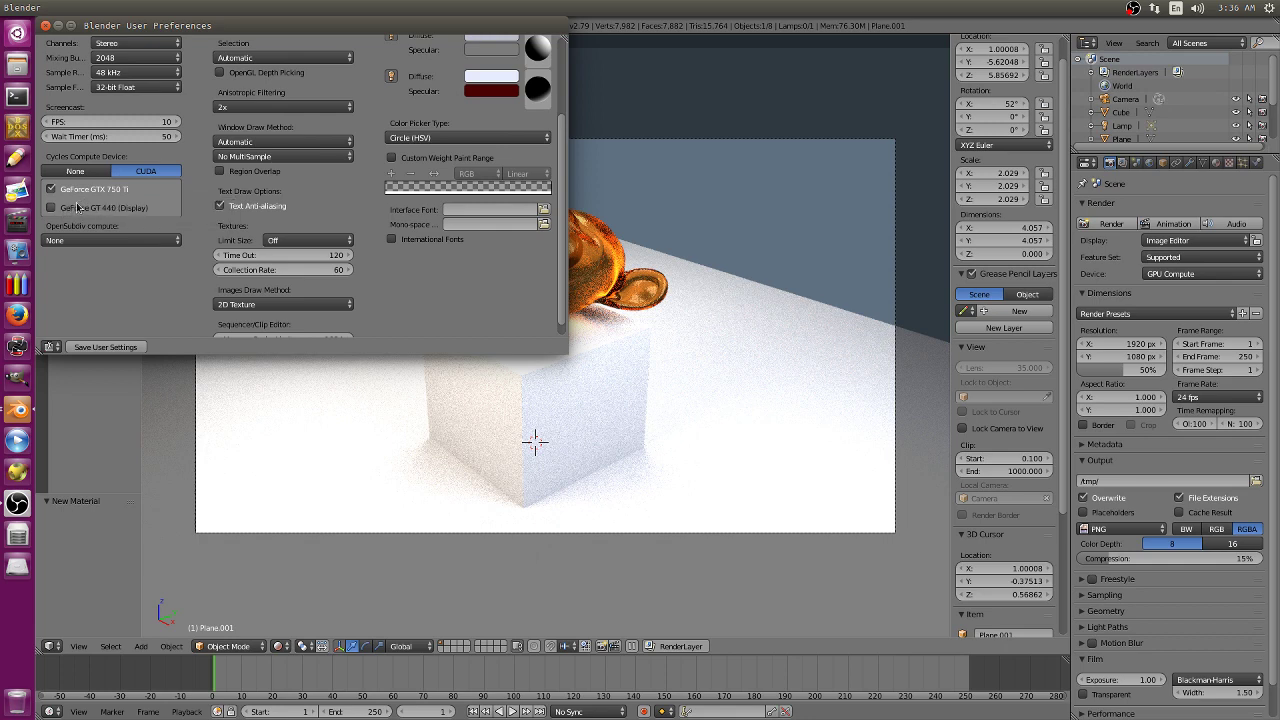
click(104, 347)
click(45, 25)
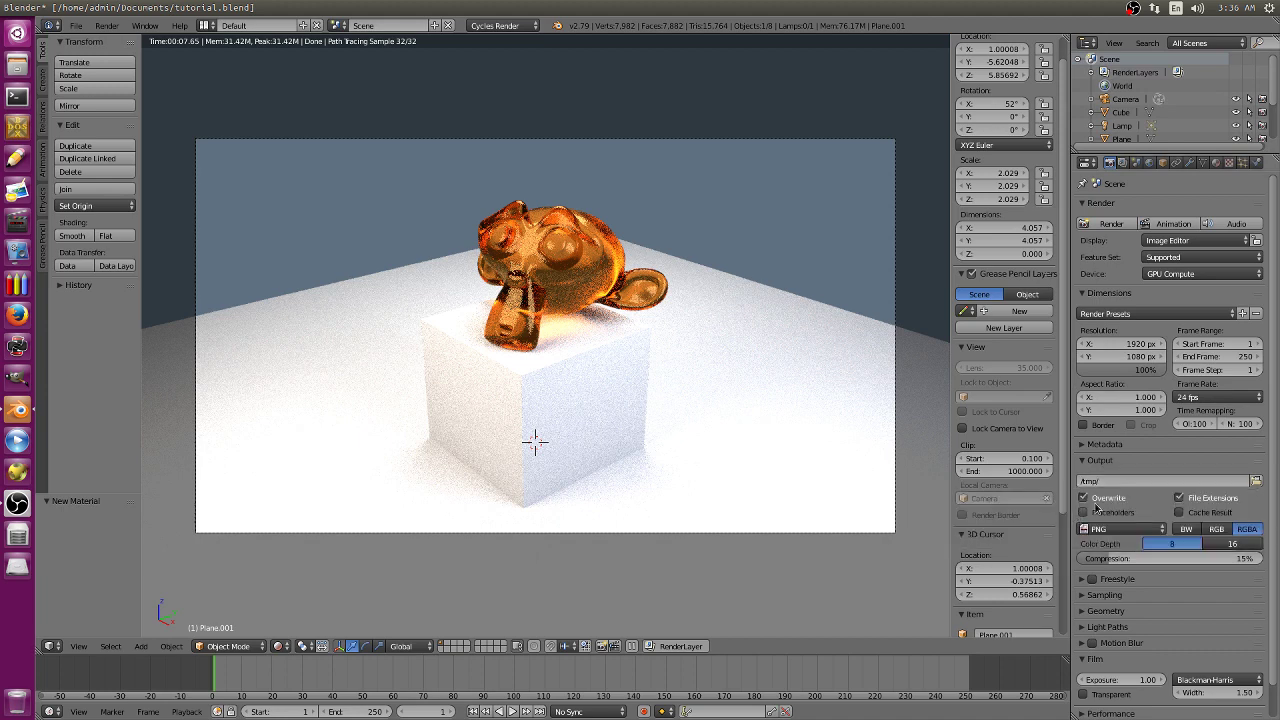
Set the PNG render output to RGB color with a color depth of 16.
click(1110, 530)
click(1218, 530)
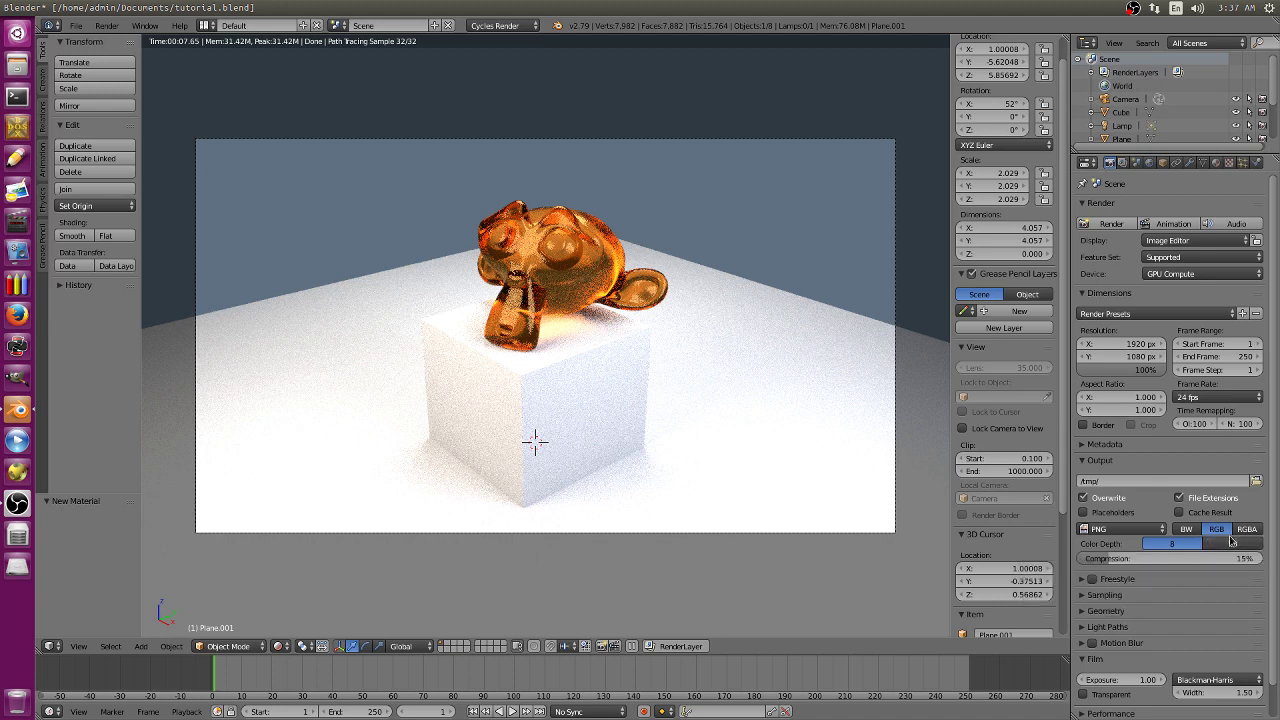
click(1215, 544)
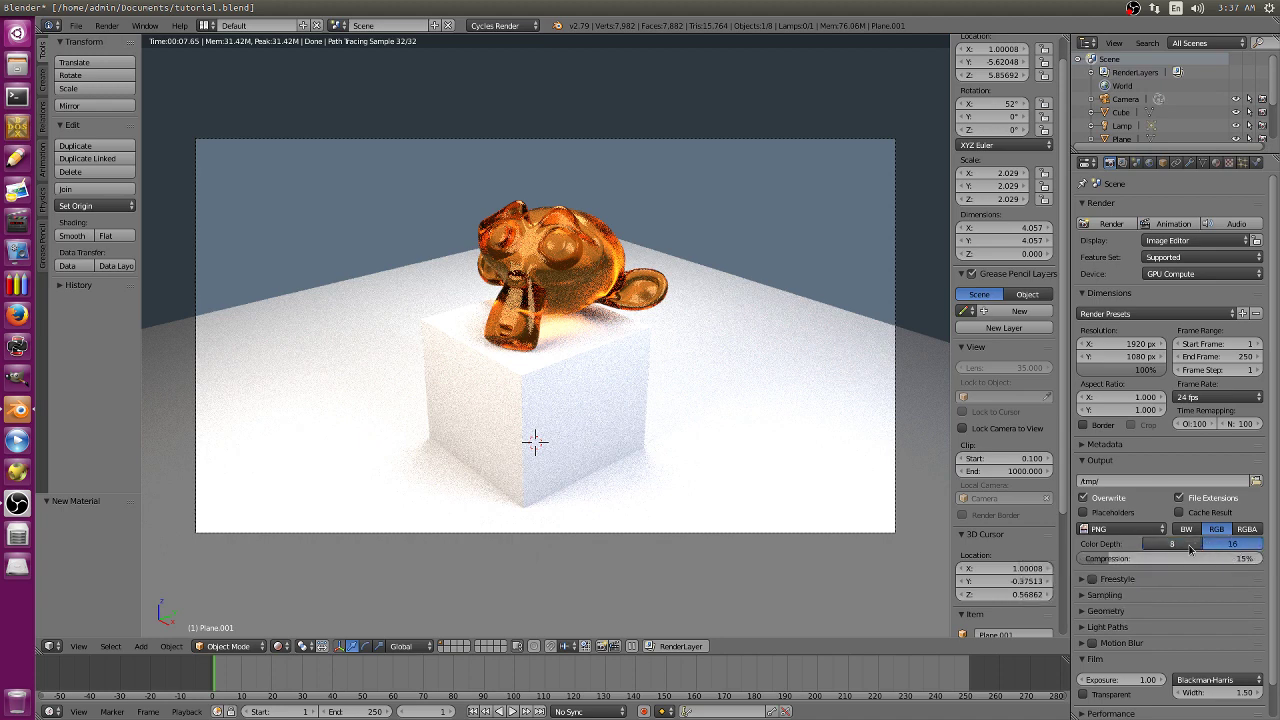
Set the Cycles render samples to 500 in the sampling settings.
scroll(1184, 548, down, 3)
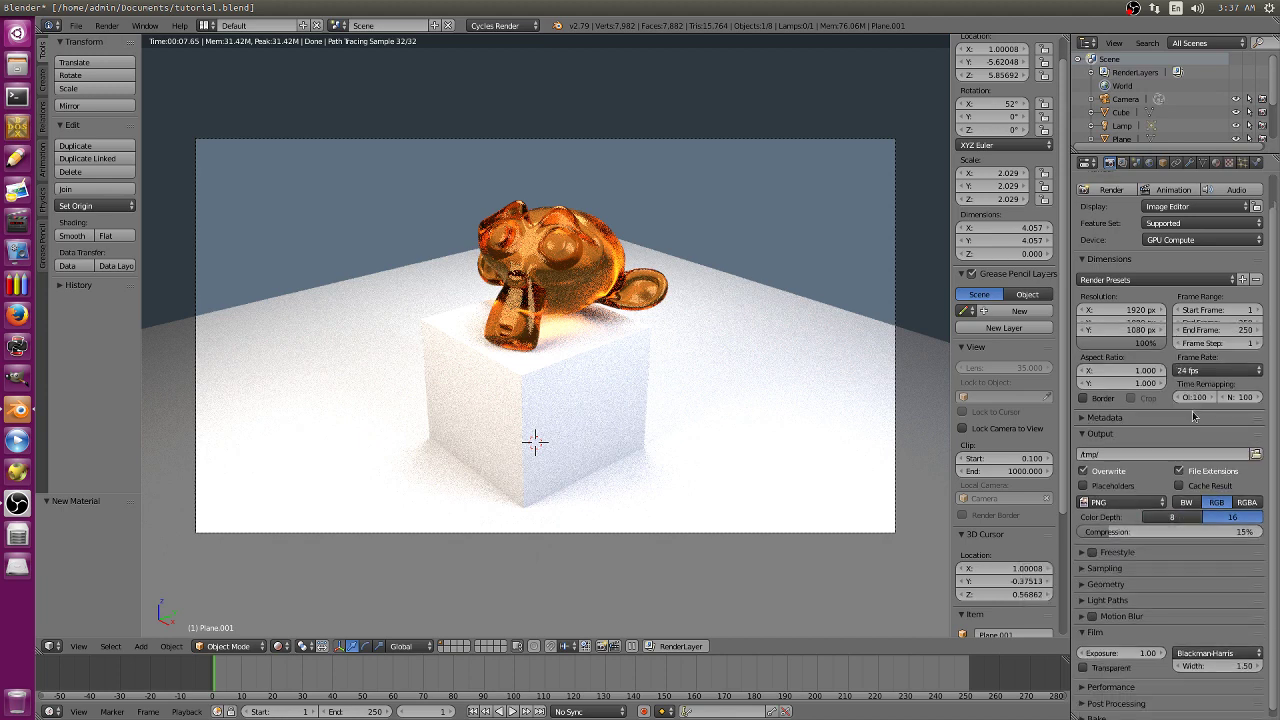
click(1118, 562)
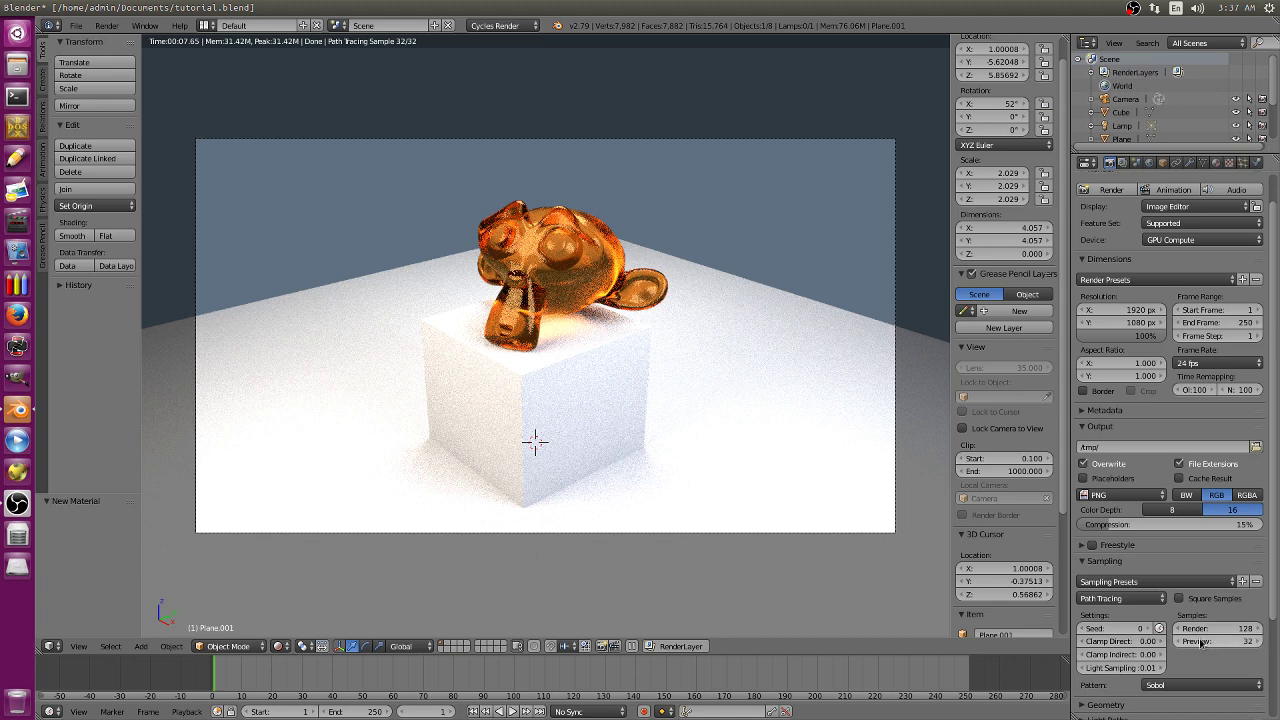
click(1240, 628)
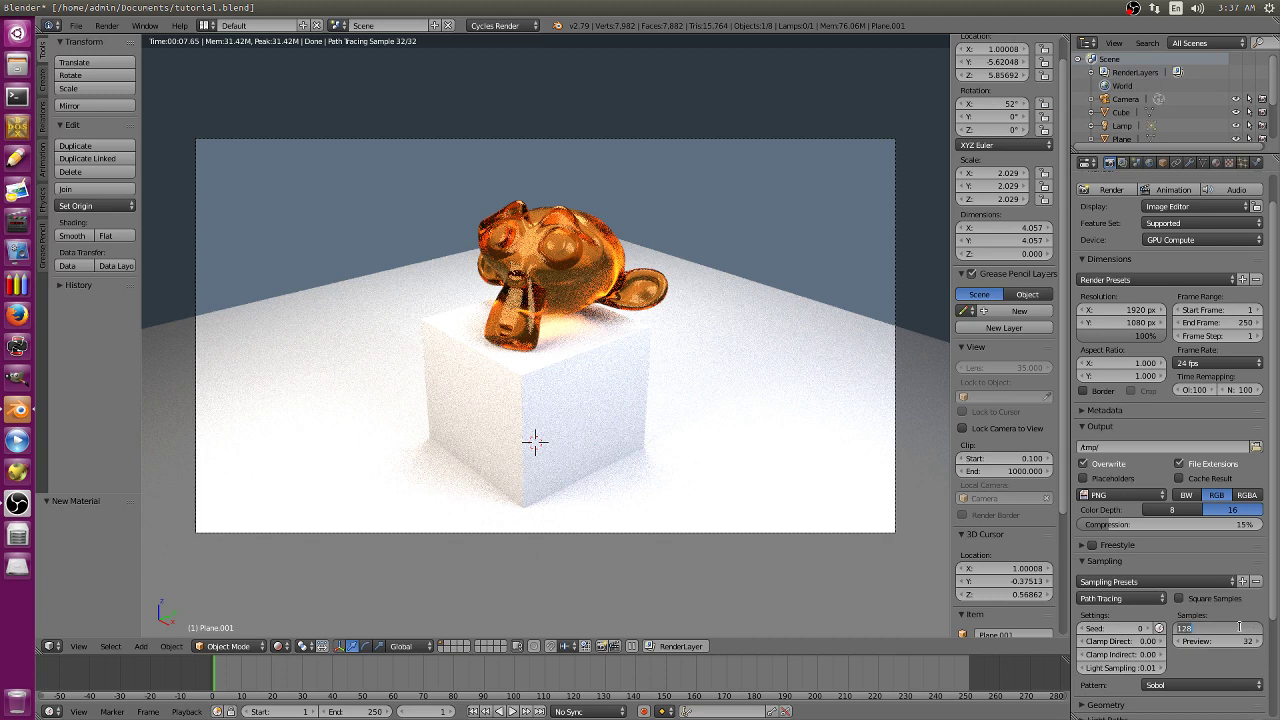
text(500)
key(Return)
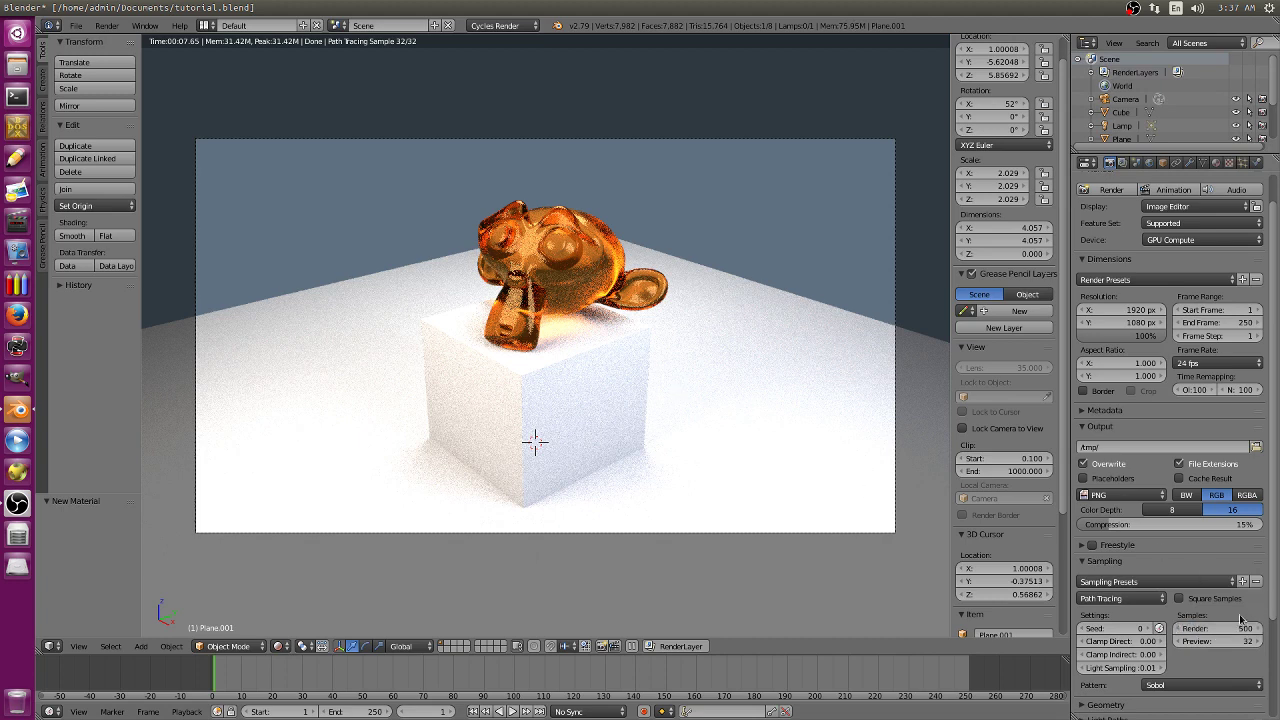
Set the render tile size to 256 in both X and Y in the performance settings.
scroll(1232, 628, down, 3)
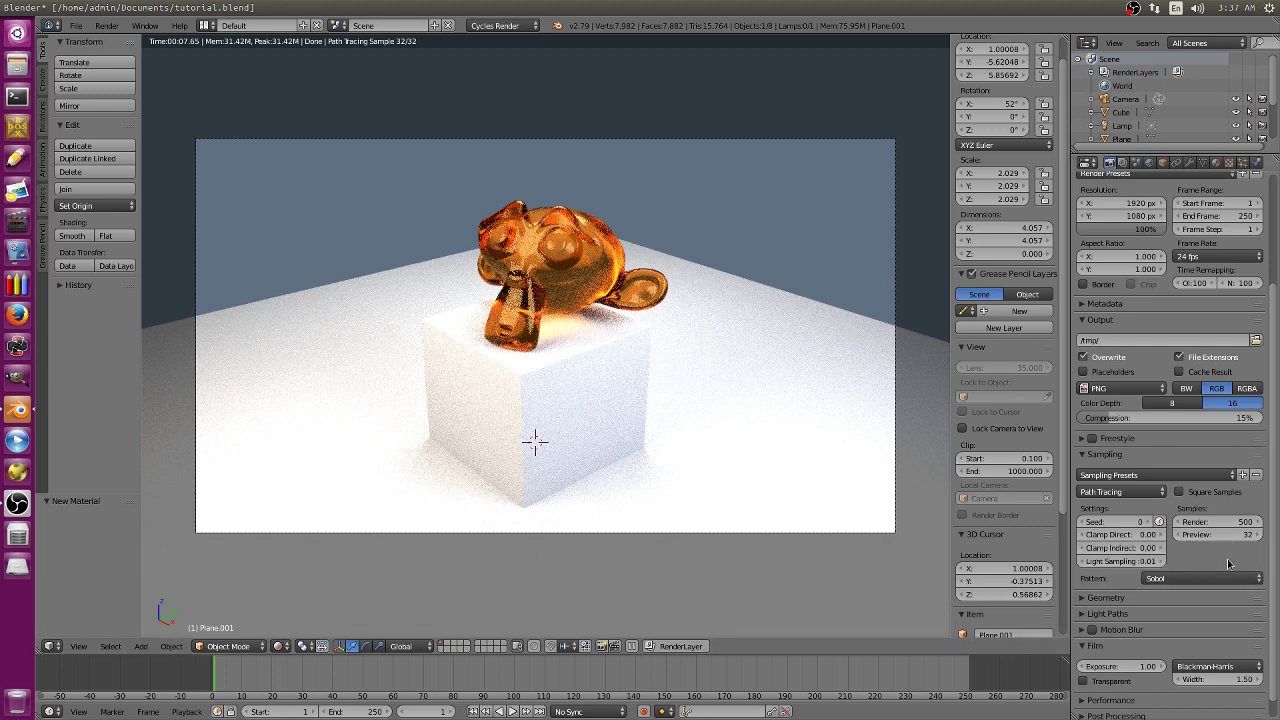
scroll(1199, 535, down, 1)
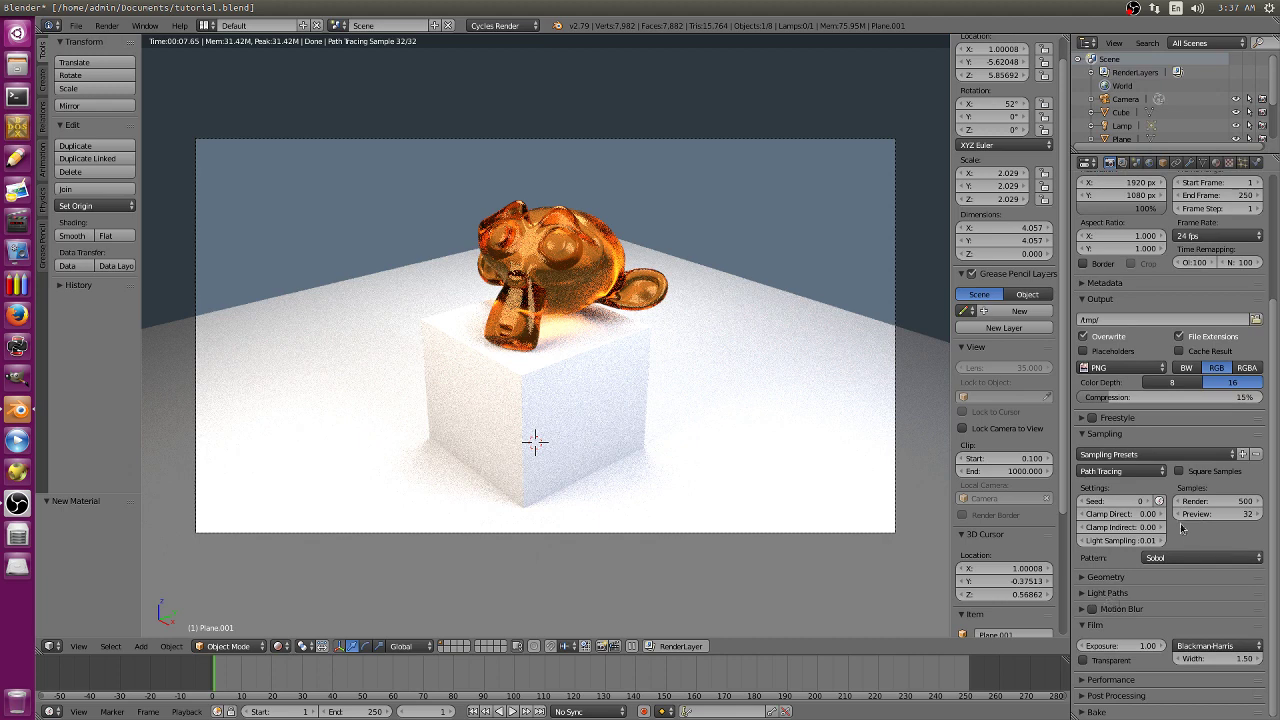
click(1120, 679)
scroll(1187, 500, down, 5)
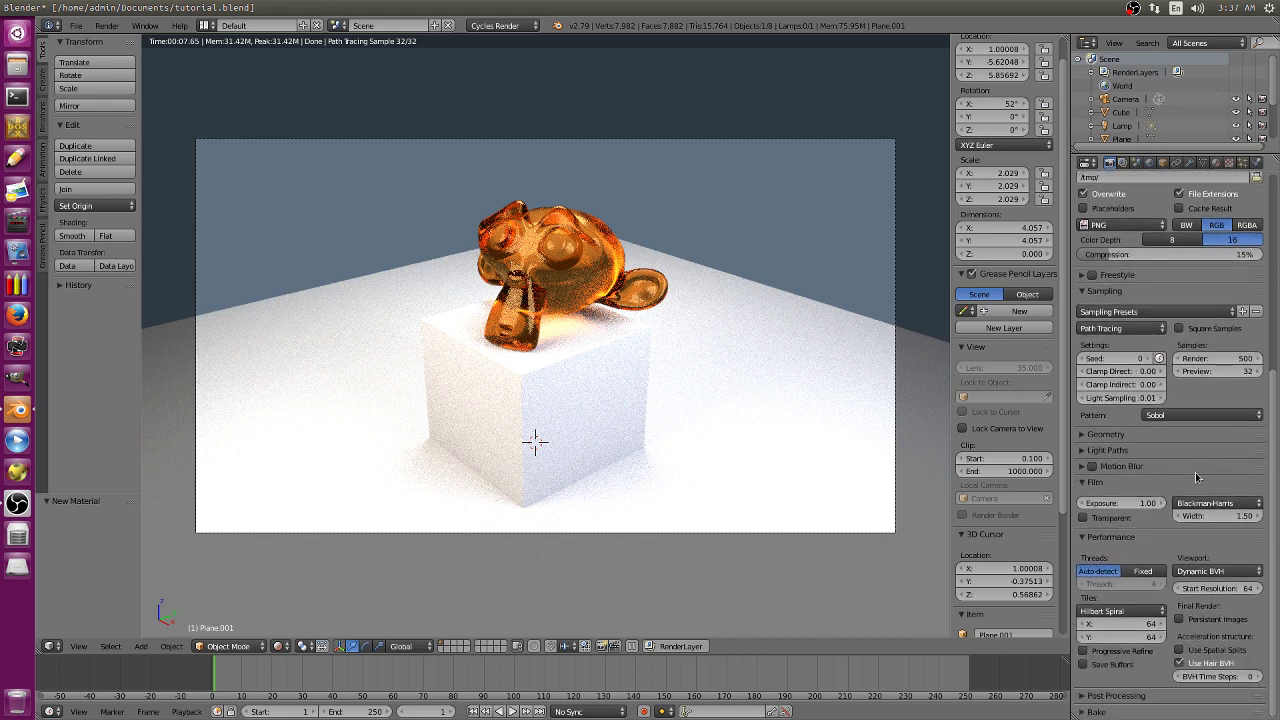
click(1118, 626)
text(25)
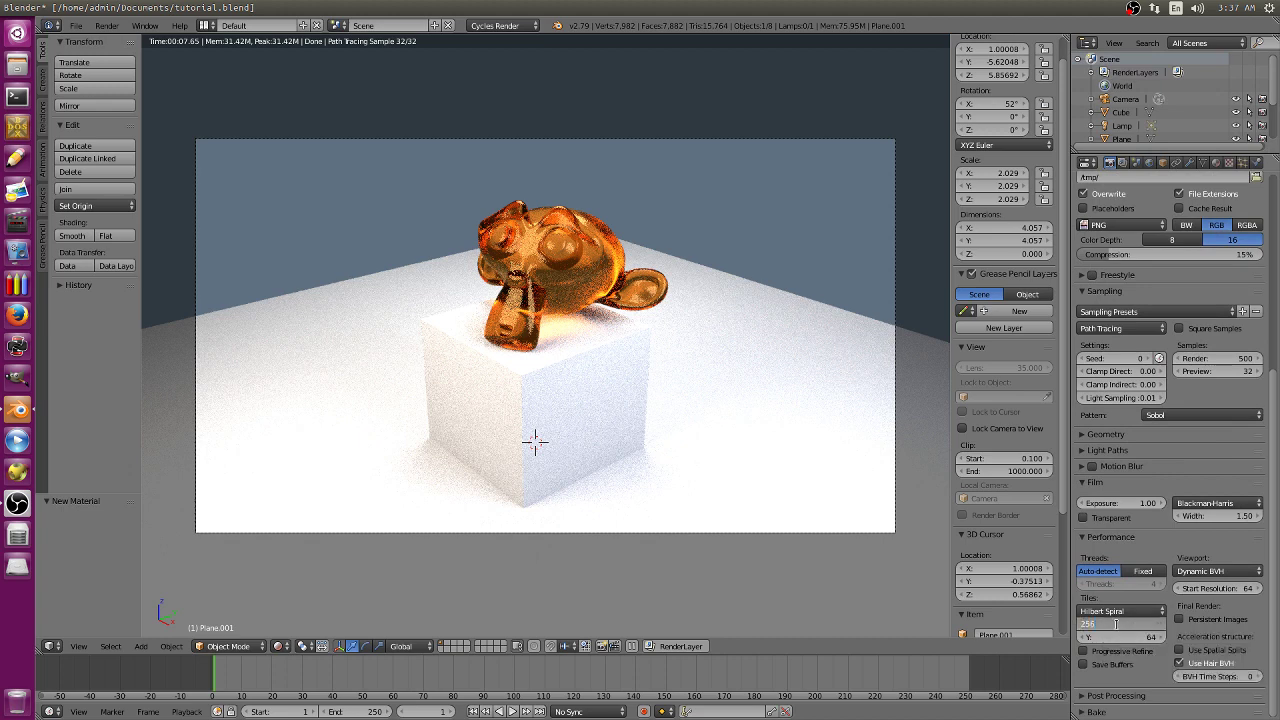
text(6)
click(1132, 638)
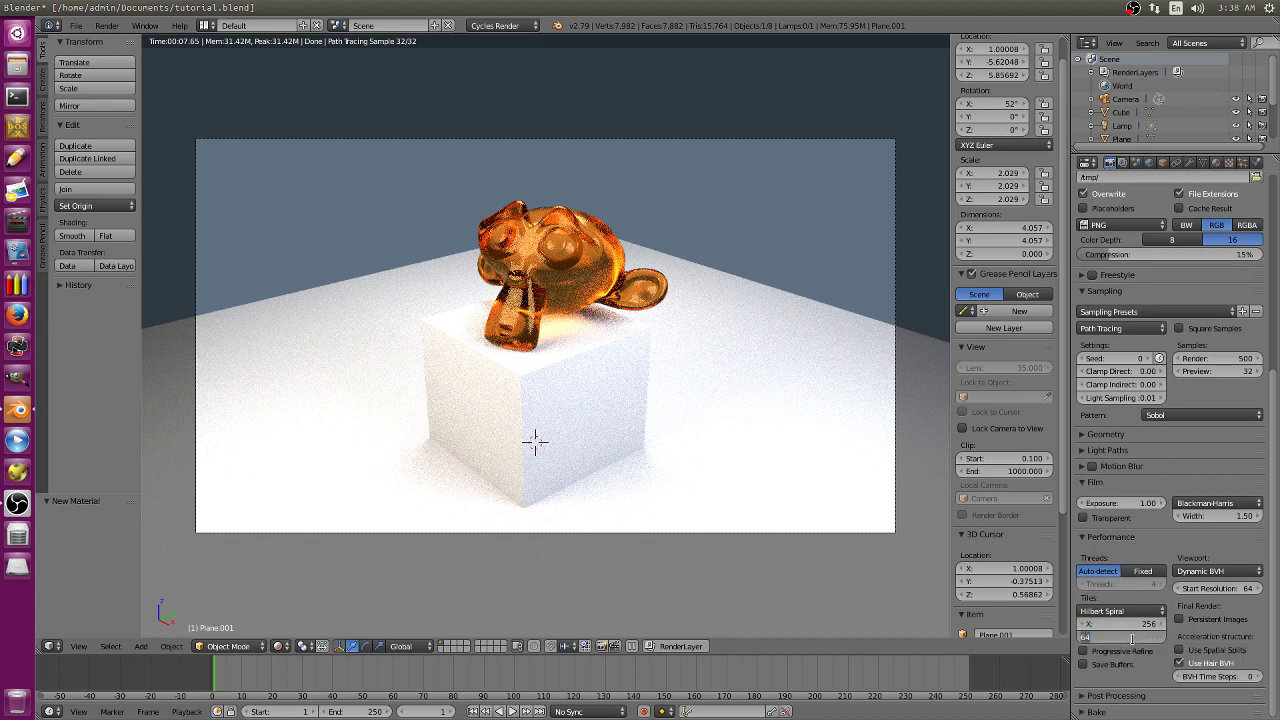
text(25)
key(Return)
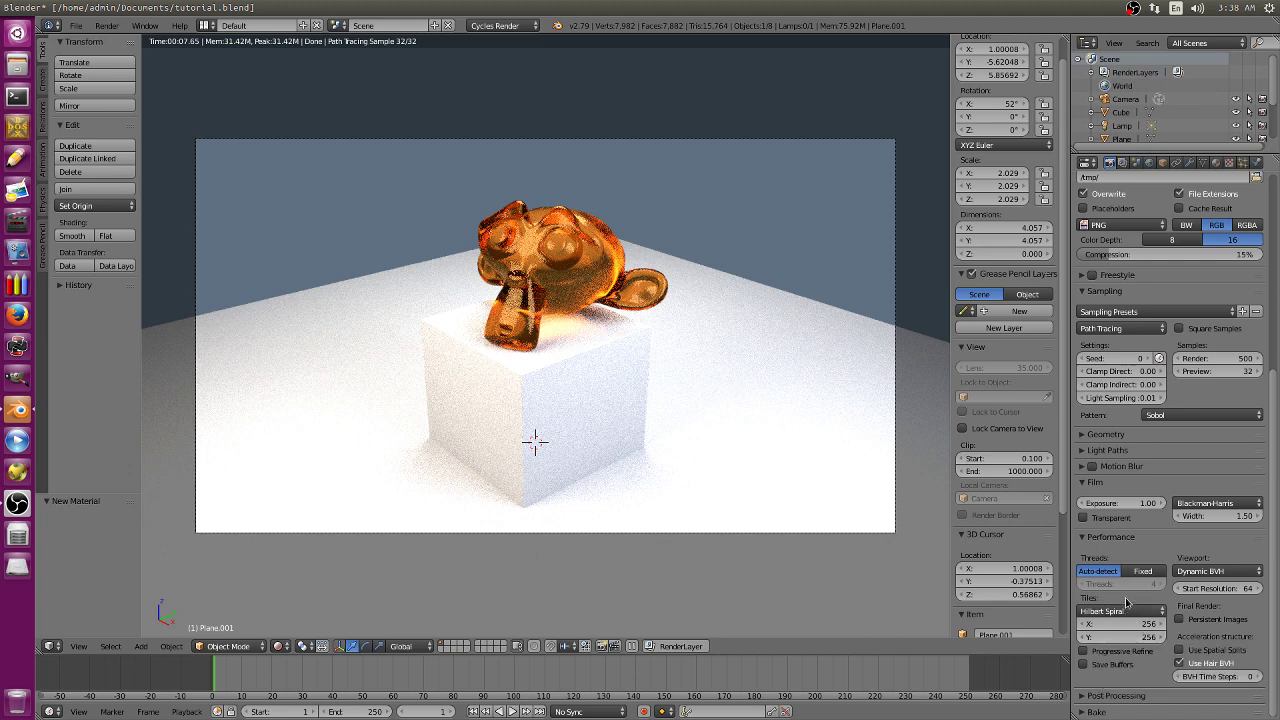
Render a still image of the scene with the configured Cycles settings.
scroll(1138, 600, up, 8)
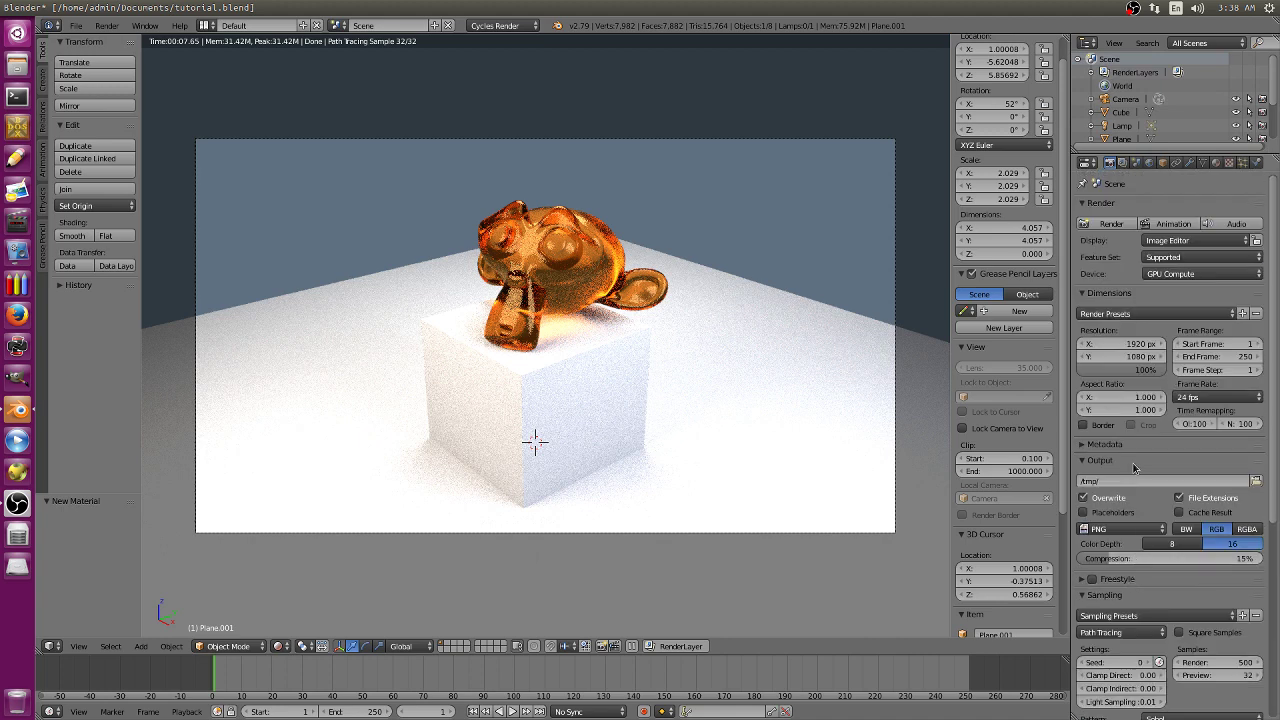
click(1111, 223)
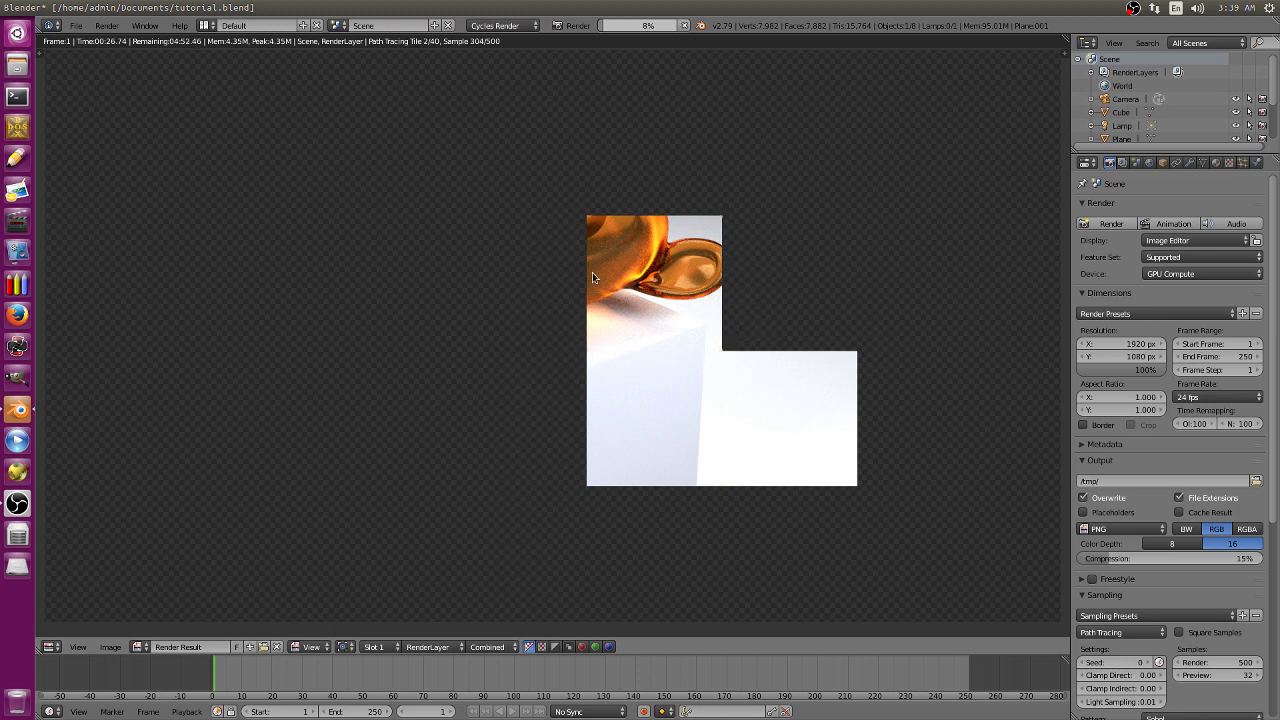
scroll(1145, 633, down, 8)
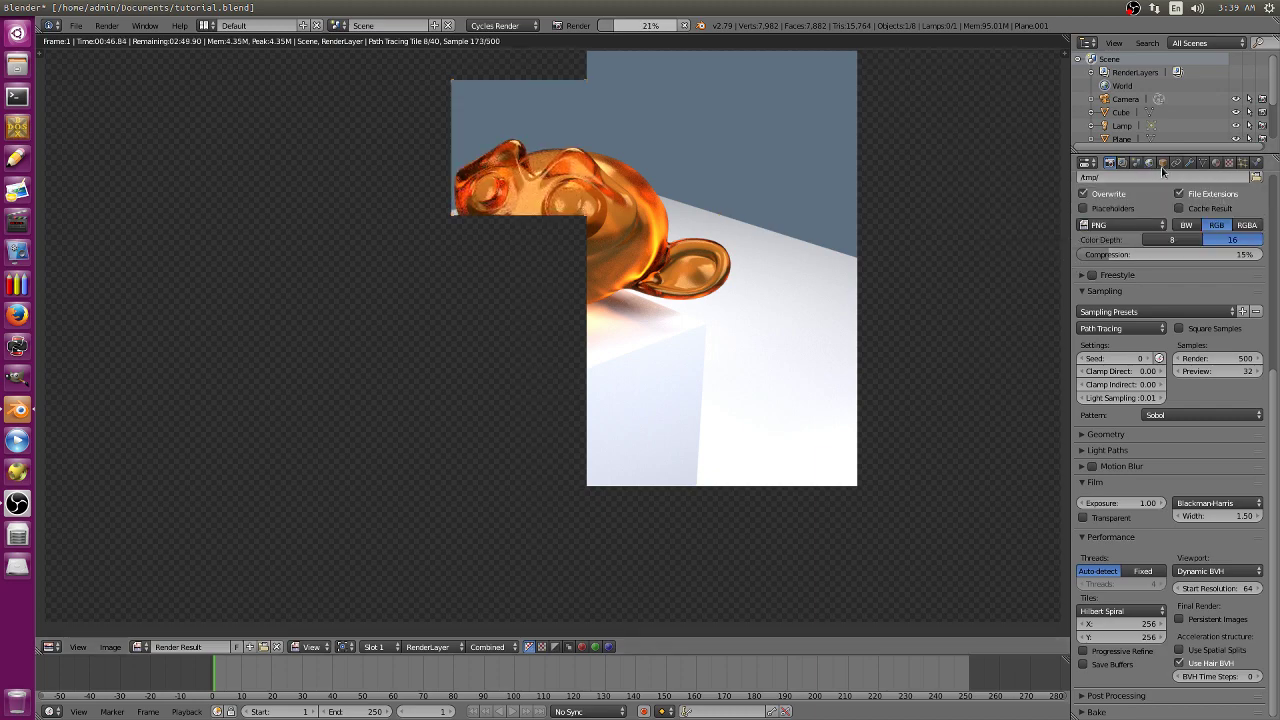
Inspect the material of Plane.001 and its available surface shader types.
click(1217, 163)
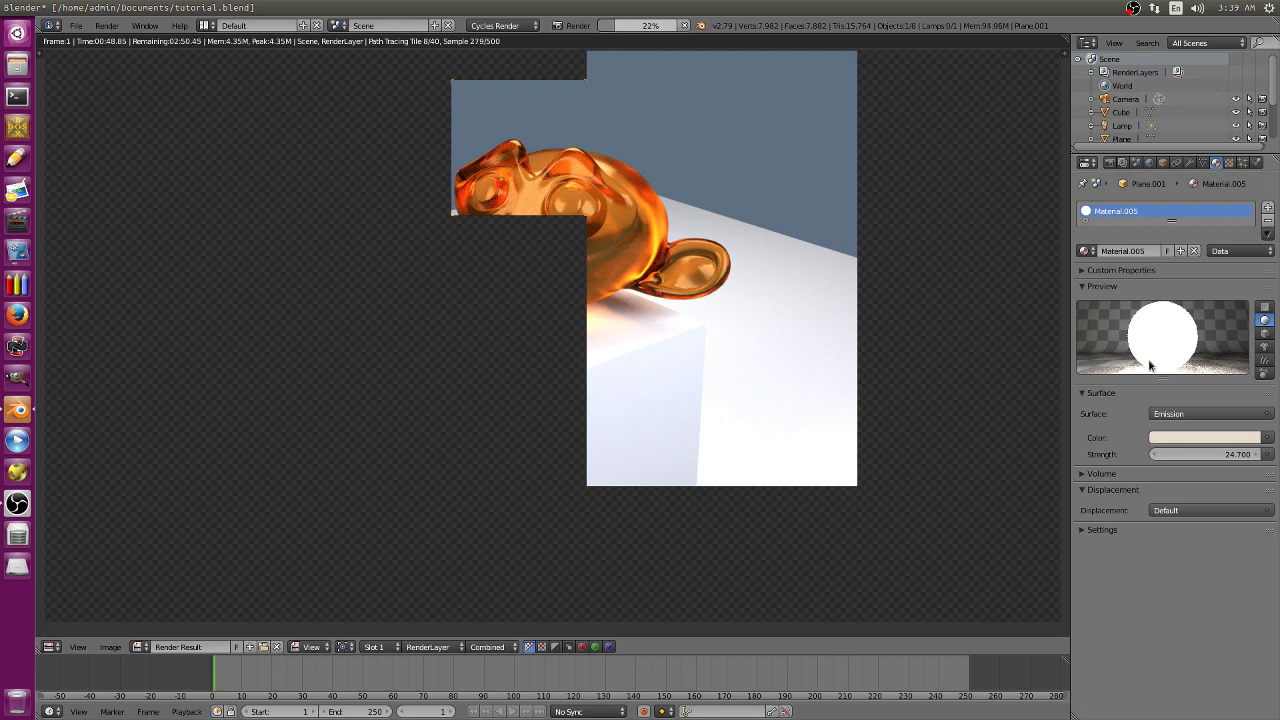
click(1189, 414)
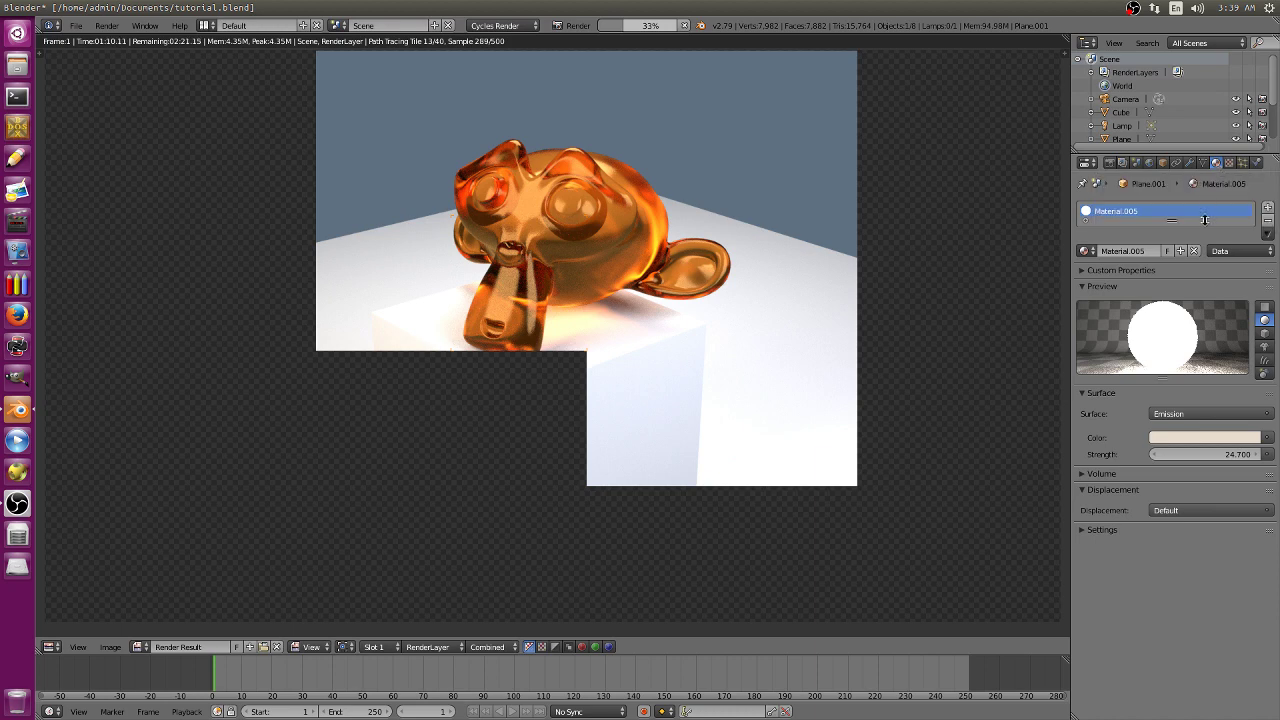
click(1208, 412)
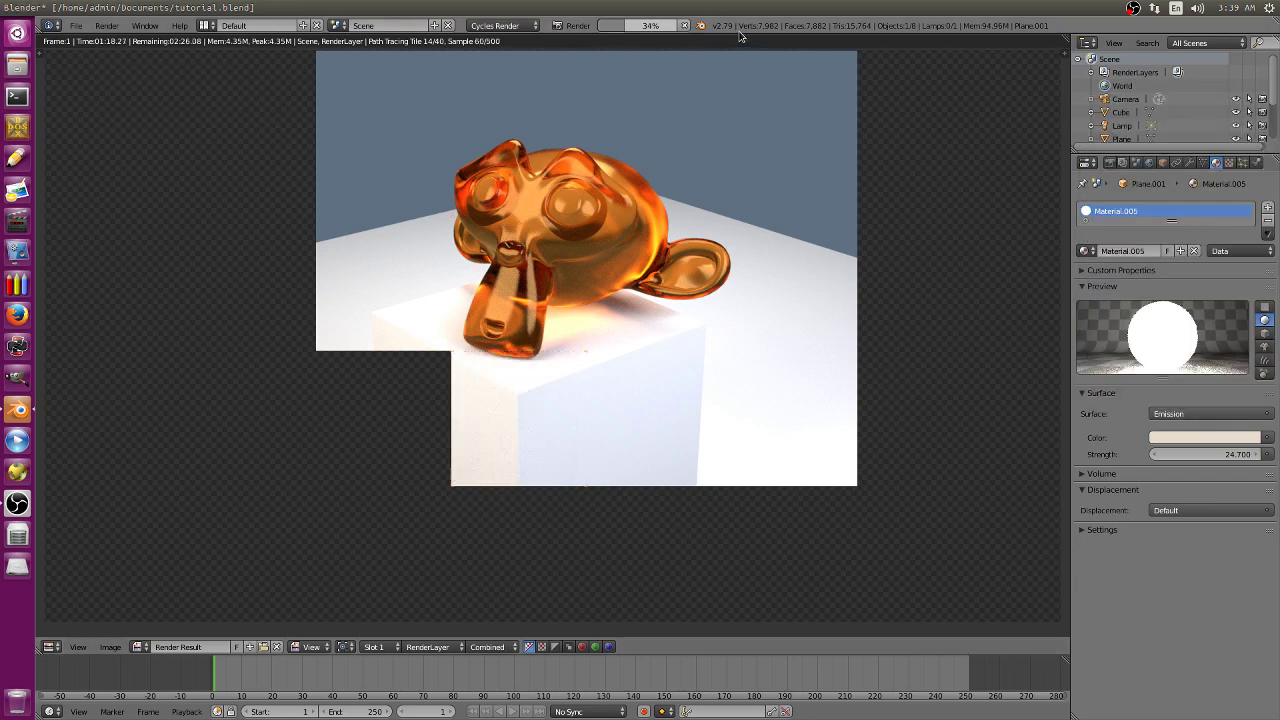
Split the render result area horizontally and switch the upper part to the Node Editor.
drag(737, 36, 743, 56)
drag(746, 42, 748, 25)
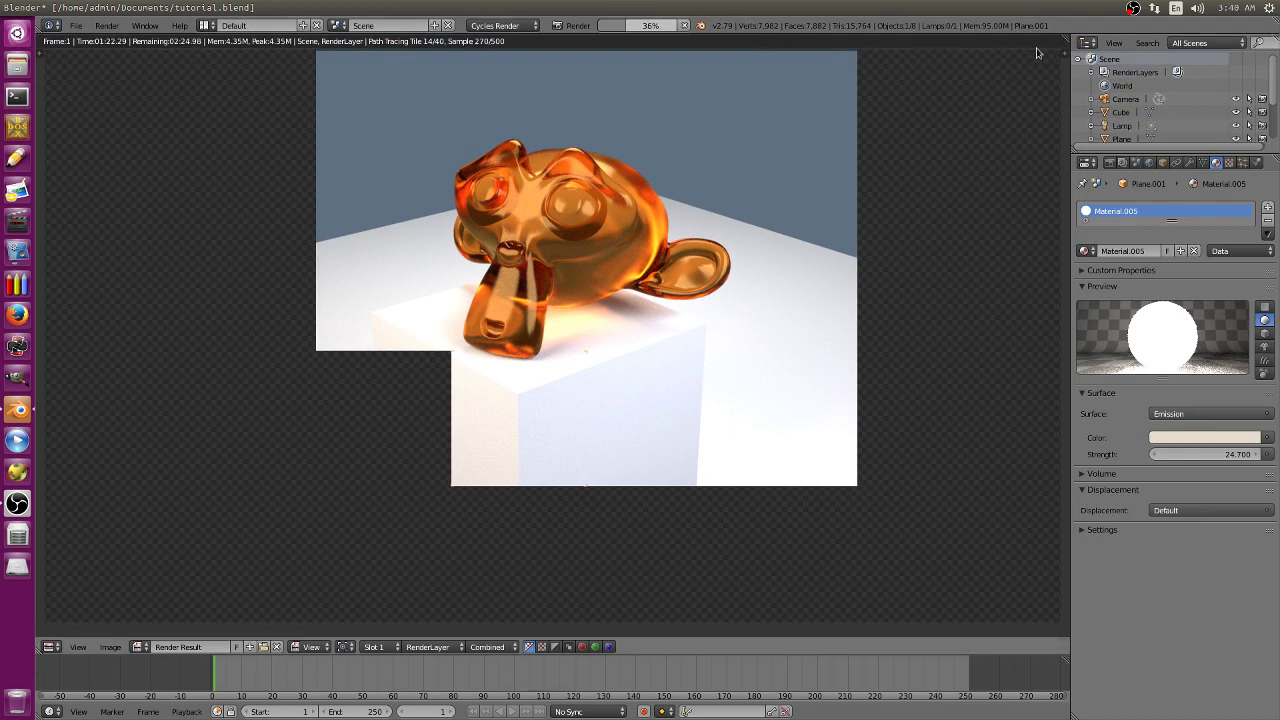
drag(1066, 40, 1060, 231)
click(55, 233)
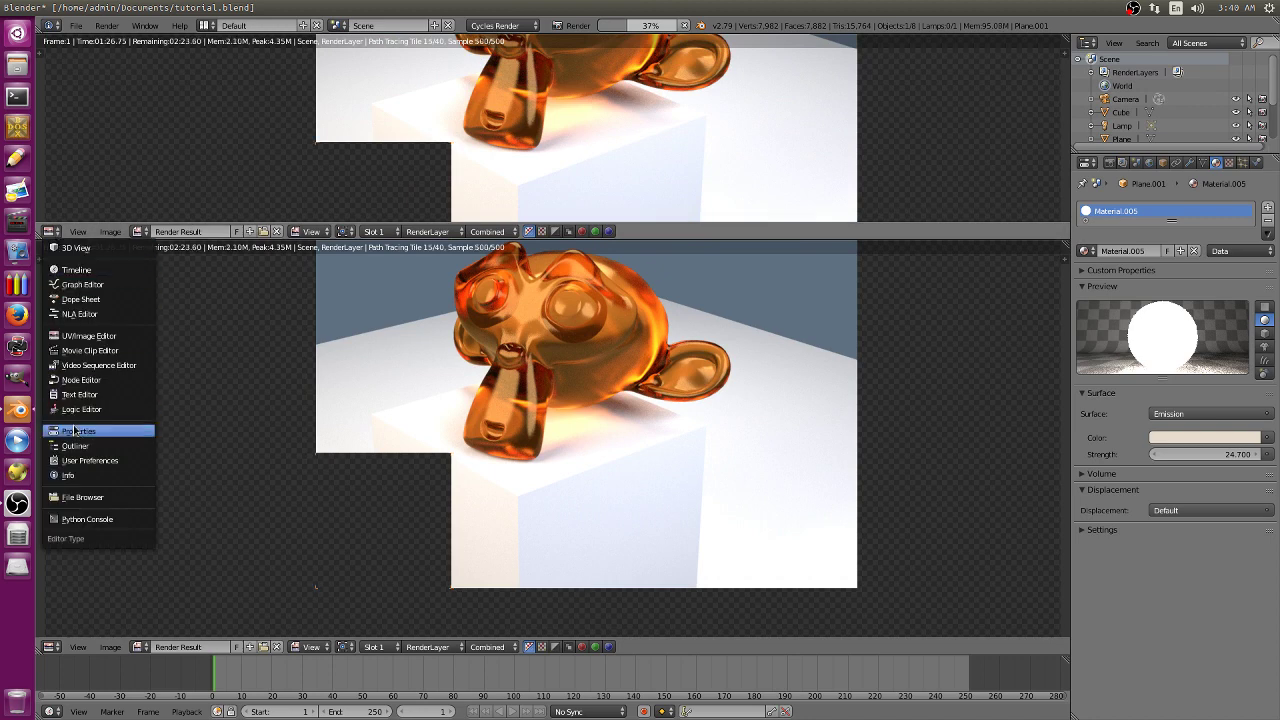
click(82, 380)
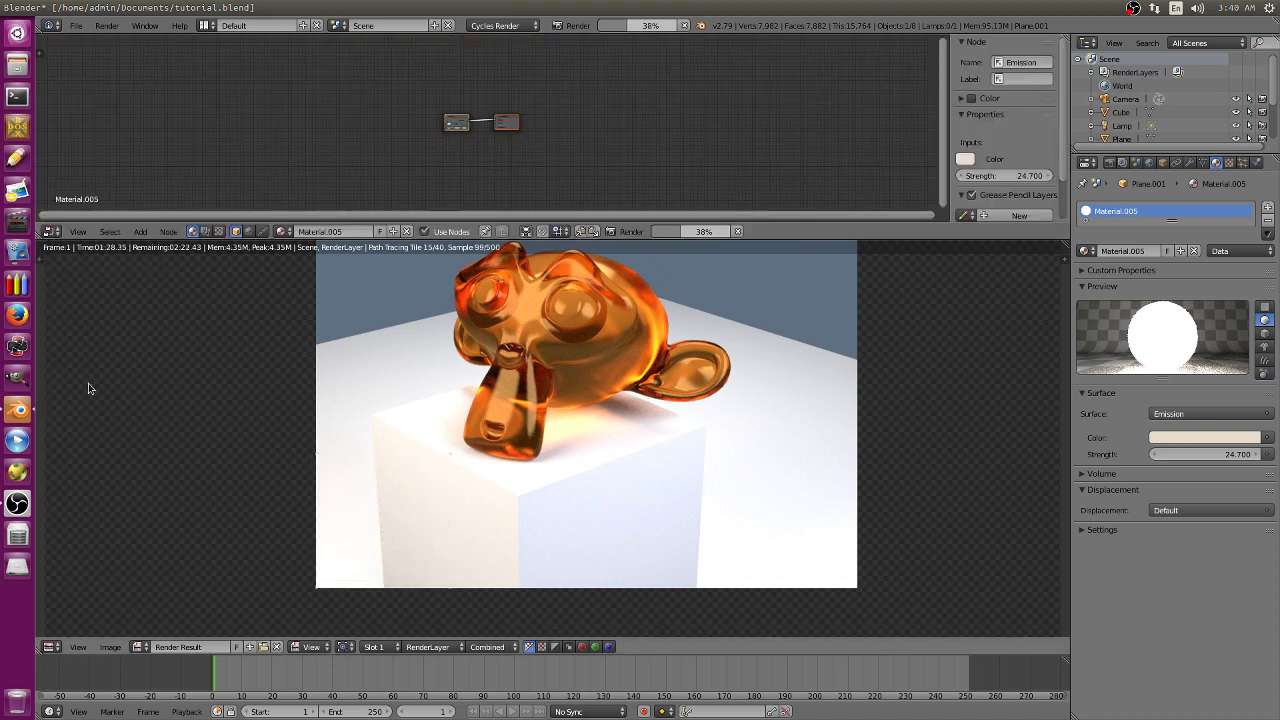
View the material nodes of Plane.001 and Suzanne, and merge the node editor area back into the render view.
scroll(505, 127, up, 6)
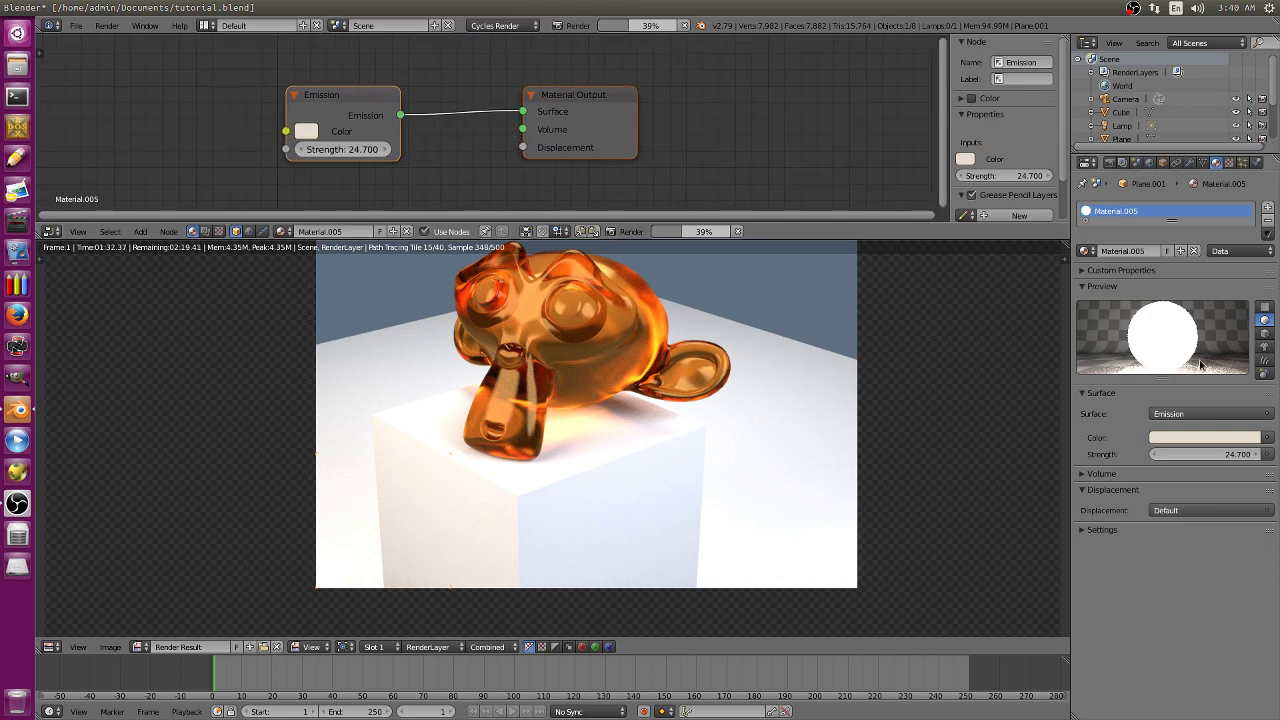
scroll(1128, 140, down, 4)
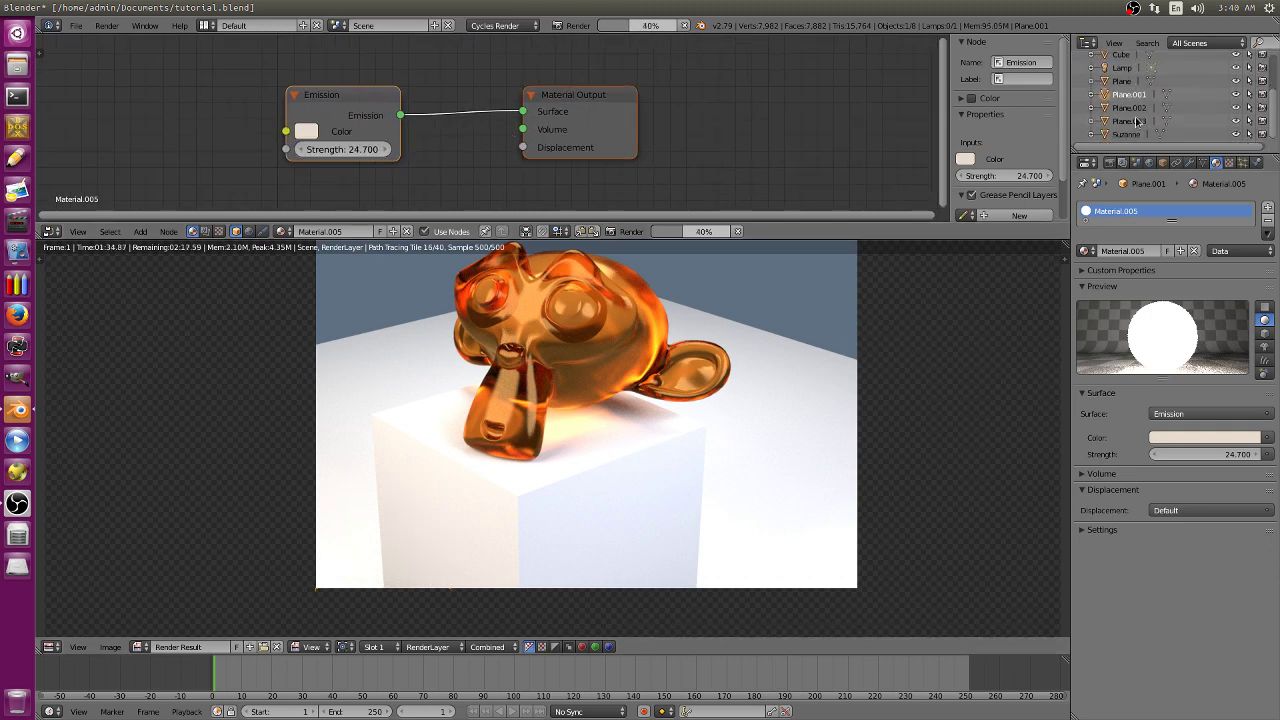
click(1126, 135)
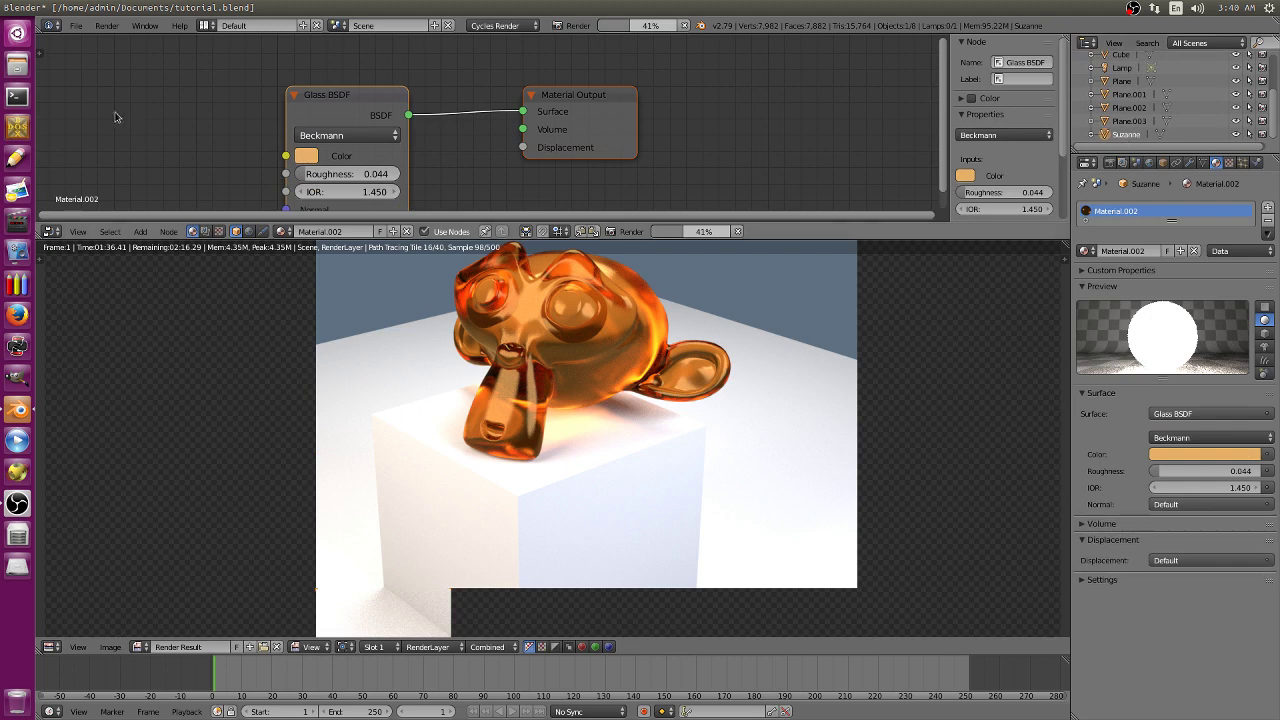
scroll(490, 130, down, 2)
middle_drag(479, 125, 489, 98)
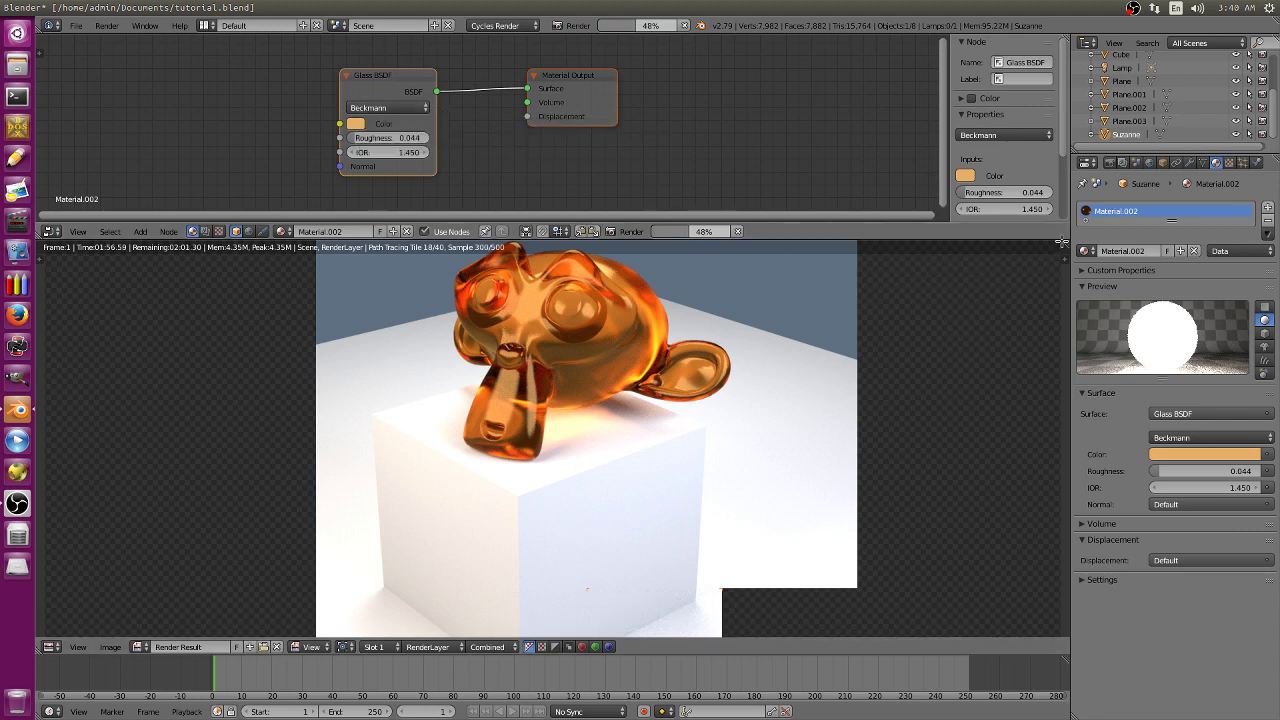
drag(1062, 243, 1065, 220)
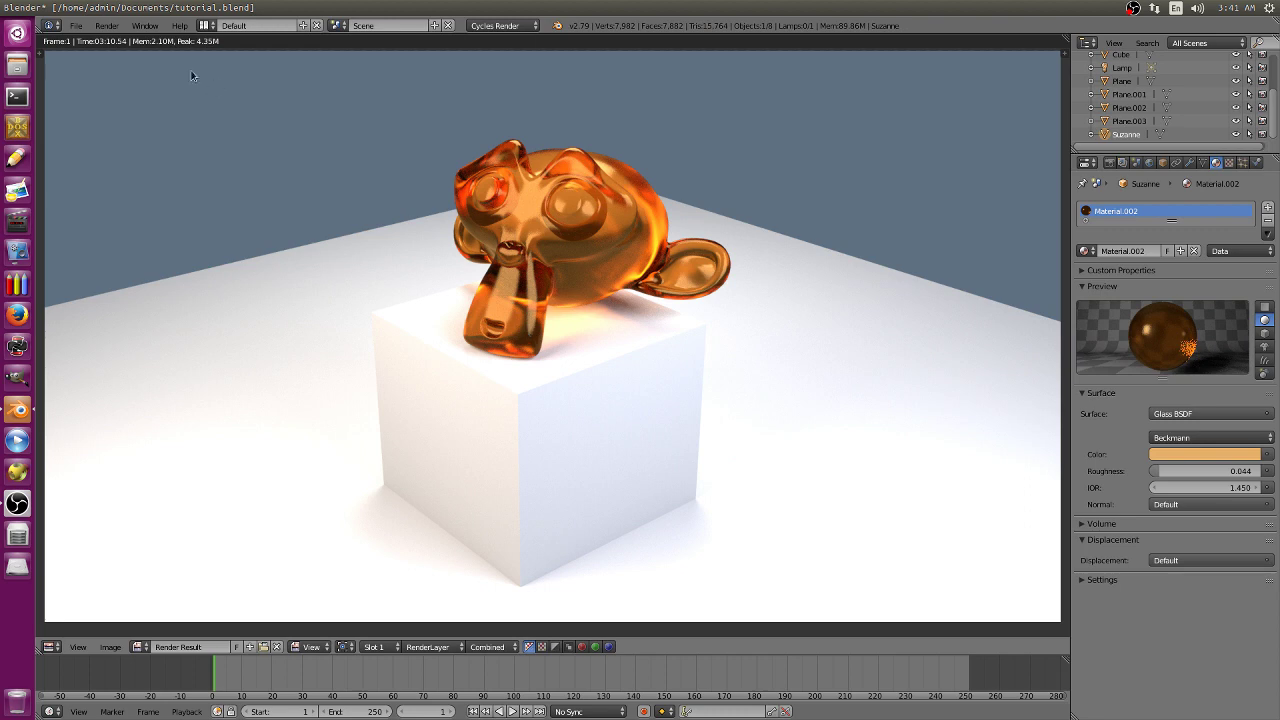
Reopen the user preferences to review the Cycles compute device settings, and close them.
click(76, 25)
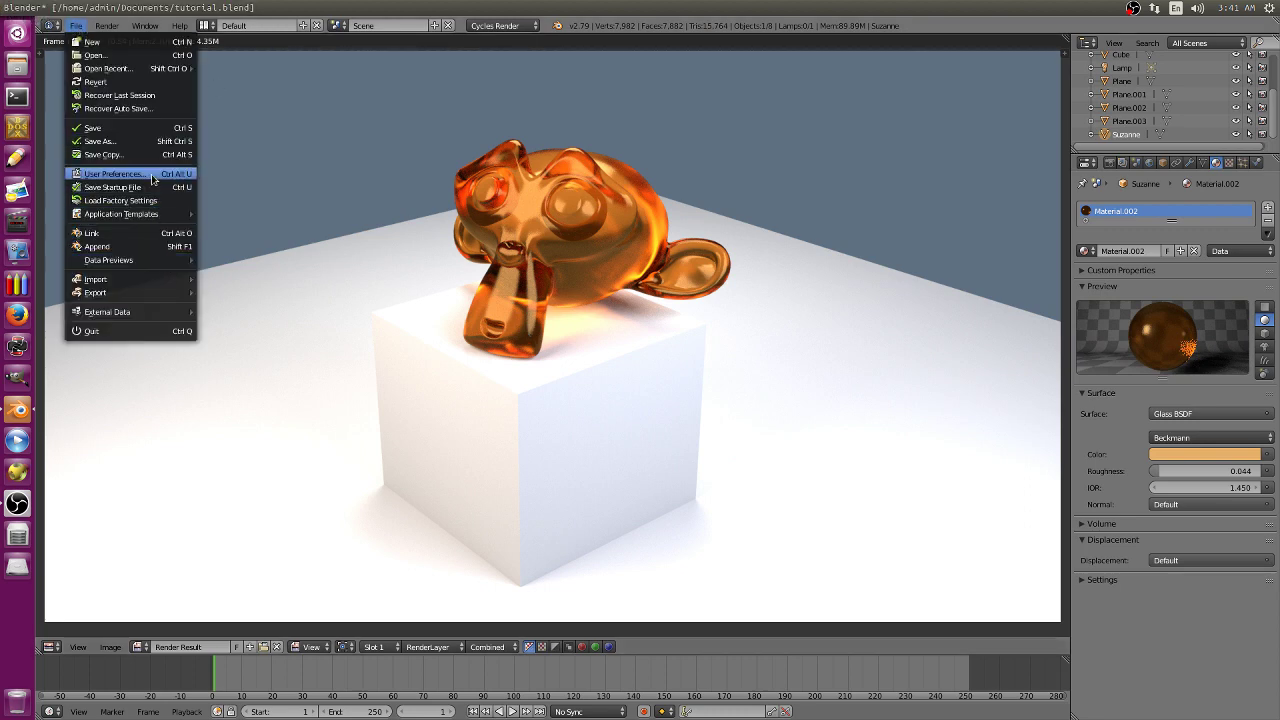
click(150, 174)
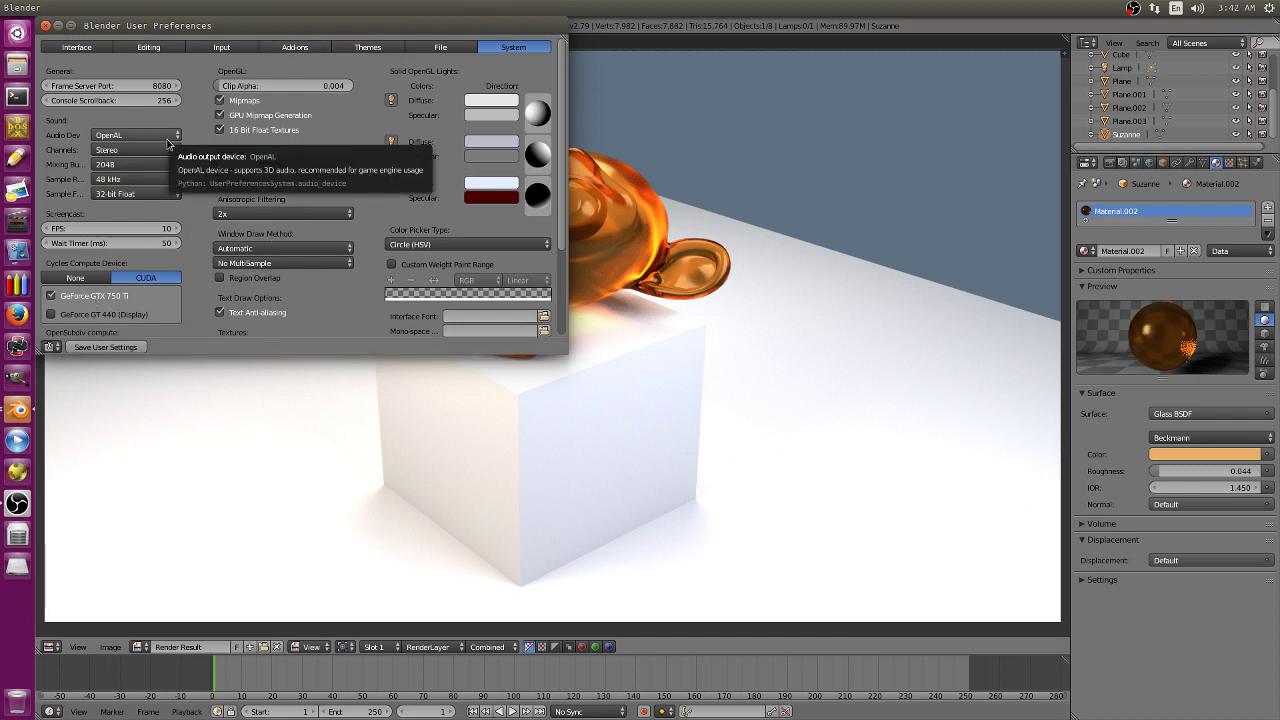
click(46, 27)
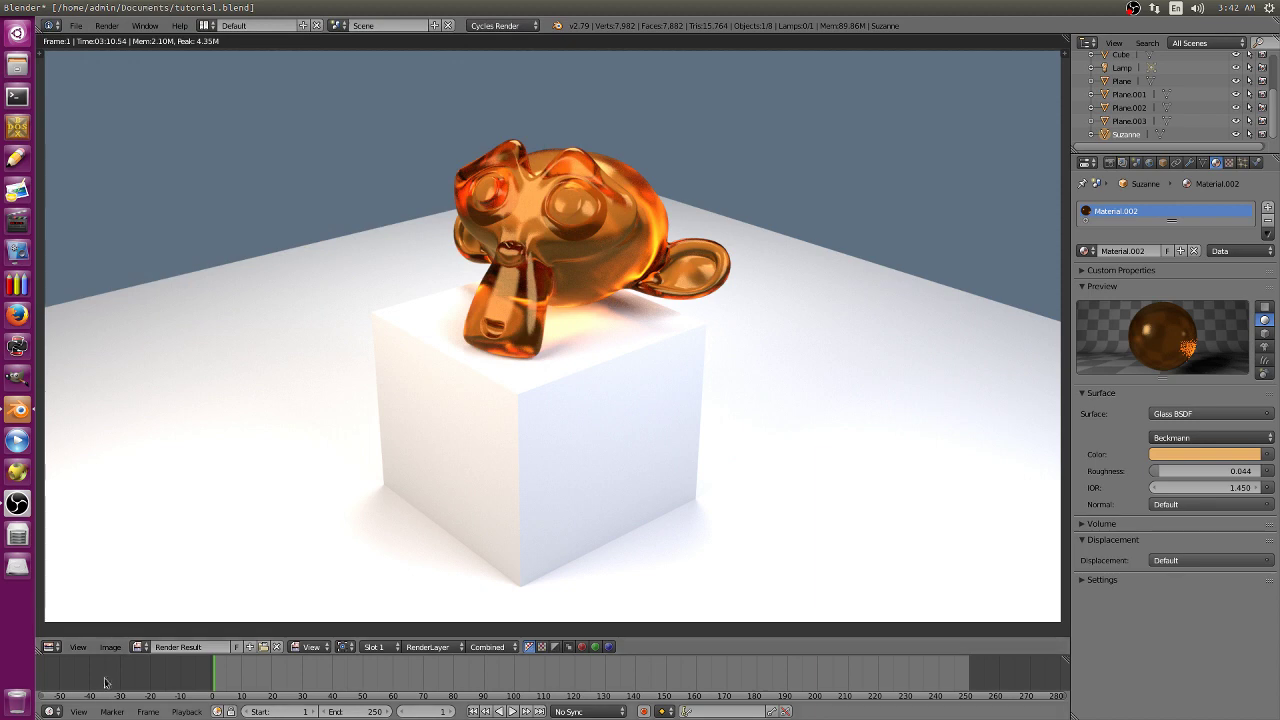
Save the rendered image as munkey.png in the /home/admin/Pictures/ folder.
click(110, 647)
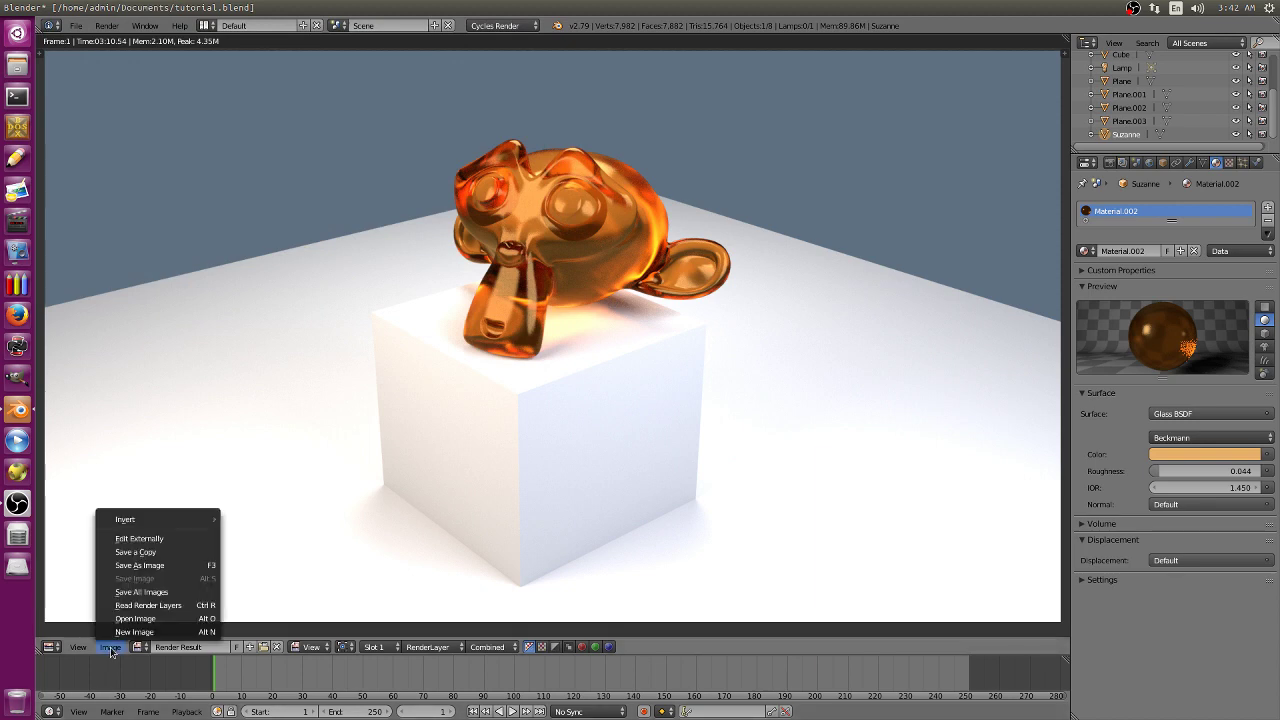
click(148, 567)
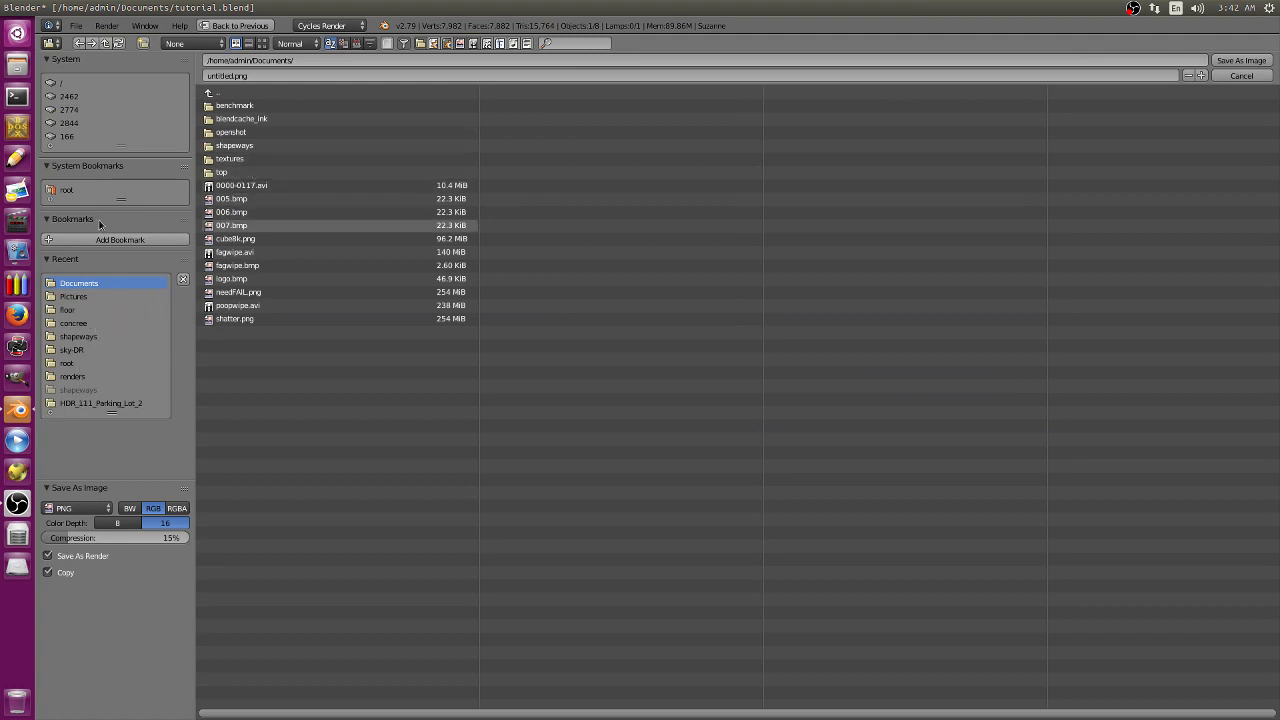
click(209, 91)
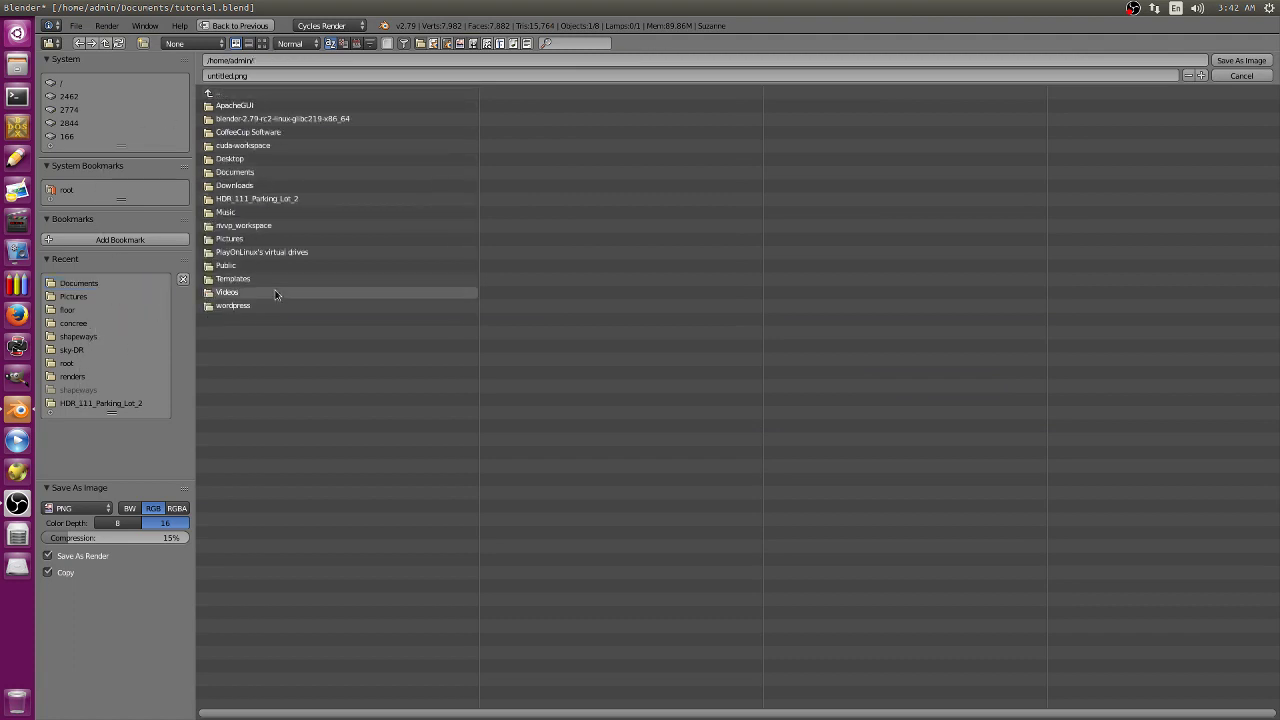
click(268, 241)
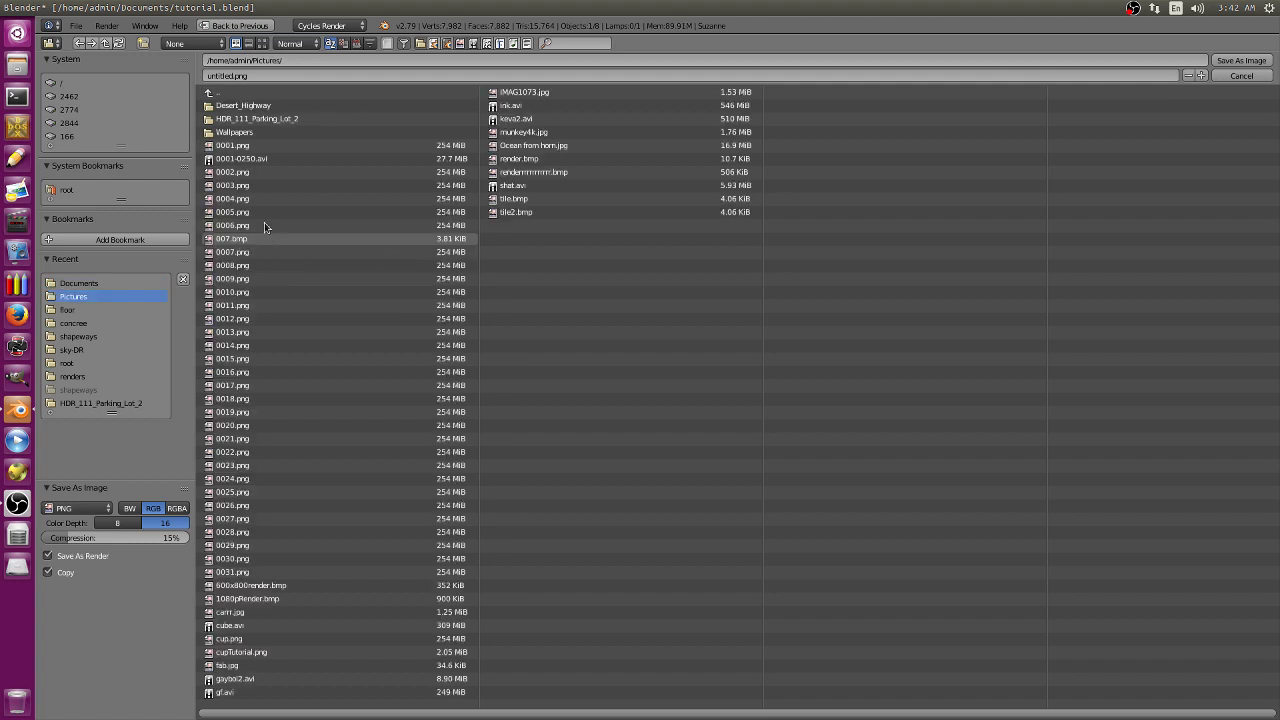
click(229, 76)
text(m)
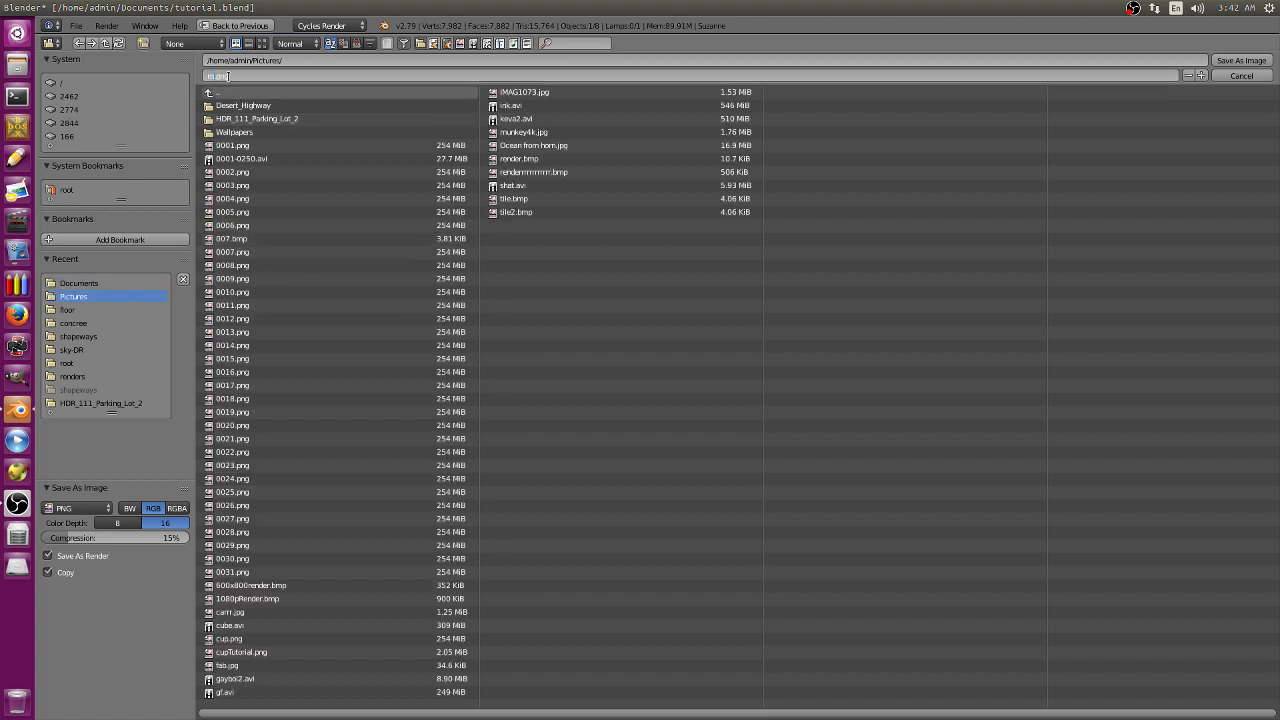
text(onkey)
click(1242, 61)
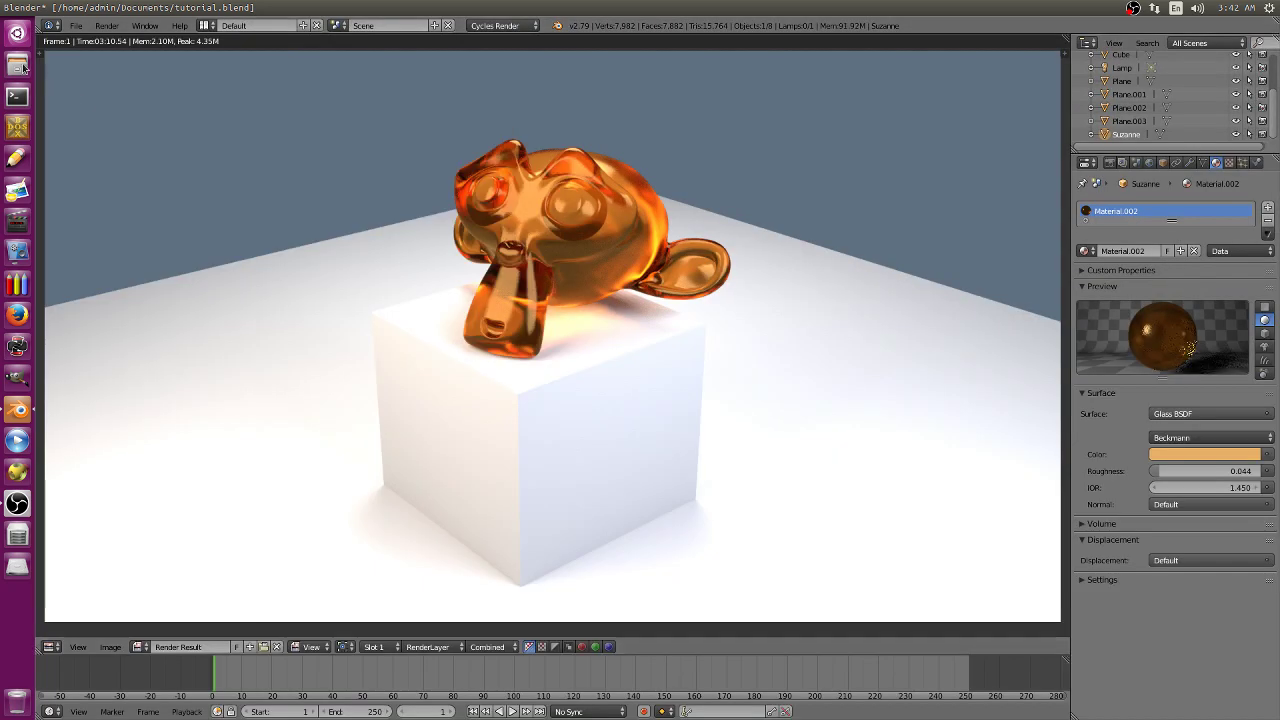
Switch to the file manager, open munkey.png from the Pictures folder and view it full screen.
click(22, 66)
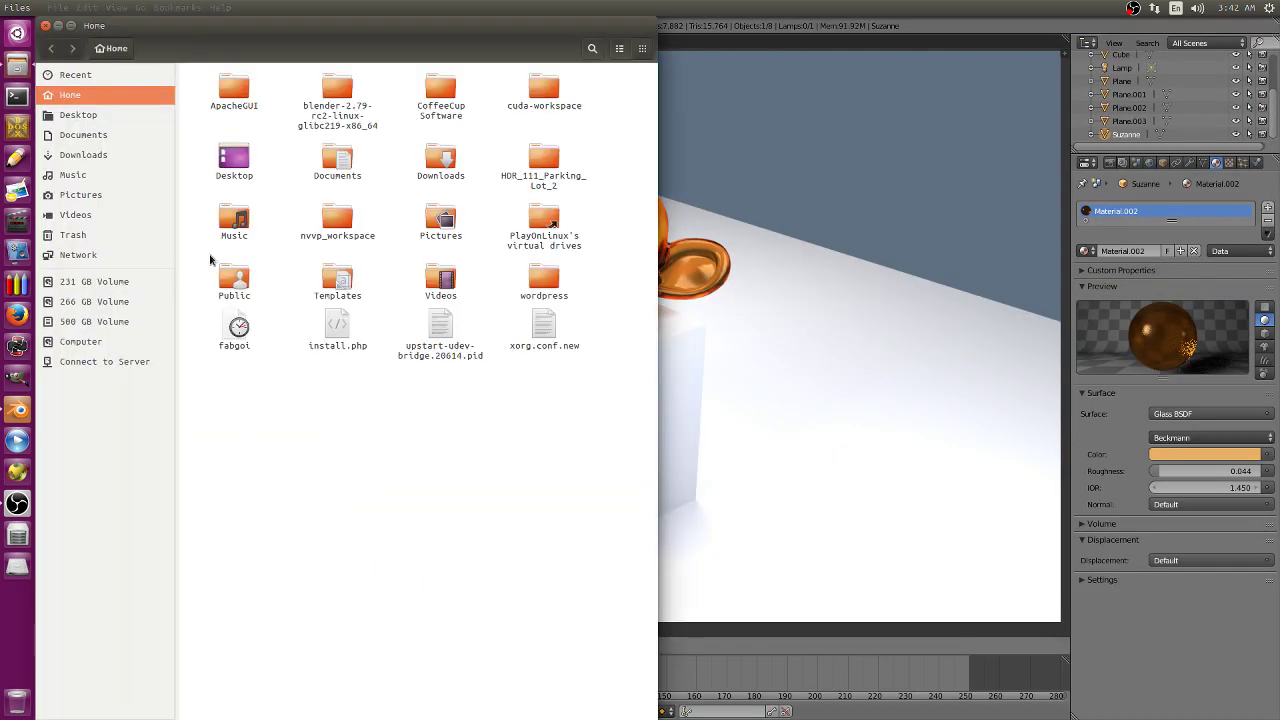
click(82, 194)
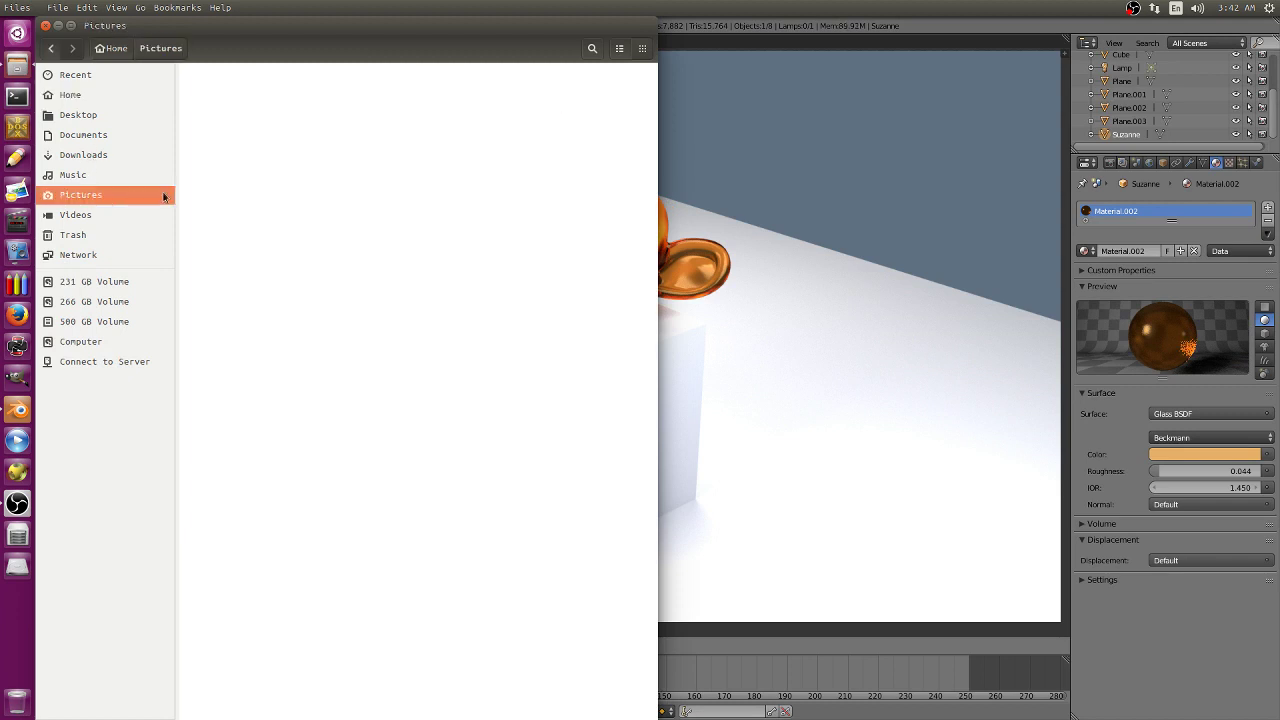
scroll(372, 543, down, 2)
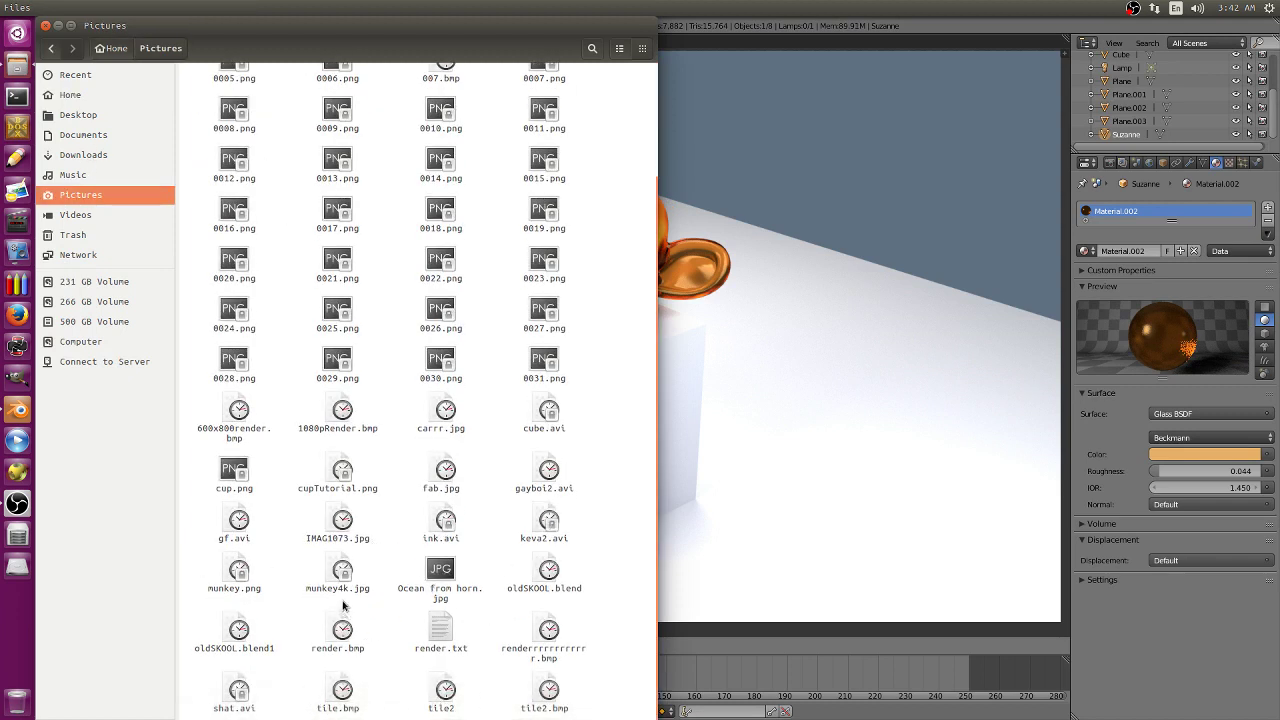
click(240, 572)
key(Return)
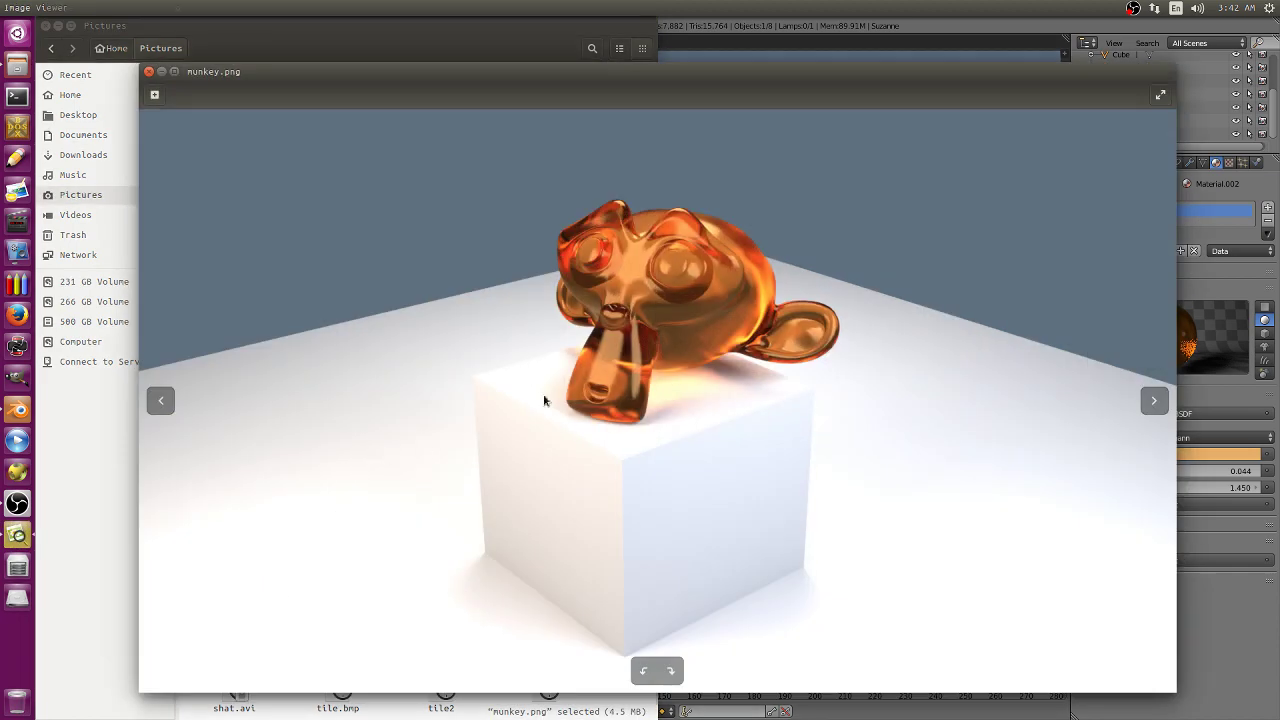
click(1160, 94)
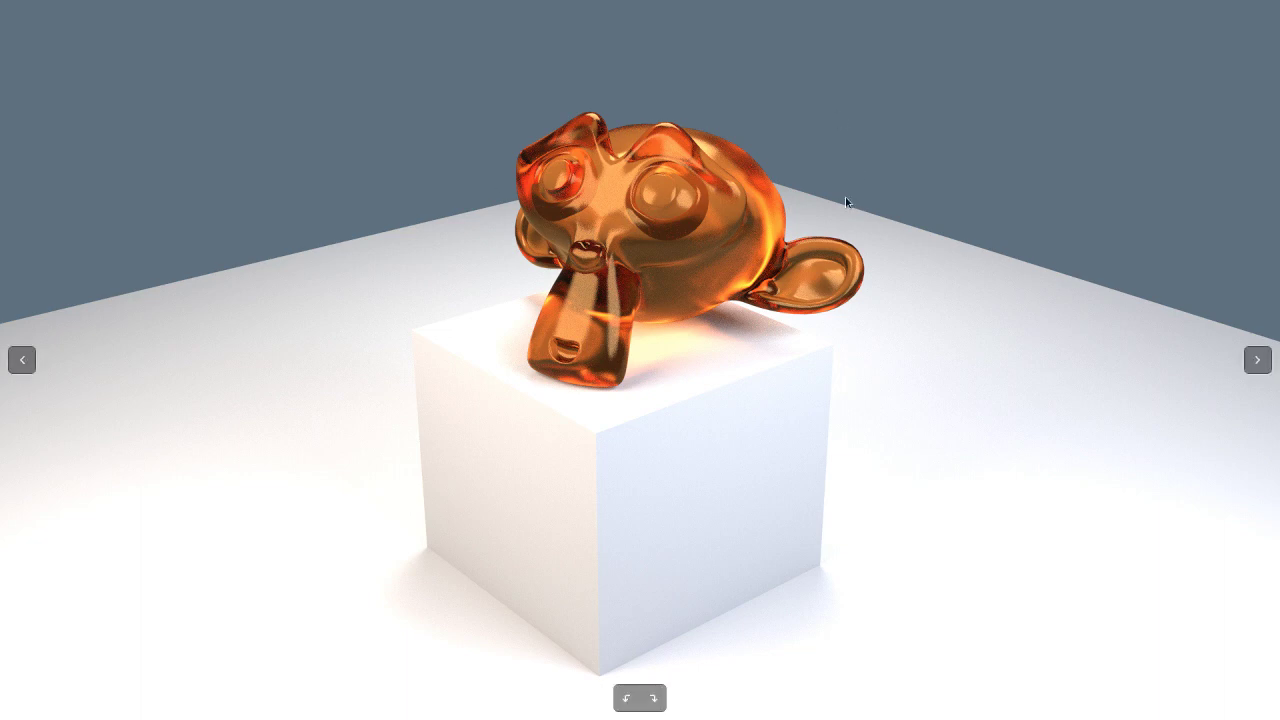
key(Escape)
click(1133, 8)
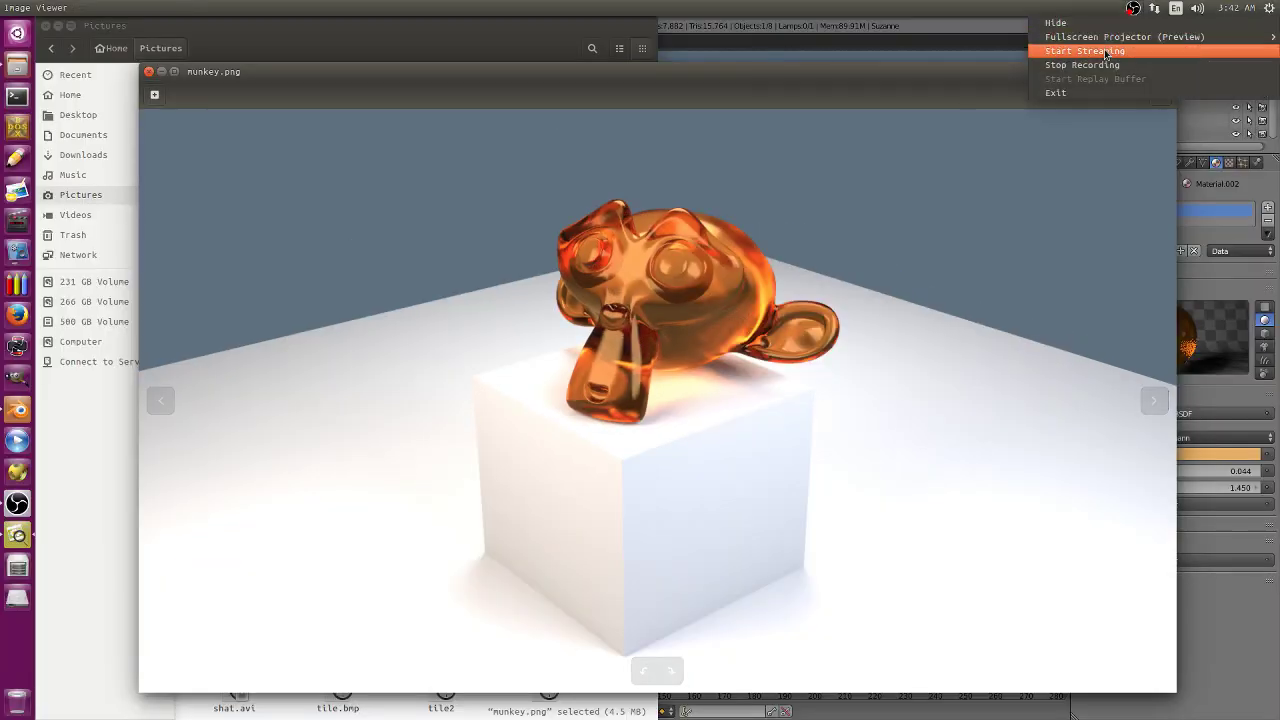